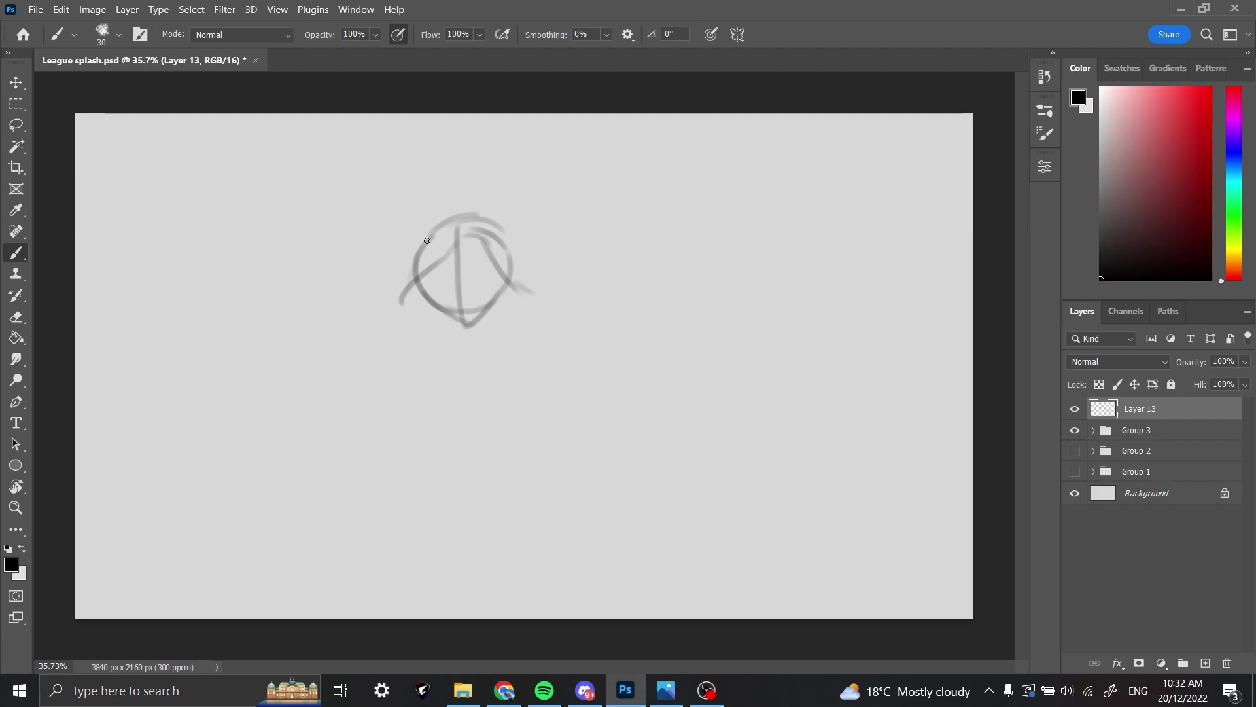
# Sketch the outer hood outline around the head and a rounded shoulder curve beside it
pyautogui.moveTo(397, 288); pyautogui.dragTo(502, 176)
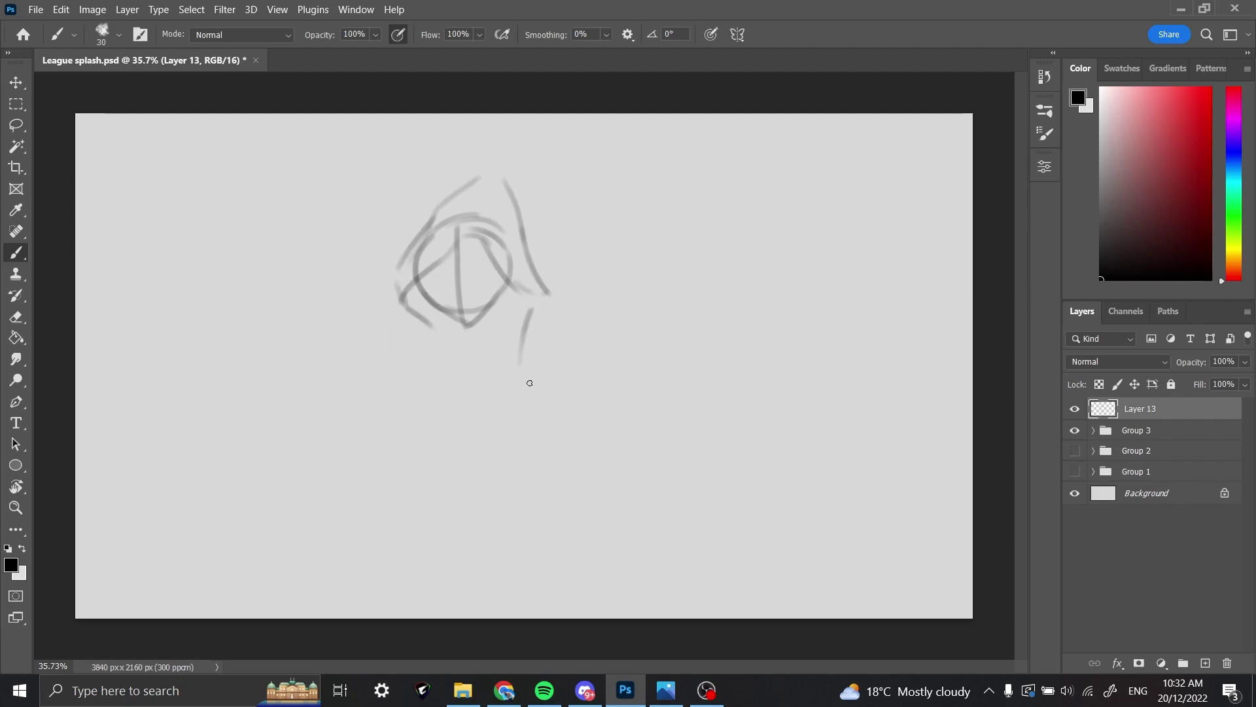
pyautogui.hotkey('ctrl', 'z')
pyautogui.moveTo(594, 303)
pyautogui.mouseDown()
pyautogui.moveTo(517, 331)
pyautogui.moveTo(547, 378)
pyautogui.moveTo(541, 351)
pyautogui.mouseUp()
# Switch to full-screen view and extend the shoulder curve into a wedge-shaped body form tapering away from the head
pyautogui.press('z')
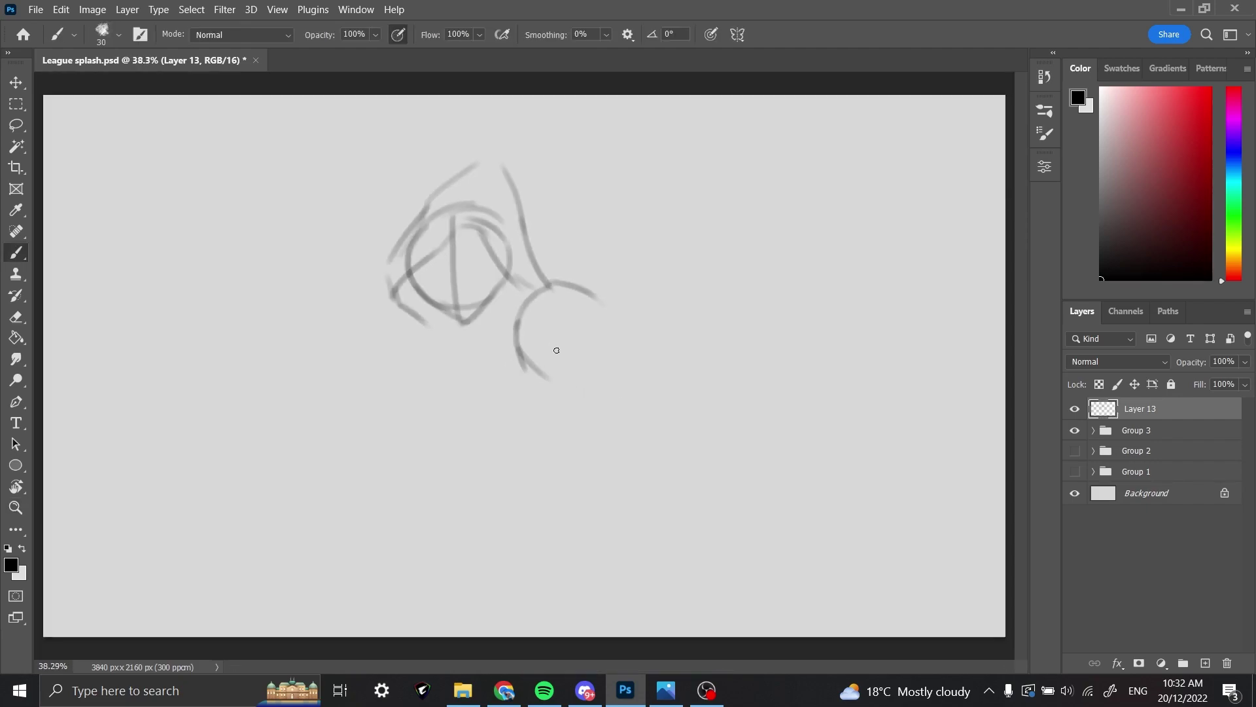
pyautogui.press('z')
pyautogui.press('f')
pyautogui.scroll(1, 616, 345)
pyautogui.press('b')
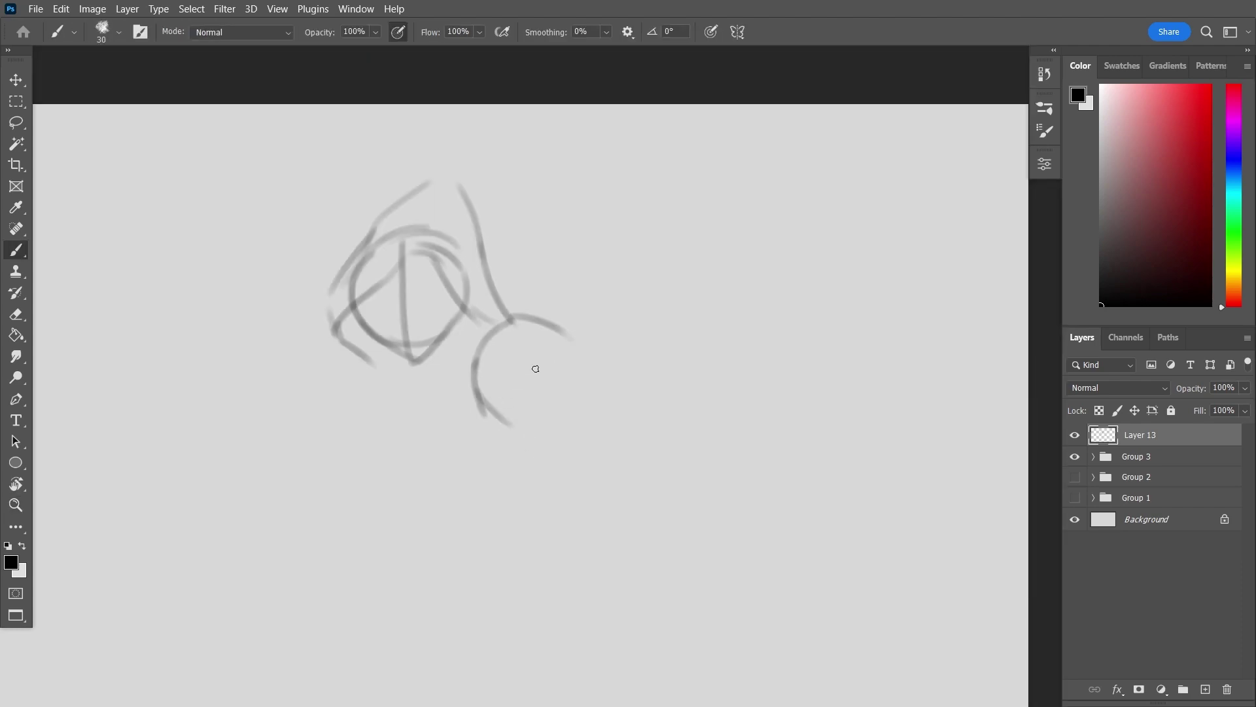
pyautogui.moveTo(539, 443); pyautogui.dragTo(565, 454)
pyautogui.press('z')
pyautogui.keyDown('alt'); pyautogui.click(623, 360); pyautogui.keyUp('alt')
pyautogui.press('b')
pyautogui.moveTo(615, 314); pyautogui.dragTo(614, 396)
pyautogui.moveTo(581, 365); pyautogui.dragTo(596, 403)
# Sketch the hood's upper folds and its back edge running down to the shoulder
pyautogui.moveTo(564, 223); pyautogui.dragTo(491, 257)
pyautogui.moveTo(572, 232); pyautogui.dragTo(684, 308)
pyautogui.hotkey('ctrl', 'z')
pyautogui.moveTo(543, 216); pyautogui.dragTo(672, 323)
pyautogui.hotkey('ctrl', 'z')
pyautogui.moveTo(478, 202); pyautogui.dragTo(595, 237)
pyautogui.moveTo(603, 237); pyautogui.dragTo(662, 325)
pyautogui.moveTo(492, 210); pyautogui.dragTo(517, 215)
pyautogui.moveTo(558, 306); pyautogui.dragTo(559, 382)
# Add layered fold curves along the hood's front rim and strokes around the face opening
pyautogui.moveTo(426, 343); pyautogui.dragTo(503, 264)
pyautogui.moveTo(432, 288)
pyautogui.mouseDown()
pyautogui.moveTo(517, 203)
pyautogui.moveTo(511, 165)
pyautogui.mouseUp()
pyautogui.hotkey('ctrl', 'z')
pyautogui.moveTo(539, 274); pyautogui.dragTo(566, 301)
pyautogui.moveTo(465, 367)
pyautogui.mouseDown()
pyautogui.moveTo(560, 301)
pyautogui.moveTo(507, 435)
pyautogui.mouseUp()
pyautogui.moveTo(455, 393); pyautogui.dragTo(563, 283)
pyautogui.moveTo(483, 363)
pyautogui.mouseDown()
pyautogui.moveTo(586, 283)
pyautogui.moveTo(592, 373)
pyautogui.moveTo(616, 408)
pyautogui.mouseUp()
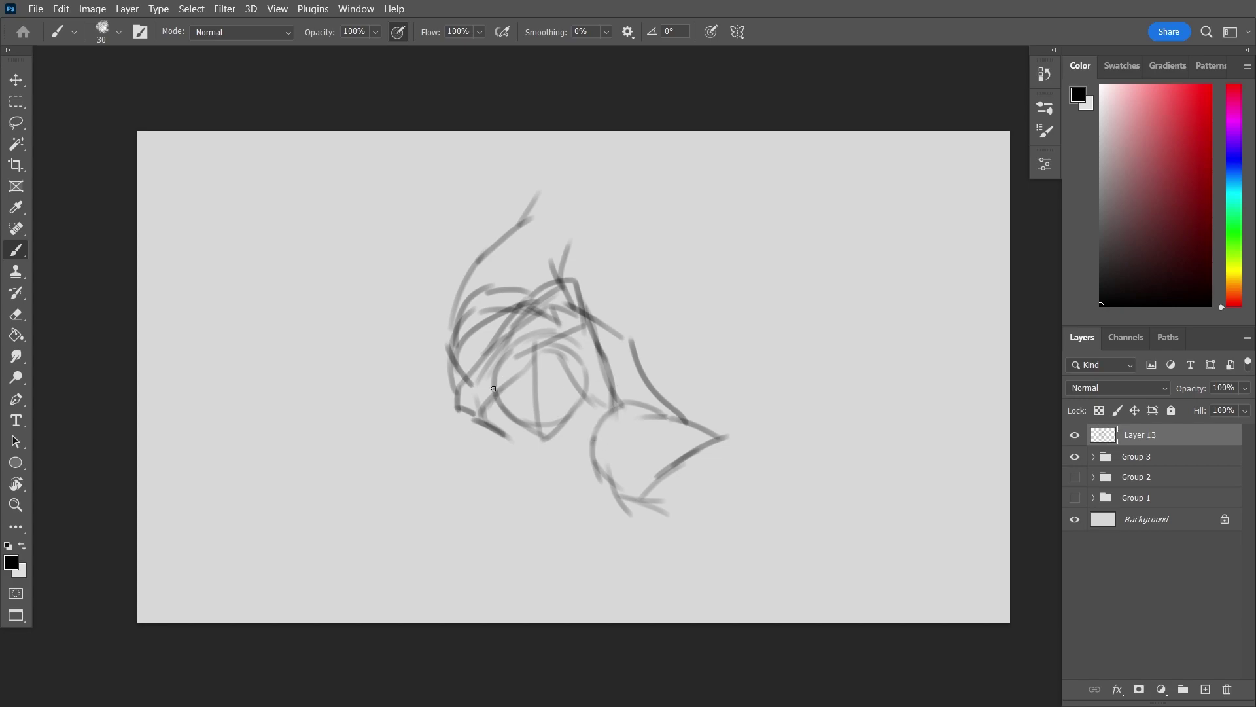
# Redraw a smaller, darker face outline inside the hood
pyautogui.moveTo(494, 392); pyautogui.dragTo(612, 404)
pyautogui.scroll(-2, 555, 420)
pyautogui.moveTo(556, 439); pyautogui.dragTo(592, 476)
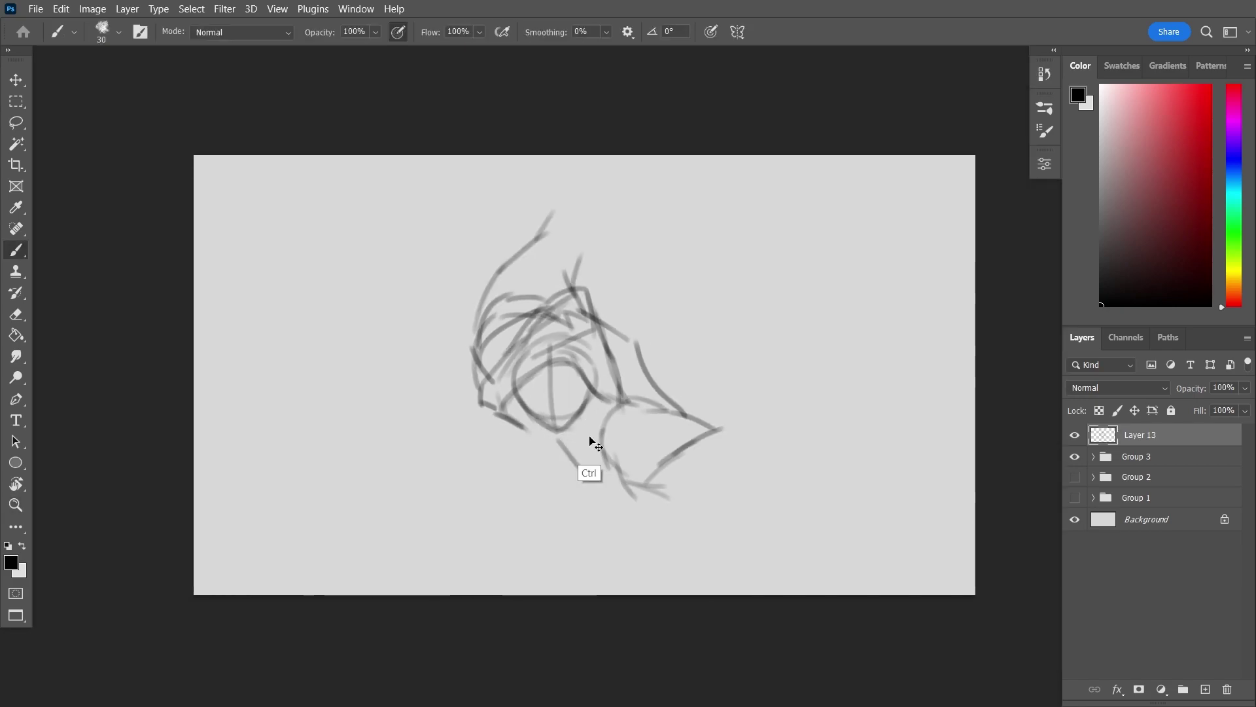
# Refine the body into a cylinder with cross-contours and add an arched limb form at its far end
pyautogui.moveTo(627, 390); pyautogui.dragTo(674, 412)
pyautogui.moveTo(634, 481); pyautogui.dragTo(684, 430)
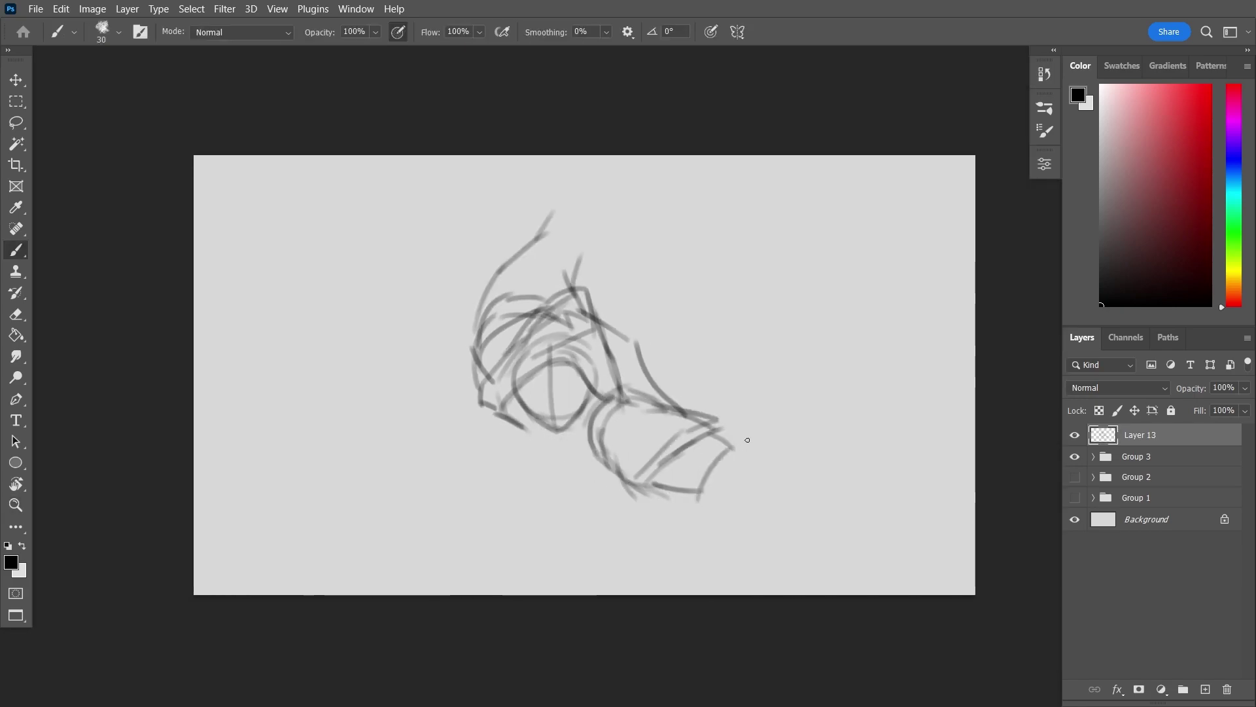
pyautogui.moveTo(789, 465); pyautogui.dragTo(776, 473)
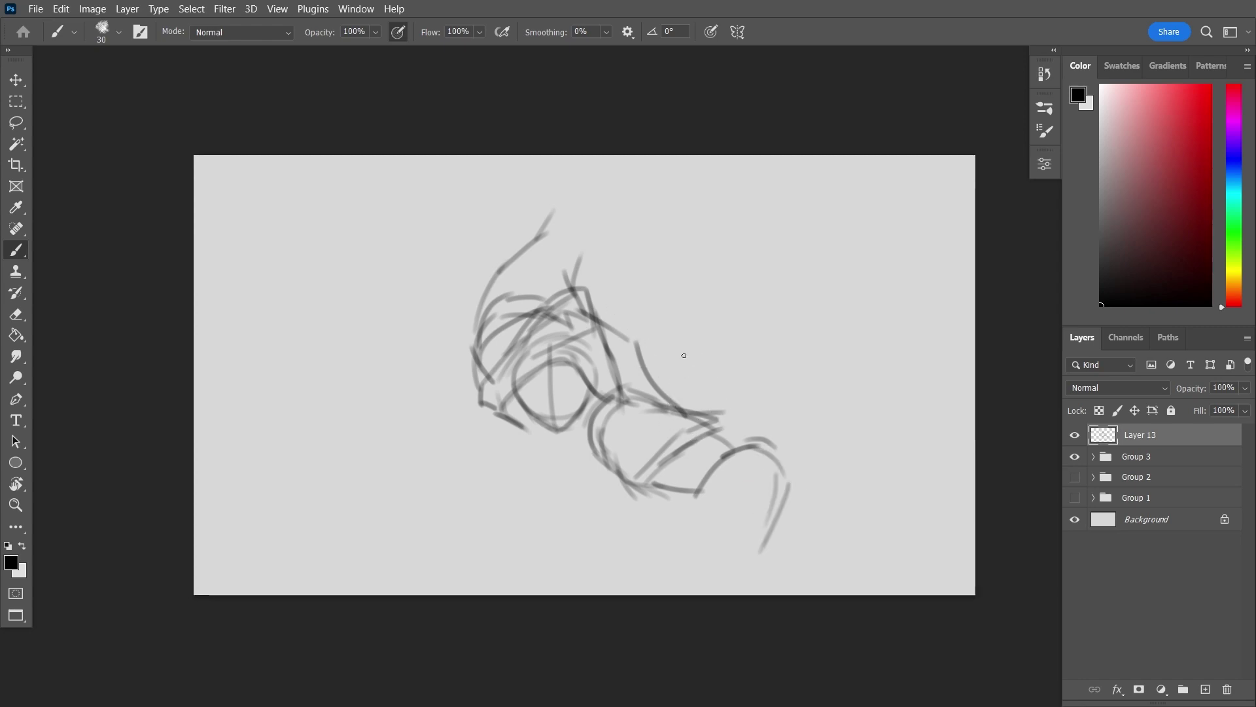
pyautogui.moveTo(631, 380); pyautogui.dragTo(674, 415)
pyautogui.moveTo(637, 435); pyautogui.dragTo(589, 484)
# Sketch the sweeping upper line of the arm reaching down and left from below the face
pyautogui.moveTo(556, 428)
pyautogui.mouseDown()
pyautogui.moveTo(428, 465)
pyautogui.moveTo(421, 519)
pyautogui.moveTo(383, 569)
pyautogui.mouseUp()
pyautogui.hotkey('ctrl', 'z')
pyautogui.moveTo(459, 458); pyautogui.dragTo(325, 573)
# Scale the whole sketch down slightly, move it higher on the canvas, and fit the canvas in view
pyautogui.press('e')
pyautogui.press('b')
pyautogui.press('v')
pyautogui.moveTo(824, 205); pyautogui.dragTo(771, 245)
pyautogui.moveTo(583, 388); pyautogui.dragTo(615, 342)
pyautogui.press('Return')
pyautogui.press('b')
pyautogui.hotkey('ctrl', '0')
# Sketch the upper and lower outlines of the arm reaching toward the canvas's lower-left corner
pyautogui.moveTo(334, 546); pyautogui.dragTo(484, 398)
pyautogui.moveTo(383, 471); pyautogui.dragTo(517, 400)
pyautogui.moveTo(431, 419); pyautogui.dragTo(588, 389)
pyautogui.moveTo(460, 420)
pyautogui.mouseDown()
pyautogui.moveTo(488, 523)
pyautogui.moveTo(376, 625)
pyautogui.mouseUp()
pyautogui.moveTo(414, 451); pyautogui.dragTo(314, 609)
pyautogui.moveTo(363, 502); pyautogui.dragTo(320, 595)
pyautogui.moveTo(448, 540); pyautogui.dragTo(376, 625)
# Draw the inner shoulder contour of the reaching arm and a lower body edge running toward the middle of the figure
pyautogui.moveTo(474, 422); pyautogui.dragTo(497, 464)
pyautogui.moveTo(498, 458); pyautogui.dragTo(429, 553)
pyautogui.moveTo(466, 420); pyautogui.dragTo(398, 460)
pyautogui.moveTo(496, 495); pyautogui.dragTo(710, 466)
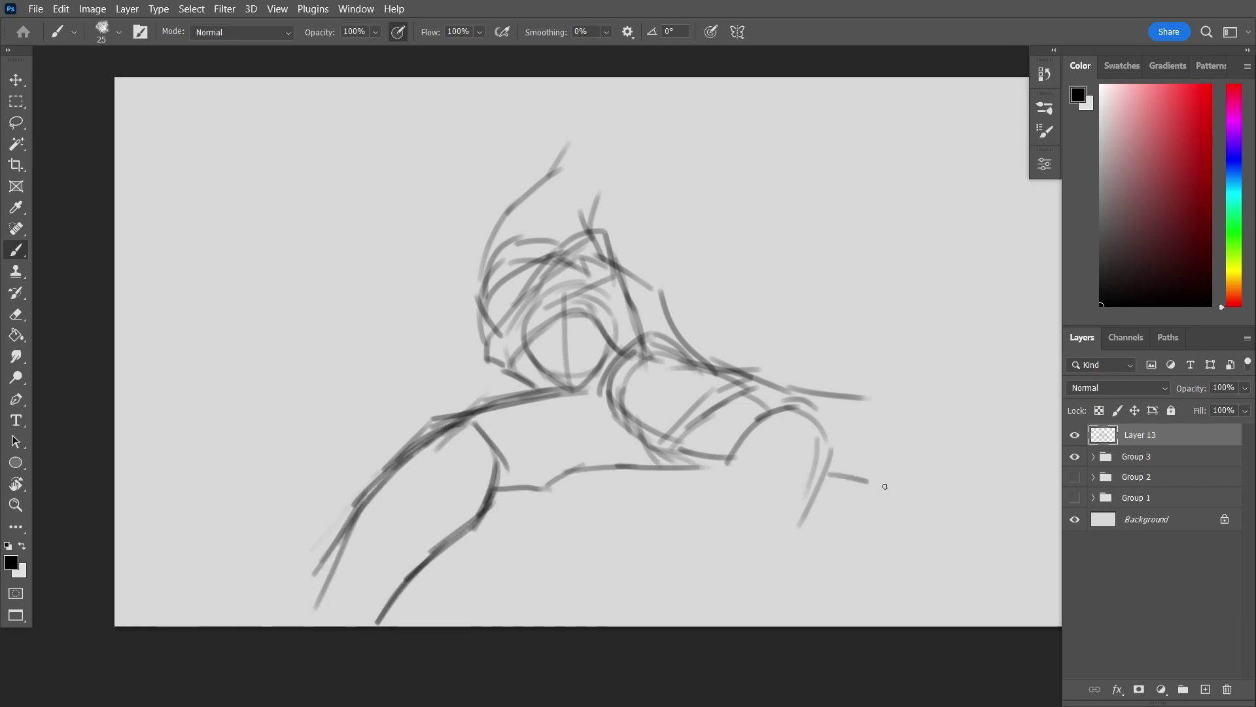
# Sketch the outstretched limb toward the canvas's right side and close it with a hooked end
pyautogui.moveTo(956, 458)
pyautogui.mouseDown()
pyautogui.moveTo(752, 415)
pyautogui.moveTo(648, 479)
pyautogui.mouseUp()
pyautogui.moveTo(481, 387)
pyautogui.mouseDown()
pyautogui.moveTo(550, 422)
pyautogui.moveTo(614, 406)
pyautogui.mouseUp()
pyautogui.moveTo(629, 407); pyautogui.dragTo(715, 442)
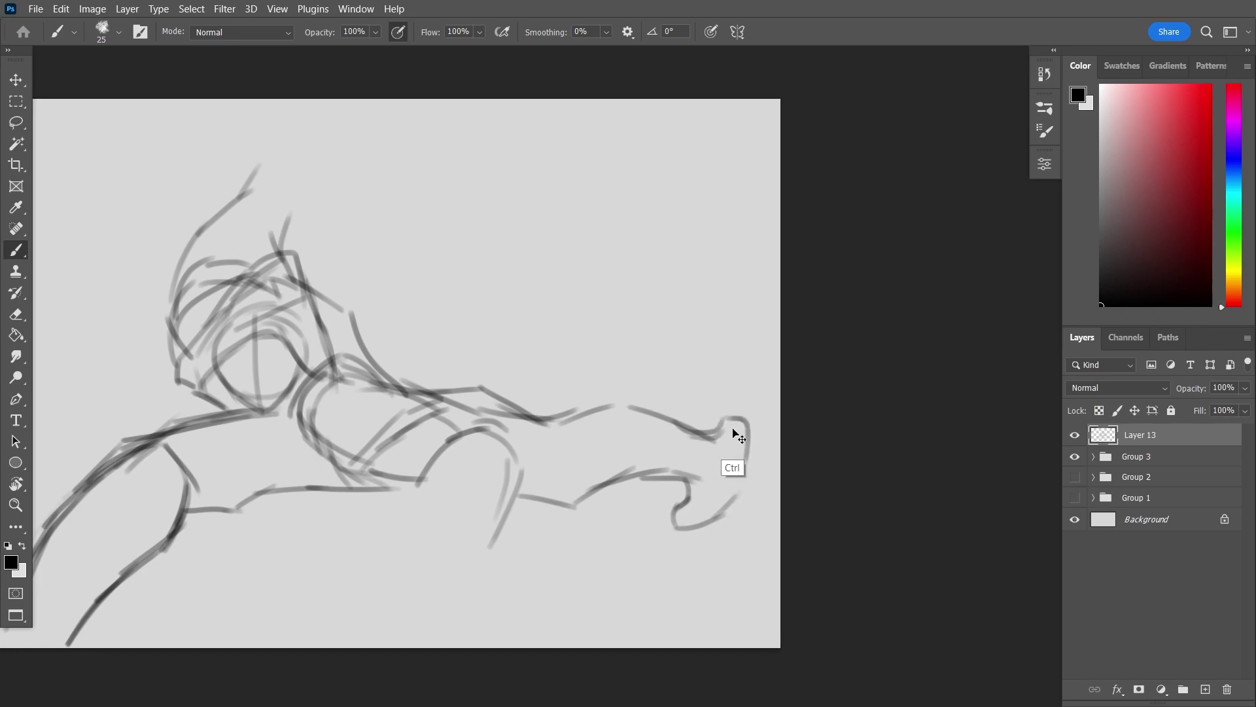
pyautogui.hscroll(-5, 733, 450)
pyautogui.hotkey('ctrl', 'z')
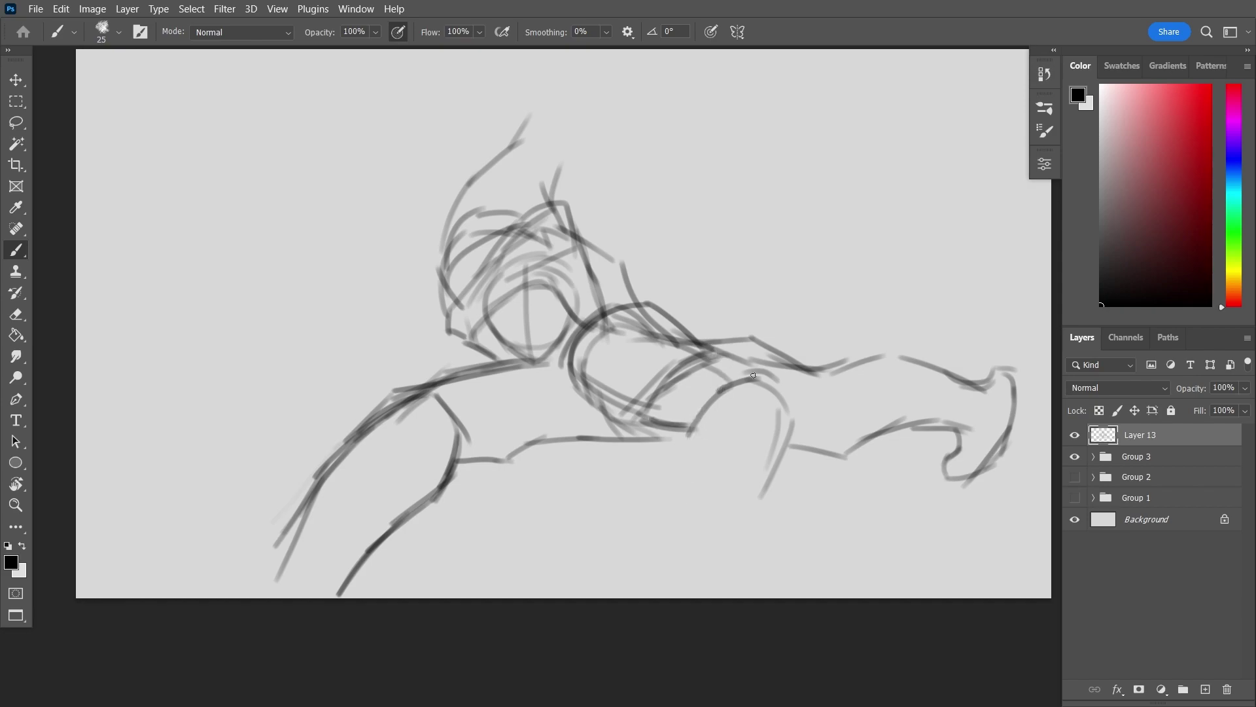
# Reinforce the arched limb form in front of the body and add a rounded block beneath it
pyautogui.moveTo(705, 404); pyautogui.dragTo(791, 458)
pyautogui.moveTo(780, 412); pyautogui.dragTo(759, 474)
pyautogui.moveTo(661, 491); pyautogui.dragTo(707, 462)
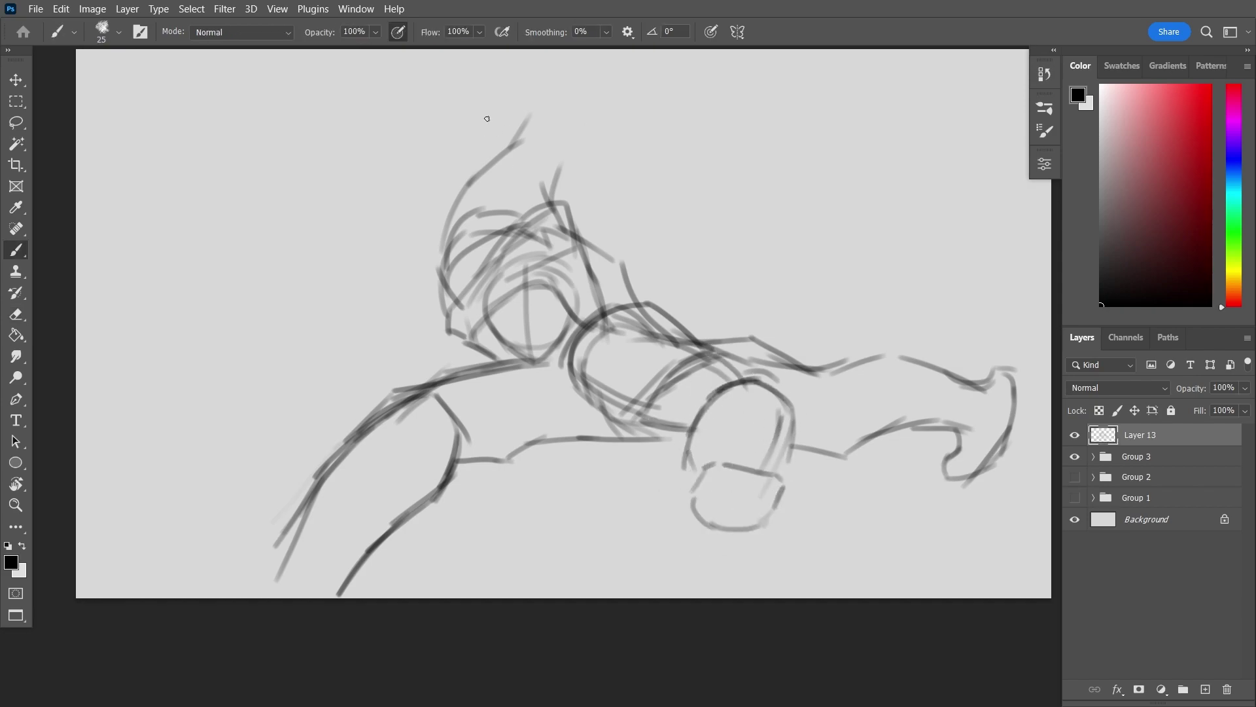
# Lighten the old hood lines and redraw the hood's pointed rim around the face down to the shoulder
pyautogui.hotkey('ctrl', 'z')
pyautogui.hotkey('ctrl', 'z')
pyautogui.hotkey('ctrl', 'z')
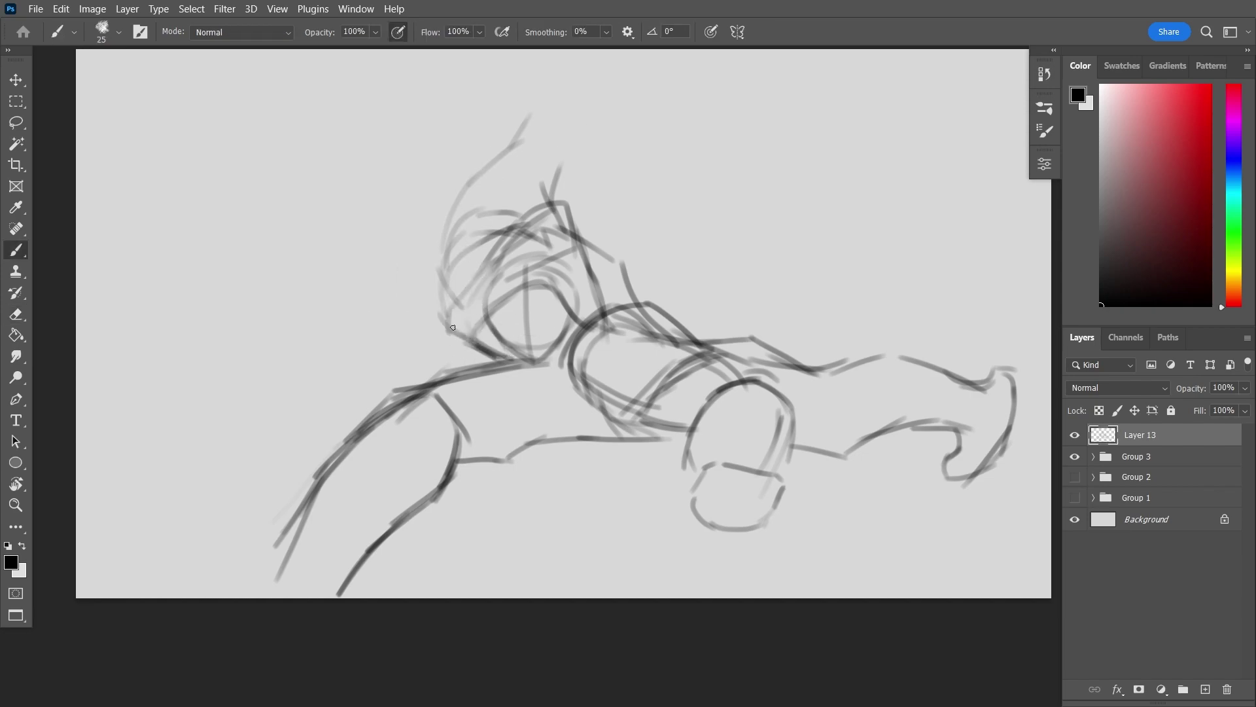
pyautogui.hotkey('ctrl', 'z')
pyautogui.hotkey('ctrl', 'z')
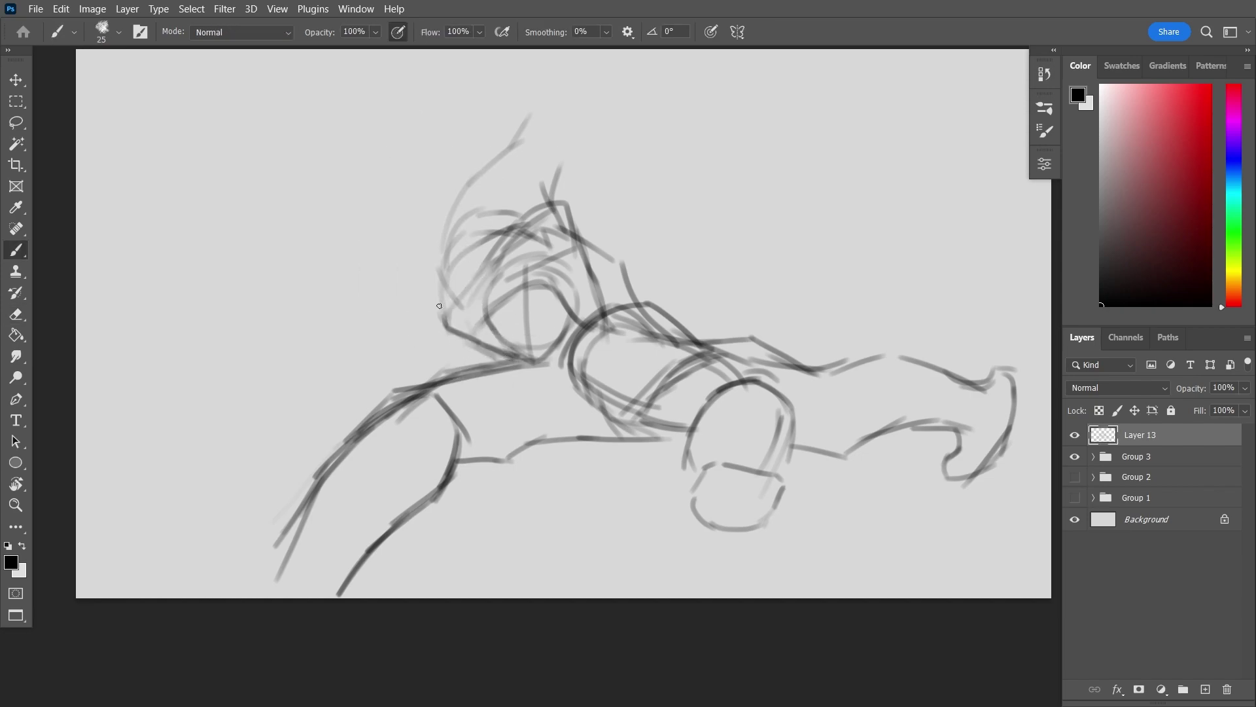
pyautogui.hotkey('ctrl', 'z')
pyautogui.hotkey('ctrl', 'z')
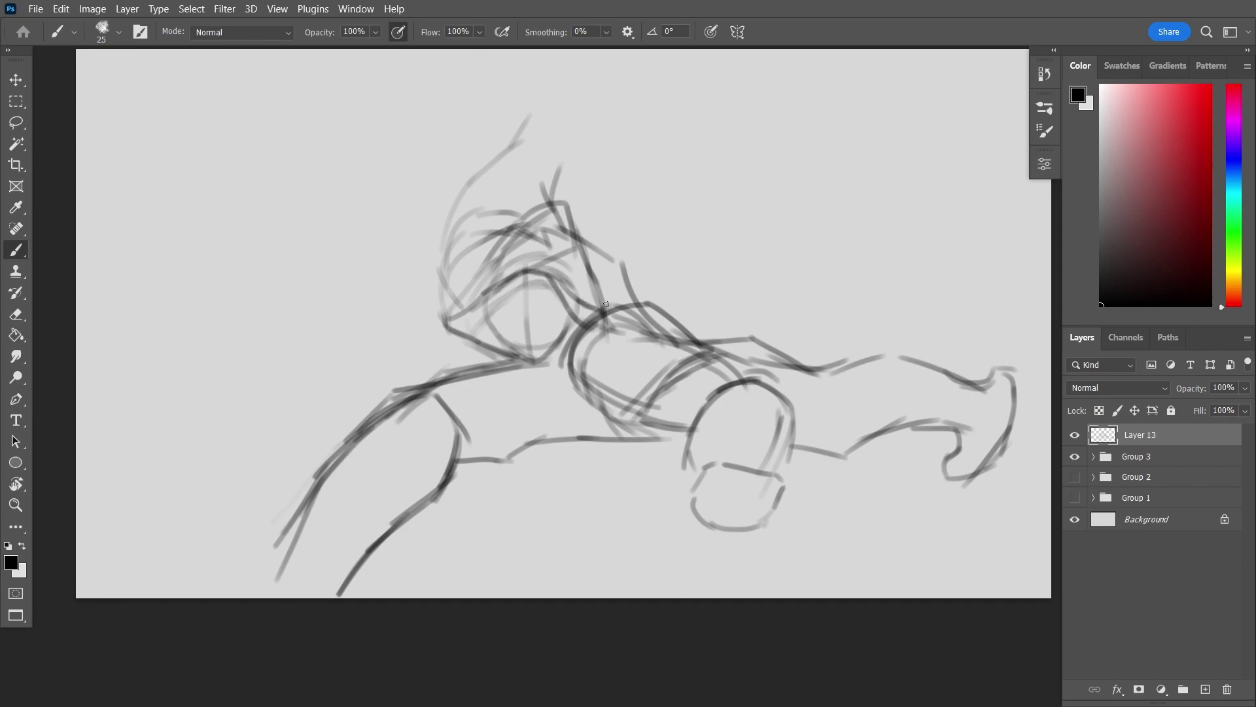
pyautogui.moveTo(447, 314)
pyautogui.mouseDown()
pyautogui.moveTo(543, 198)
pyautogui.moveTo(613, 307)
pyautogui.mouseUp()
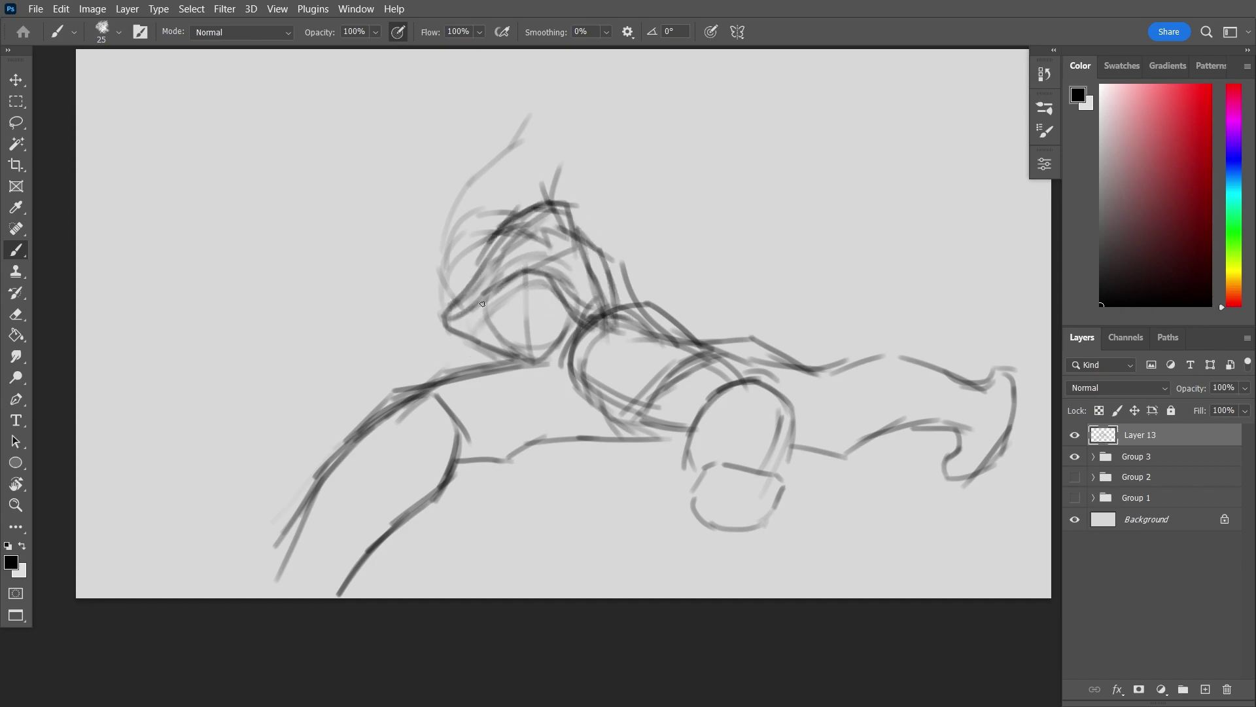
# Draw the mask features on the face: two eye circles, a forehead circle and curved lines below
pyautogui.scroll(2, 480, 306)
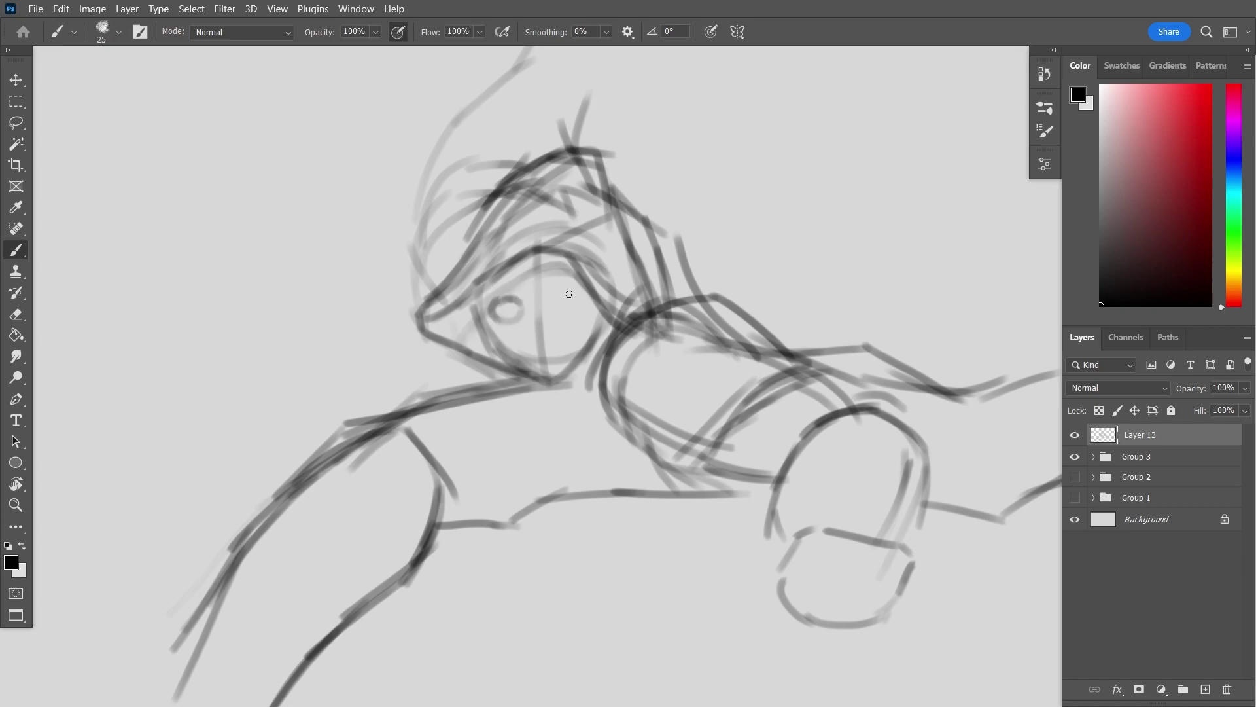
pyautogui.hotkey('ctrl', 'z')
pyautogui.moveTo(537, 279); pyautogui.dragTo(555, 281)
pyautogui.moveTo(514, 336); pyautogui.dragTo(561, 322)
# Lighten the reaching arm's outlines and the lower body edge with the eraser at size 150
pyautogui.press(']')
pyautogui.scroll(-3, 575, 385)
pyautogui.scroll(2, 622, 350)
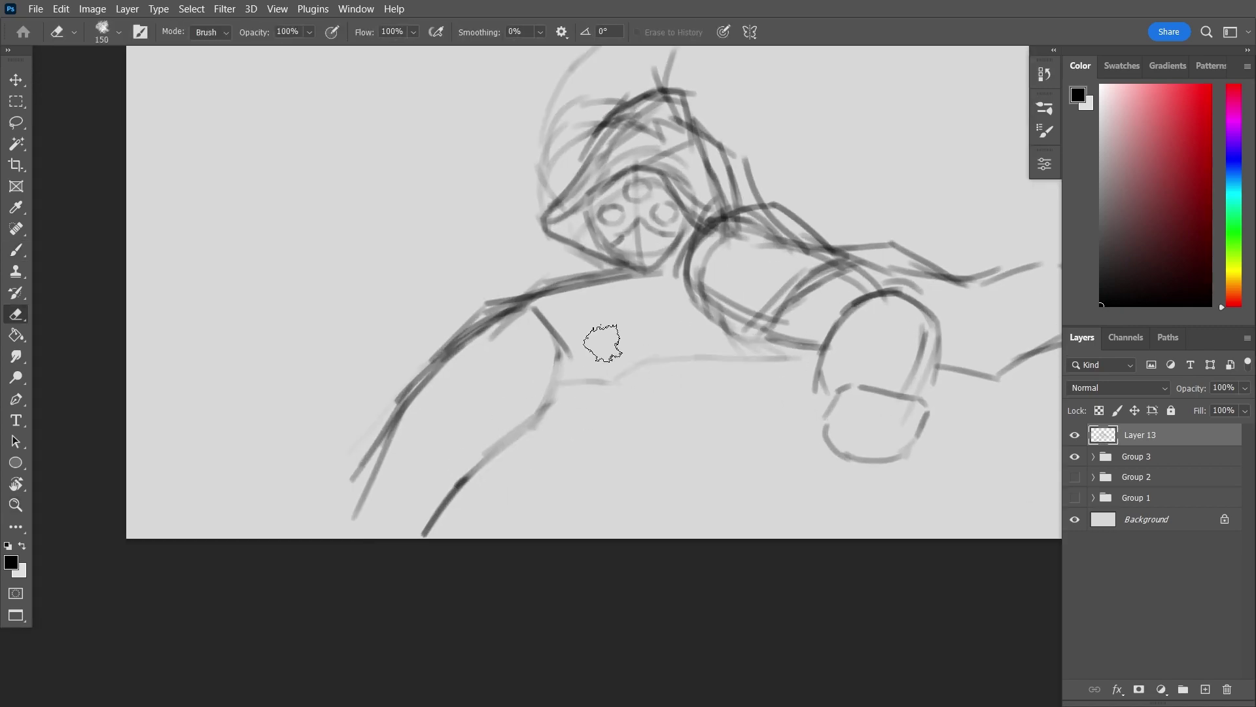
pyautogui.scroll(-3, 524, 418)
pyautogui.hotkey('ctrl', 'z')
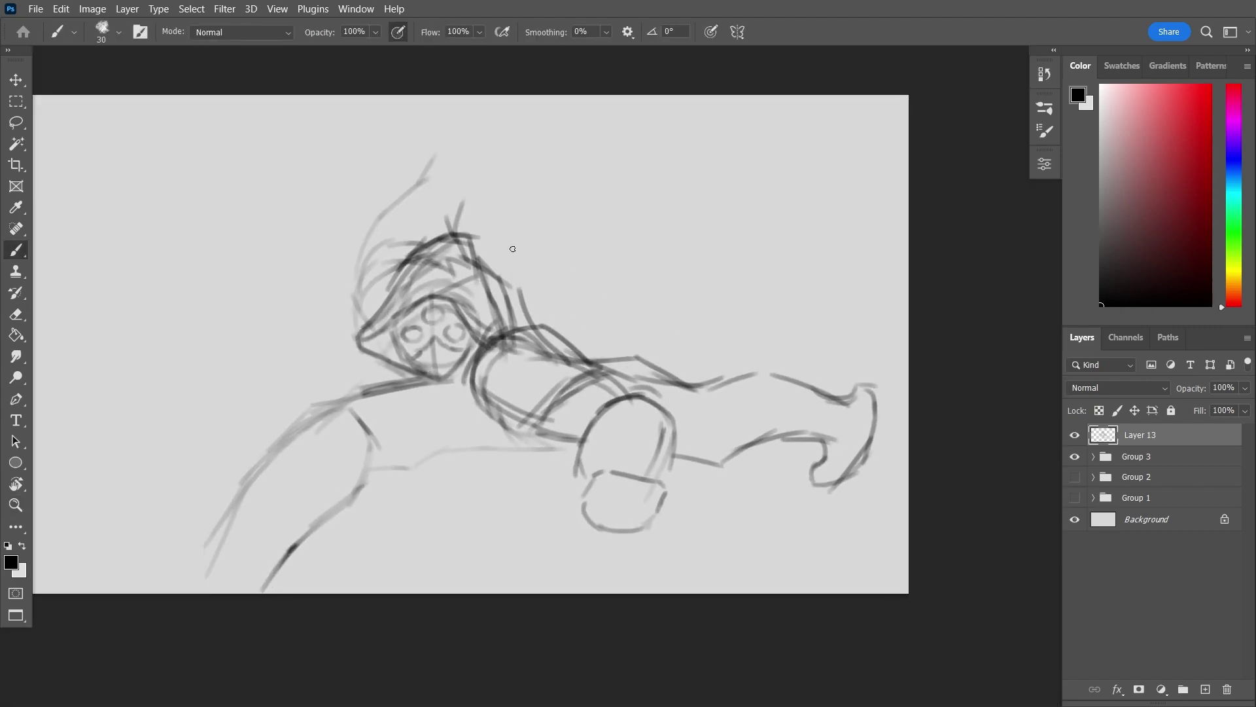
# Sketch a long curved cloak line from the hood's peak down to the figure's back
pyautogui.hotkey('ctrl', 'z')
pyautogui.hotkey('ctrl', 'z')
pyautogui.hotkey('ctrl', 'z')
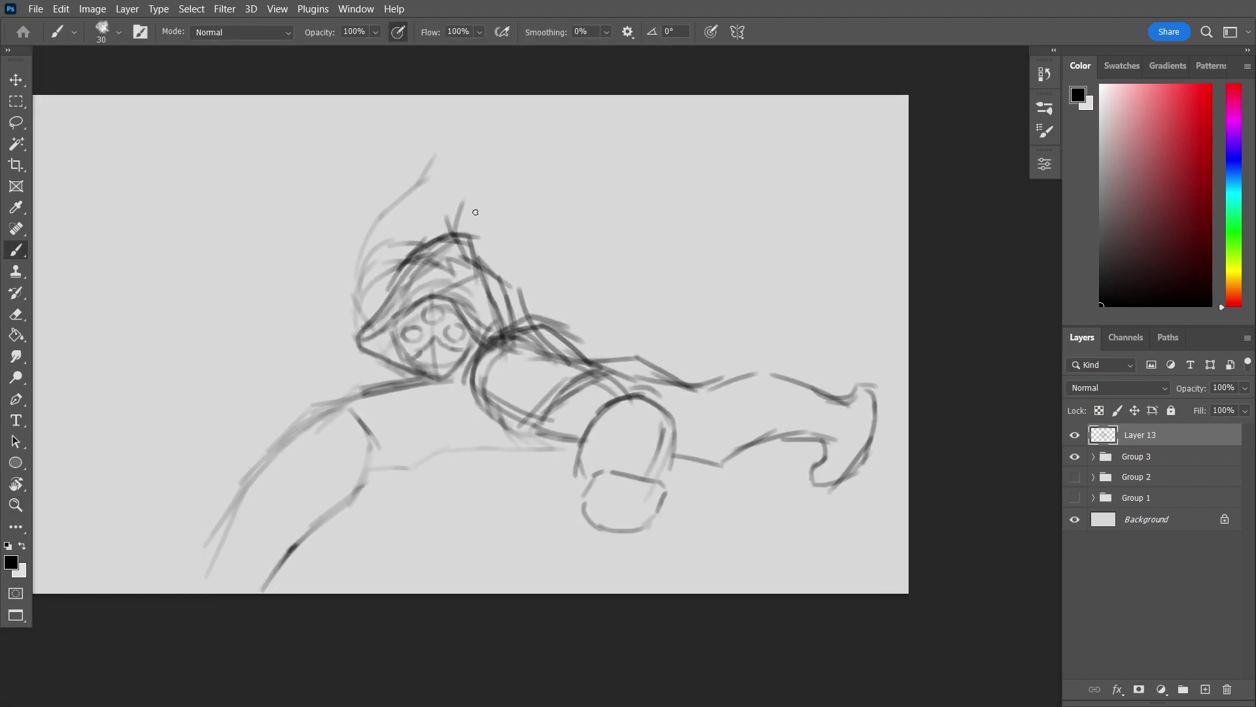
pyautogui.hotkey('ctrl', 'shift', 'z')
pyautogui.hotkey('ctrl', 'z')
pyautogui.hotkey('ctrl', 'z')
pyautogui.hotkey('ctrl', 'shift', 'z')
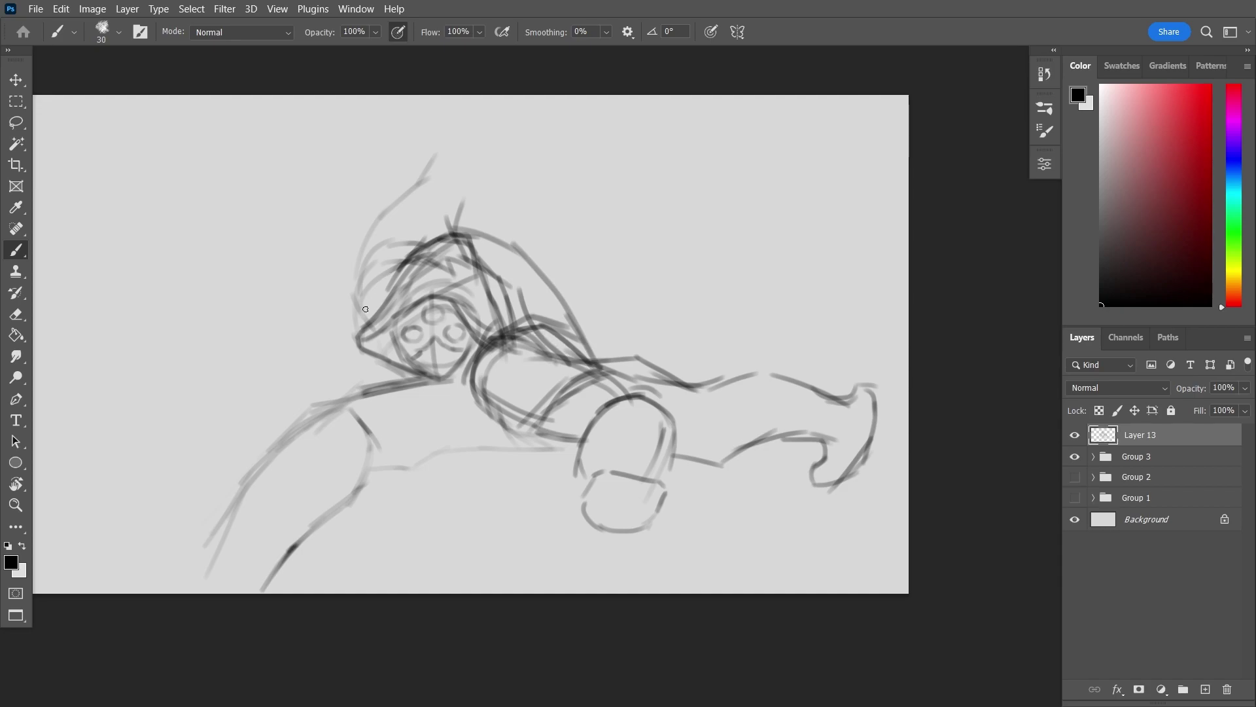
# Redraw the hood's outer curve rising from the front rim to its raised tip
pyautogui.moveTo(358, 275); pyautogui.dragTo(458, 201)
pyautogui.hotkey('ctrl', 'z')
pyautogui.moveTo(357, 265)
pyautogui.mouseDown()
pyautogui.moveTo(482, 195)
pyautogui.moveTo(470, 225)
pyautogui.mouseUp()
pyautogui.press('z')
pyautogui.click(575, 257)
pyautogui.press('b')
# Reinforce the reaching arm's upper line, add a chest curve, and draw a curved contour across the arm
pyautogui.moveTo(702, 384)
pyautogui.mouseDown()
pyautogui.moveTo(708, 334)
pyautogui.moveTo(769, 340)
pyautogui.mouseUp()
pyautogui.moveTo(592, 295); pyautogui.dragTo(491, 337)
pyautogui.moveTo(563, 322)
pyautogui.mouseDown()
pyautogui.moveTo(412, 379)
pyautogui.moveTo(520, 448)
pyautogui.mouseUp()
pyautogui.hotkey('ctrl', 'z')
pyautogui.moveTo(402, 386); pyautogui.dragTo(483, 527)
pyautogui.moveTo(513, 468); pyautogui.dragTo(425, 596)
pyautogui.hotkey('ctrl', 'z')
pyautogui.moveTo(463, 468); pyautogui.dragTo(373, 647)
# Scale the sketch layer to 84.23% and reposition it on the canvas
pyautogui.press('z')
pyautogui.keyDown('alt'); pyautogui.click(590, 418); pyautogui.keyUp('alt')
pyautogui.keyDown('alt'); pyautogui.click(591, 419); pyautogui.keyUp('alt')
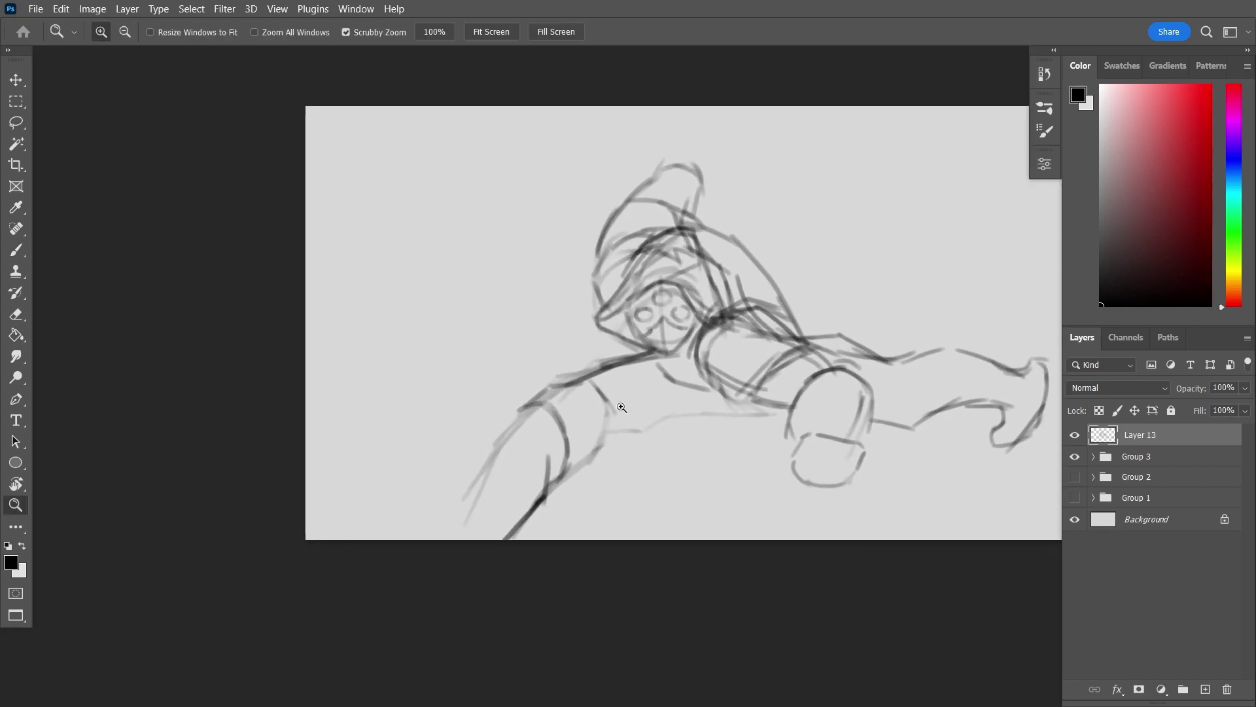
pyautogui.hotkey('ctrl', 't')
pyautogui.moveTo(962, 163)
pyautogui.mouseDown()
pyautogui.moveTo(791, 163)
pyautogui.moveTo(751, 146)
pyautogui.mouseUp()
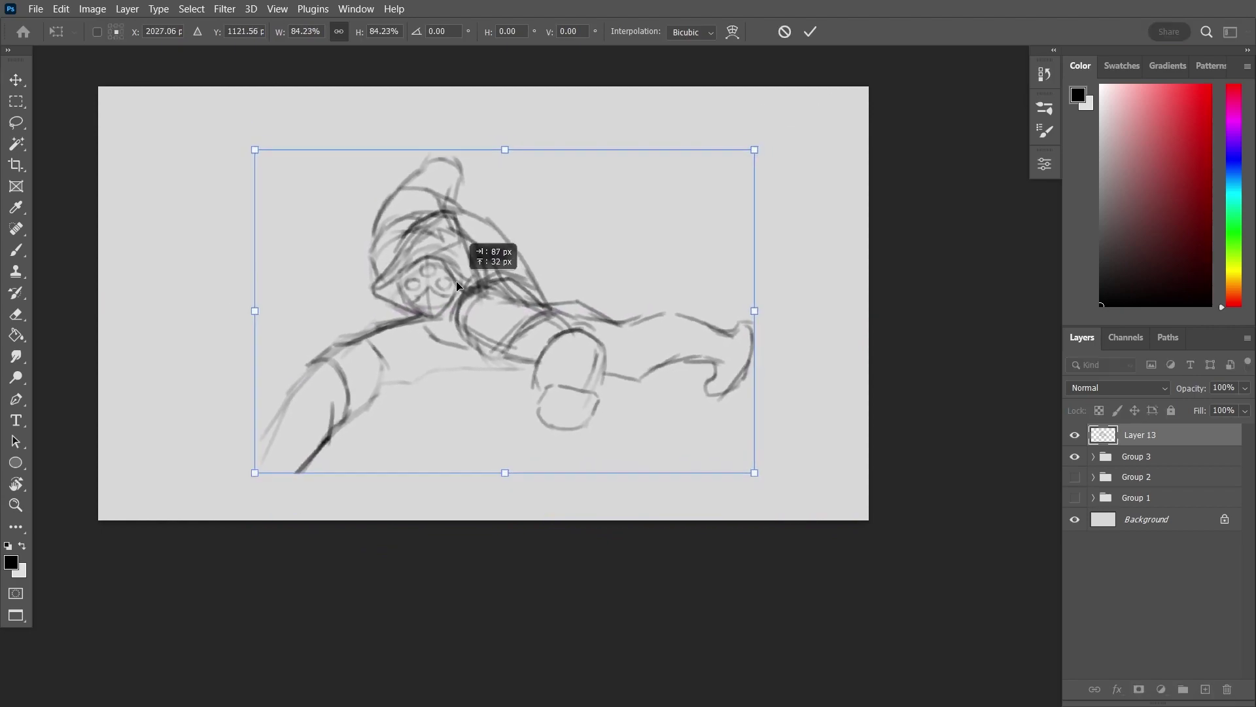
pyautogui.press('Return')
pyautogui.press('z')
pyautogui.click(491, 257)
pyautogui.press('b')
pyautogui.press('z')
pyautogui.keyDown('alt'); pyautogui.click(657, 400); pyautogui.keyUp('alt')
pyautogui.click(656, 400)
pyautogui.press('b')
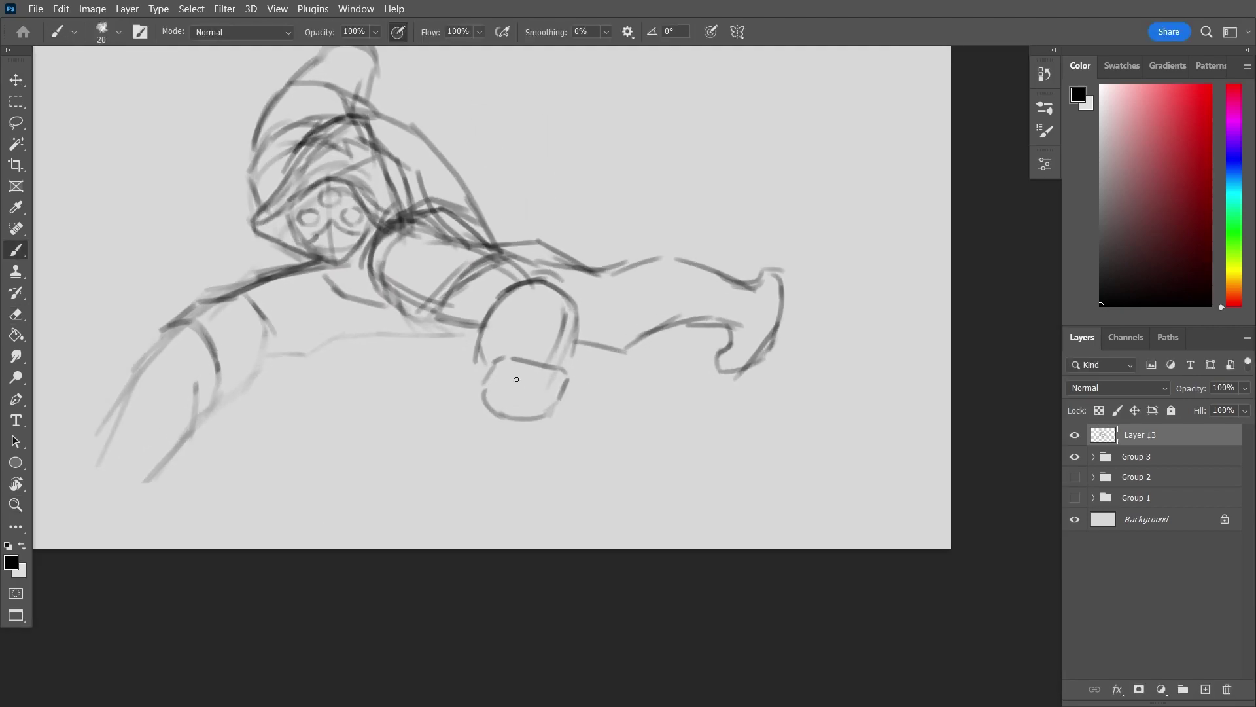
# Skip forward through the playing music tracks
pyautogui.press('XF86AudioNext')
pyautogui.press('XF86AudioNext')
pyautogui.press('XF86AudioNext')
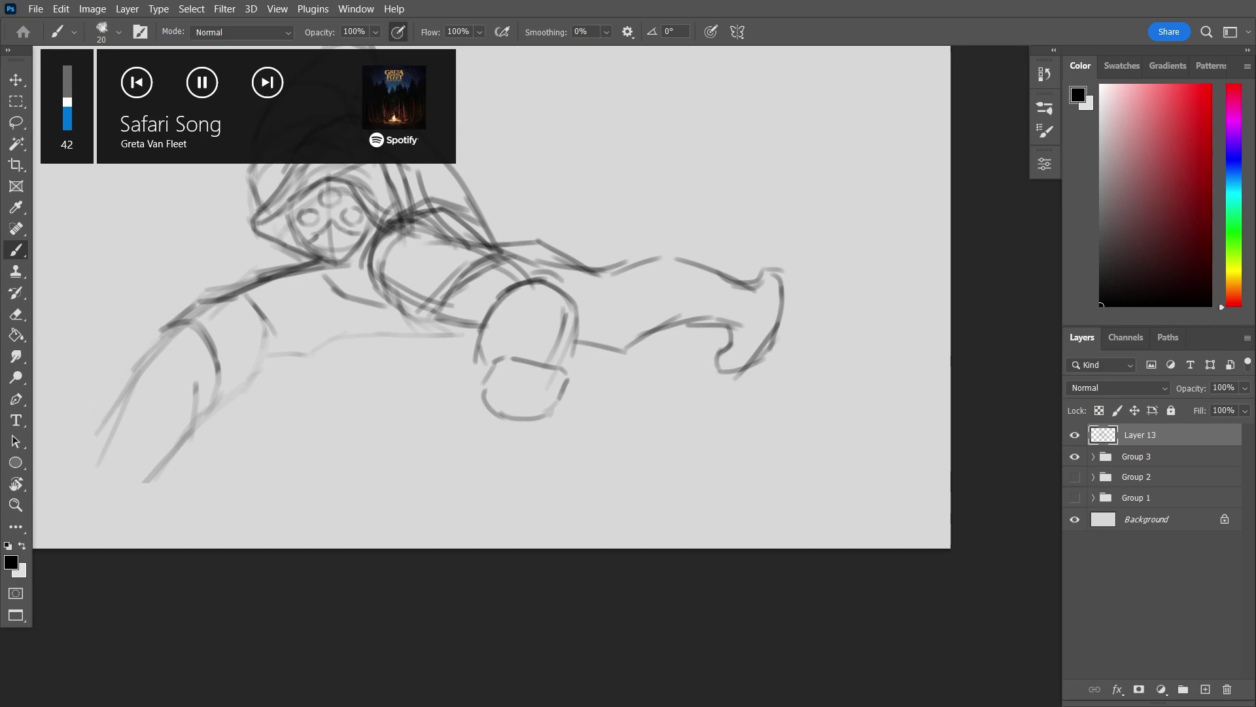
# Sketch small angular block shapes on both sides of the rounded block below the arched limb
pyautogui.press('z')
pyautogui.click(558, 355)
pyautogui.moveTo(558, 355)
pyautogui.mouseDown()
pyautogui.moveTo(737, 330)
pyautogui.moveTo(642, 328)
pyautogui.mouseUp()
pyautogui.scroll(-1, 642, 328)
pyautogui.press('b')
pyautogui.moveTo(498, 456); pyautogui.dragTo(611, 329)
pyautogui.hotkey('ctrl', 'z')
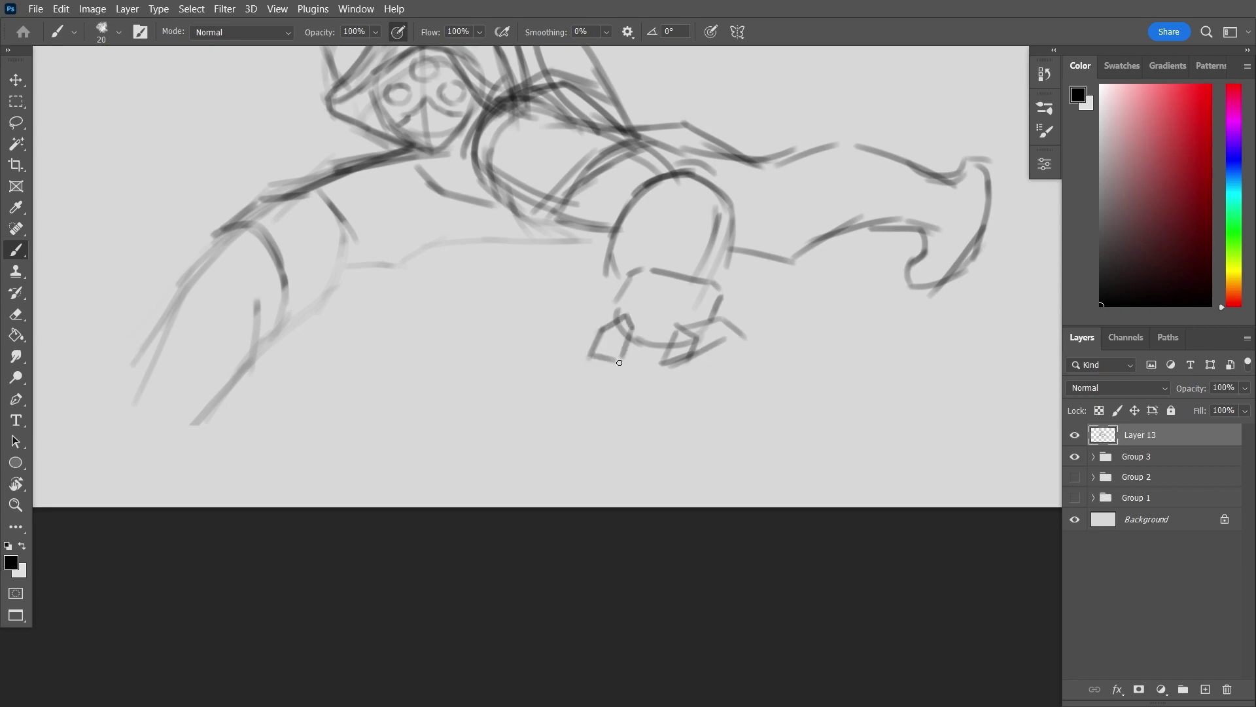
pyautogui.hotkey('ctrl', 'z')
pyautogui.moveTo(596, 320)
pyautogui.mouseDown()
pyautogui.moveTo(493, 440)
pyautogui.moveTo(495, 498)
pyautogui.moveTo(575, 348)
pyautogui.mouseUp()
pyautogui.hotkey('ctrl', 'z')
# Draw the two outlines of the lower limb running from the angular blocks down to the canvas's bottom edge
pyautogui.moveTo(697, 373); pyautogui.dragTo(645, 452)
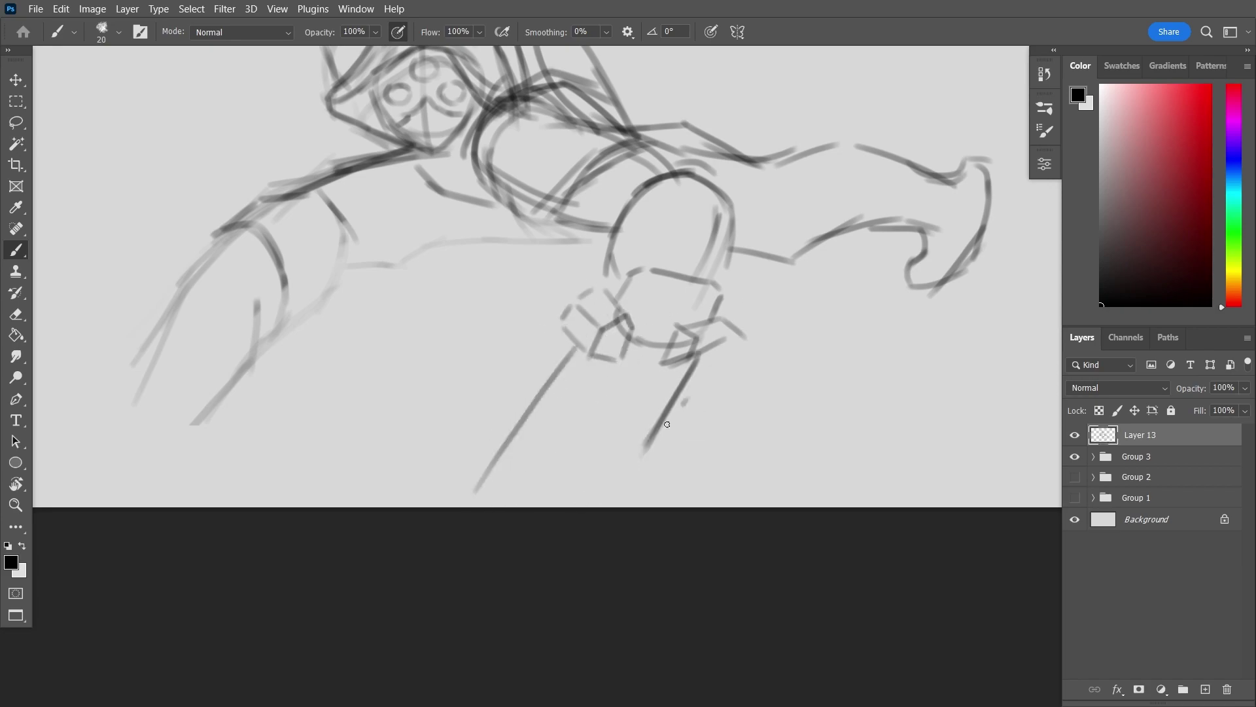
pyautogui.hotkey('ctrl', 'z')
pyautogui.hotkey('ctrl', 'z')
pyautogui.hotkey('ctrl', 'z')
pyautogui.moveTo(589, 350); pyautogui.dragTo(506, 484)
pyautogui.moveTo(701, 354)
pyautogui.mouseDown()
pyautogui.moveTo(660, 432)
pyautogui.moveTo(568, 507)
pyautogui.mouseUp()
# Draw a new, lower body edge from the reaching arm across the figure to the outstretched limb
pyautogui.press('z')
pyautogui.moveTo(684, 392)
pyautogui.mouseDown()
pyautogui.moveTo(654, 367)
pyautogui.moveTo(744, 360)
pyautogui.moveTo(755, 308)
pyautogui.moveTo(717, 234)
pyautogui.mouseUp()
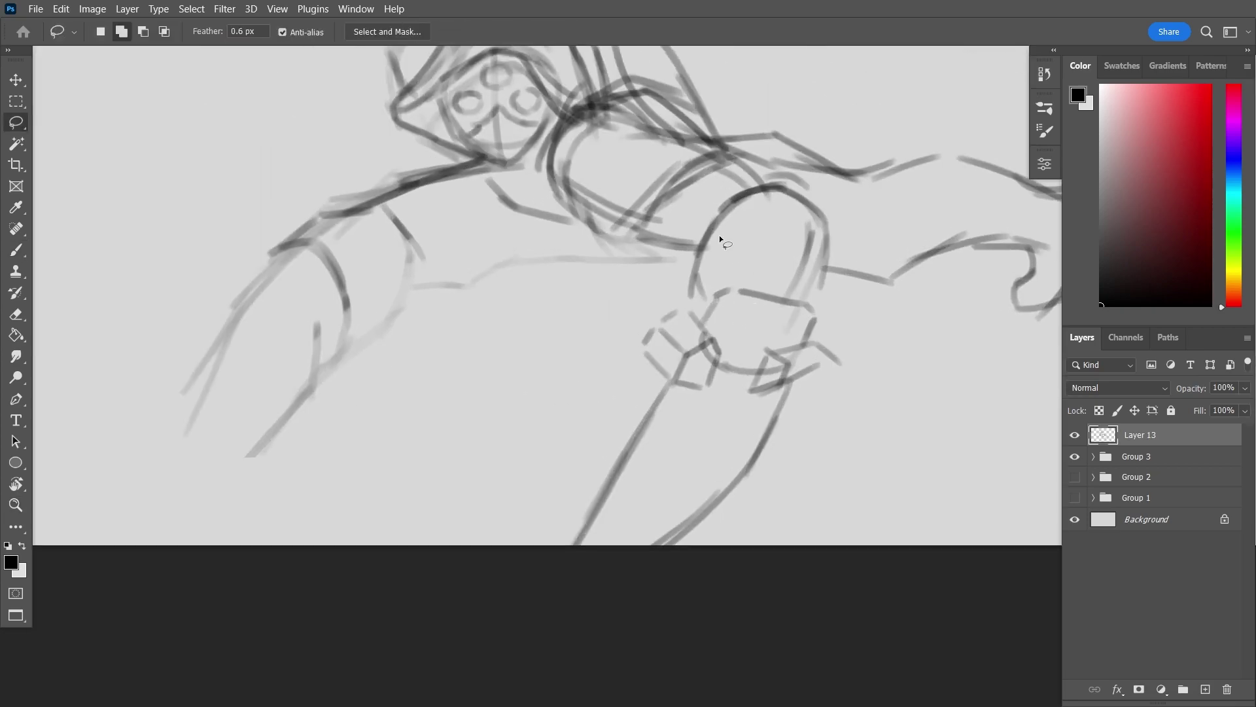
pyautogui.press('b')
pyautogui.moveTo(632, 272)
pyautogui.mouseDown()
pyautogui.moveTo(632, 383)
pyautogui.moveTo(622, 313)
pyautogui.mouseUp()
pyautogui.moveTo(431, 509); pyautogui.dragTo(729, 336)
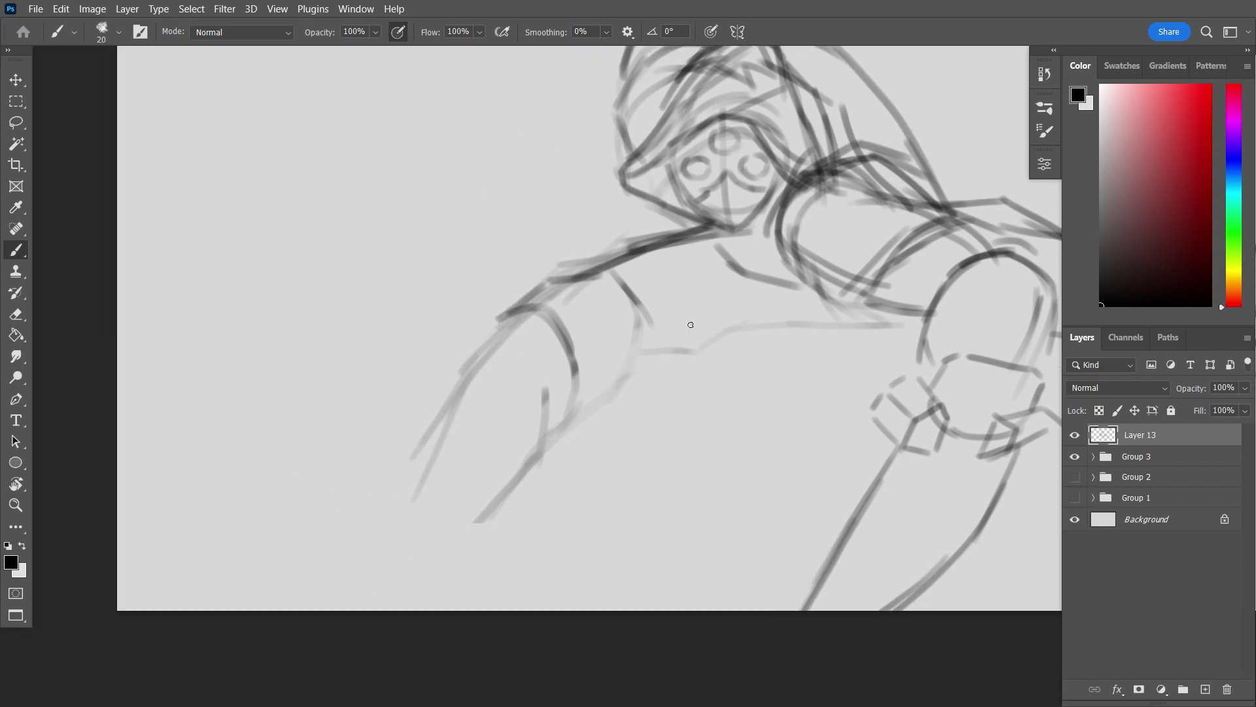
pyautogui.moveTo(557, 366)
pyautogui.mouseDown()
pyautogui.moveTo(642, 367)
pyautogui.moveTo(547, 361)
pyautogui.moveTo(668, 348)
pyautogui.mouseUp()
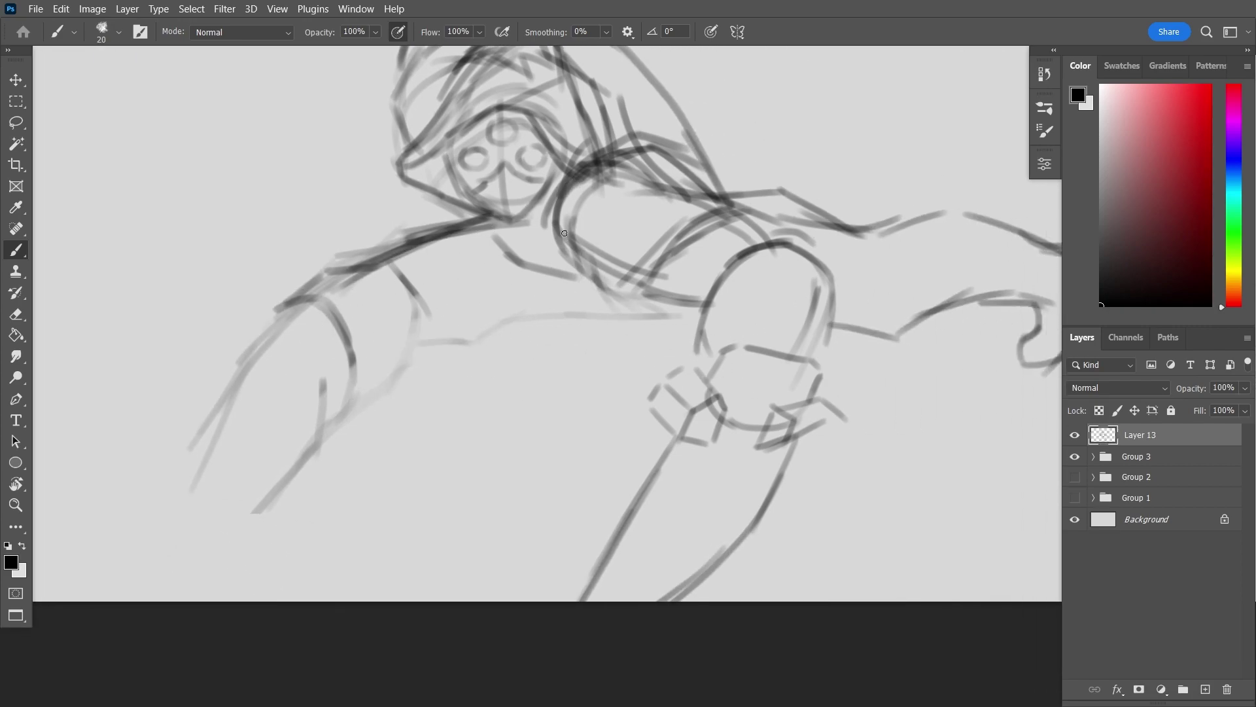
pyautogui.moveTo(426, 366); pyautogui.dragTo(880, 322)
pyautogui.moveTo(388, 380)
pyautogui.mouseDown()
pyautogui.moveTo(581, 358)
pyautogui.moveTo(491, 445)
pyautogui.mouseUp()
pyautogui.moveTo(953, 184)
pyautogui.mouseDown()
pyautogui.moveTo(429, 315)
pyautogui.moveTo(528, 315)
pyautogui.mouseUp()
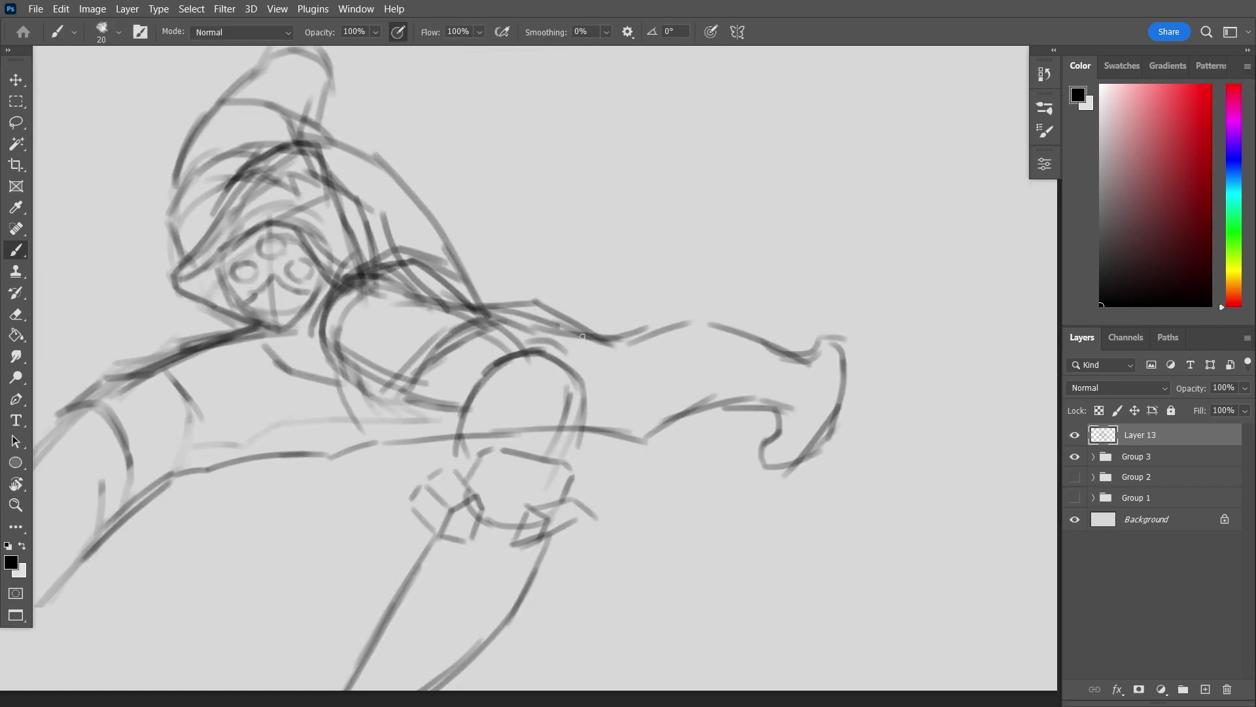
# Rework the upper contour of the outstretched limb from the torso toward its middle joint
pyautogui.moveTo(246, 357); pyautogui.dragTo(410, 332)
pyautogui.moveTo(498, 281)
pyautogui.mouseDown()
pyautogui.moveTo(657, 286)
pyautogui.moveTo(776, 326)
pyautogui.moveTo(584, 313)
pyautogui.mouseUp()
pyautogui.moveTo(507, 278); pyautogui.dragTo(658, 324)
pyautogui.hotkey('ctrl', 'z')
pyautogui.moveTo(464, 269); pyautogui.dragTo(651, 322)
pyautogui.hotkey('ctrl', 'z')
pyautogui.moveTo(568, 307)
pyautogui.mouseDown()
pyautogui.moveTo(679, 280)
pyautogui.moveTo(794, 320)
pyautogui.moveTo(785, 434)
pyautogui.moveTo(707, 373)
pyautogui.mouseUp()
pyautogui.hotkey('ctrl', 'z')
# Redraw the end section of the outstretched limb with darker outlines and refine the foot shape at its tip
pyautogui.press('e')
pyautogui.press('b')
pyautogui.moveTo(651, 327)
pyautogui.mouseDown()
pyautogui.moveTo(615, 409)
pyautogui.moveTo(704, 363)
pyautogui.mouseUp()
pyautogui.hotkey('ctrl', 'z')
pyautogui.hotkey('ctrl', 'z')
pyautogui.moveTo(615, 409); pyautogui.dragTo(726, 363)
pyautogui.moveTo(661, 386); pyautogui.dragTo(726, 364)
pyautogui.moveTo(615, 405)
pyautogui.mouseDown()
pyautogui.moveTo(794, 365)
pyautogui.moveTo(540, 328)
pyautogui.mouseUp()
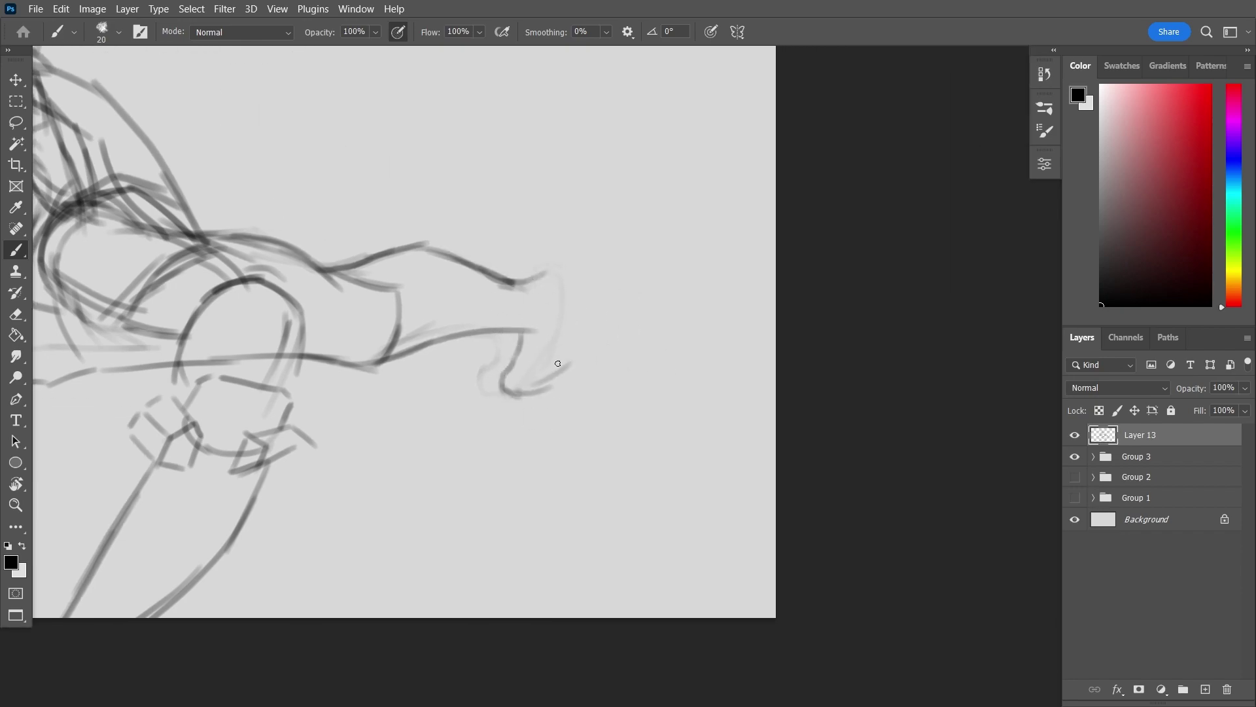
pyautogui.hotkey('ctrl', 'z')
# Reinforce the outer contour of the arched limb above the rounded block with extra strokes
pyautogui.press('z')
pyautogui.hotkey('ctrl', '-')
pyautogui.hotkey('ctrl', '+')
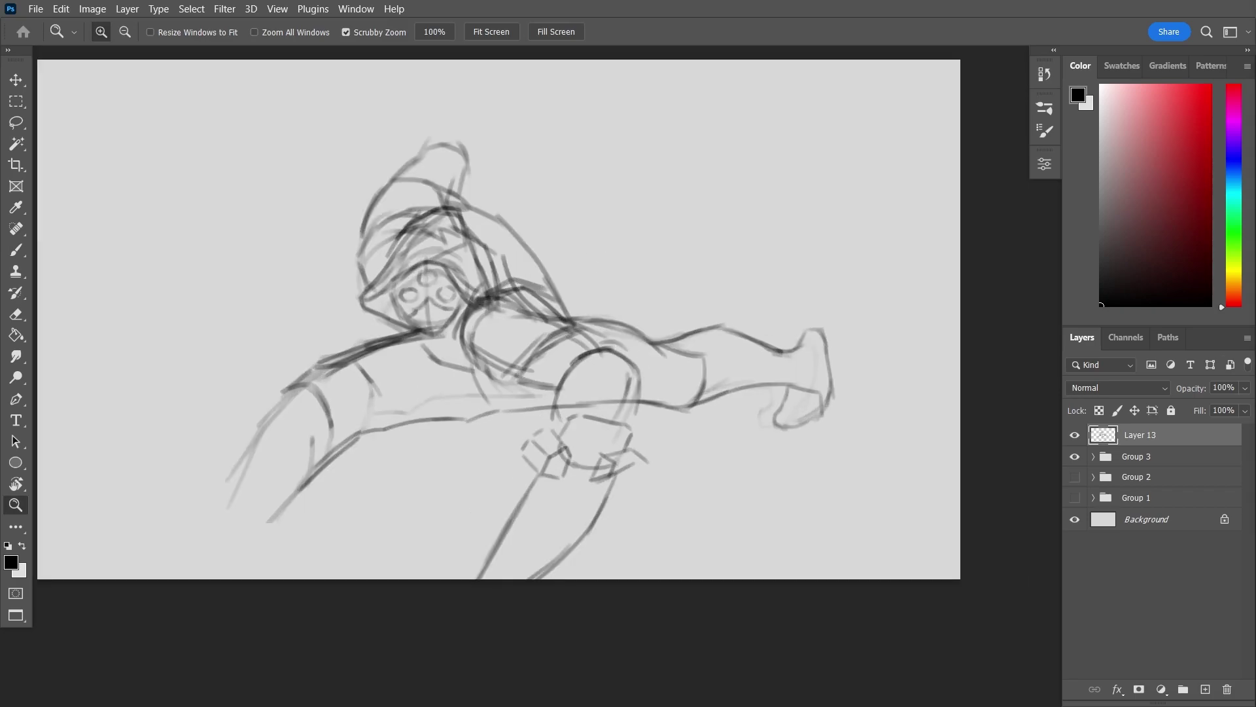
pyautogui.hotkey('ctrl', '+')
pyautogui.hotkey('ctrl', '+')
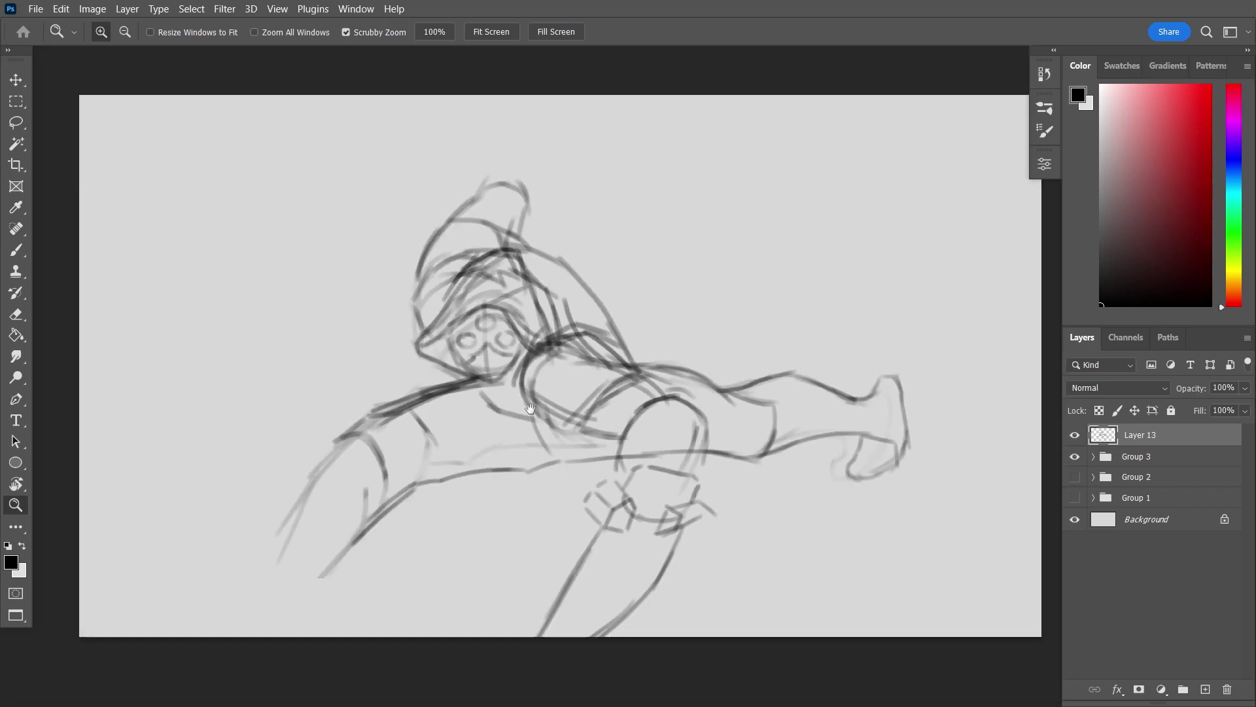
pyautogui.press('b')
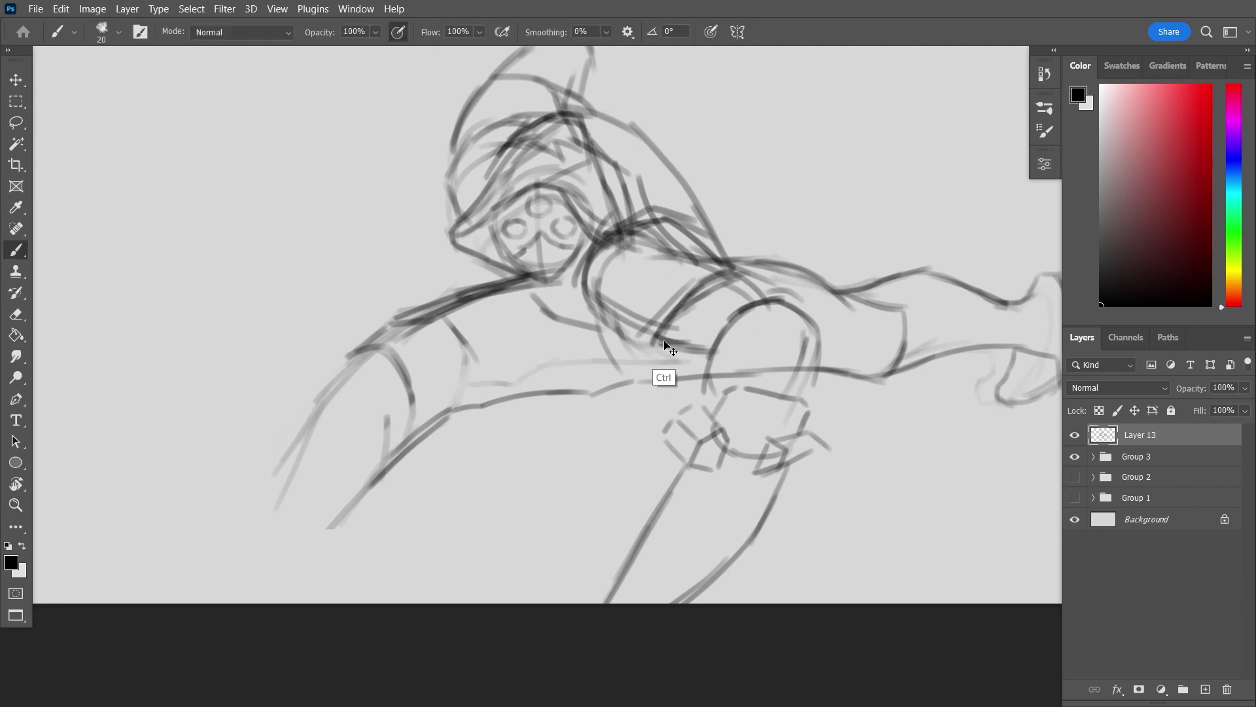
pyautogui.moveTo(719, 366); pyautogui.dragTo(812, 387)
pyautogui.hotkey('ctrl', 'z')
pyautogui.moveTo(826, 331); pyautogui.dragTo(818, 357)
pyautogui.keyDown('ctrl'); pyautogui.click(707, 288); pyautogui.keyUp('ctrl')
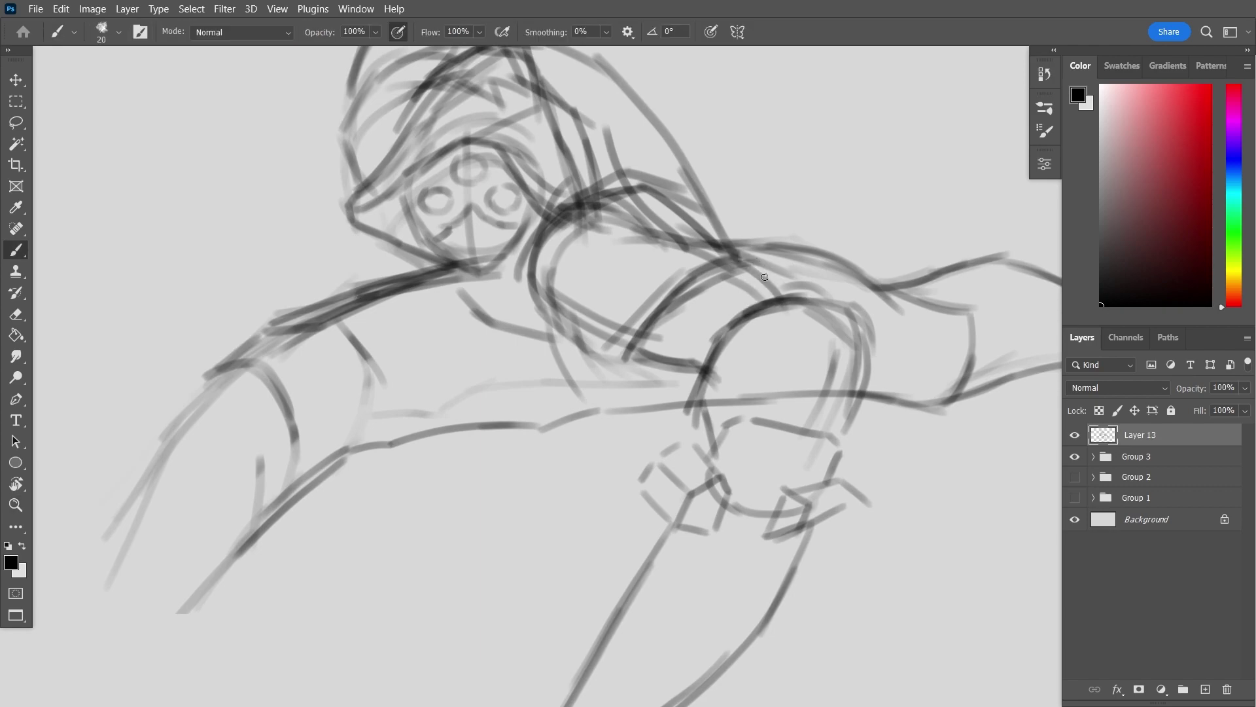
# Clean up the stray lines around the hood's opening and restroke its edge and the adjoining rounded shoulder
pyautogui.press('z')
pyautogui.moveTo(681, 337)
pyautogui.mouseDown()
pyautogui.moveTo(628, 337)
pyautogui.moveTo(713, 337)
pyautogui.mouseUp()
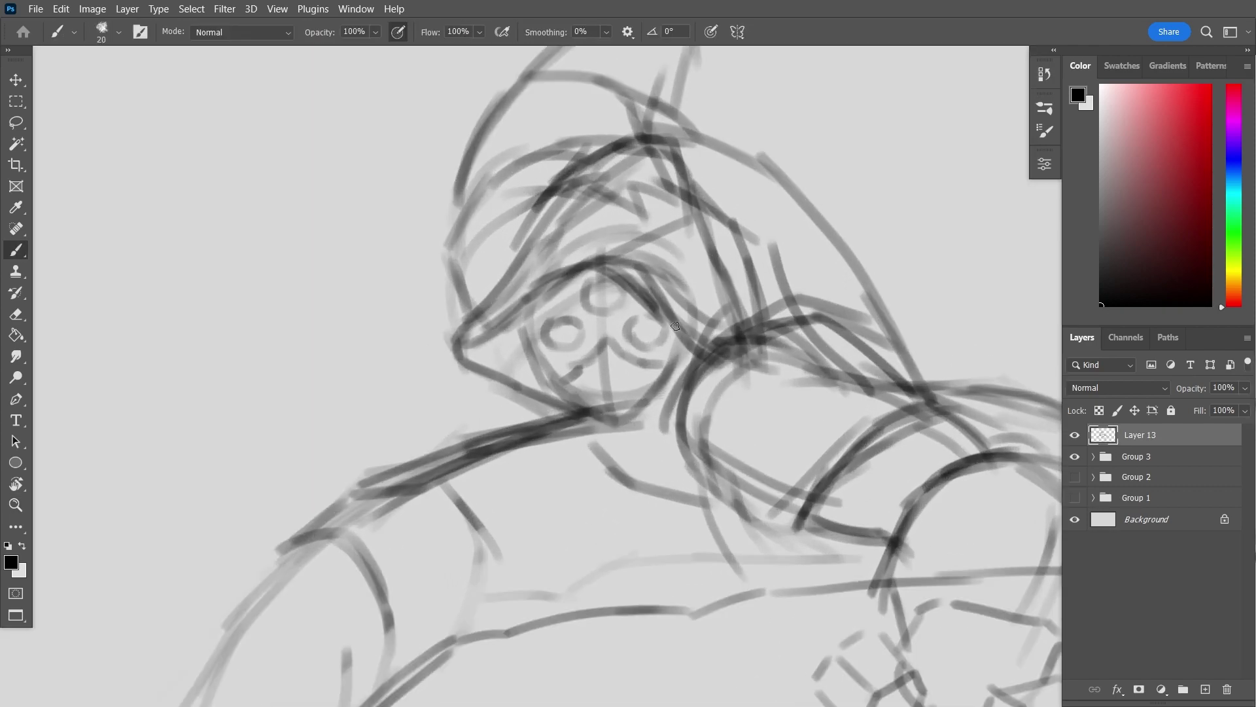
pyautogui.press('e')
pyautogui.moveTo(661, 271); pyautogui.dragTo(595, 269)
pyautogui.press('b')
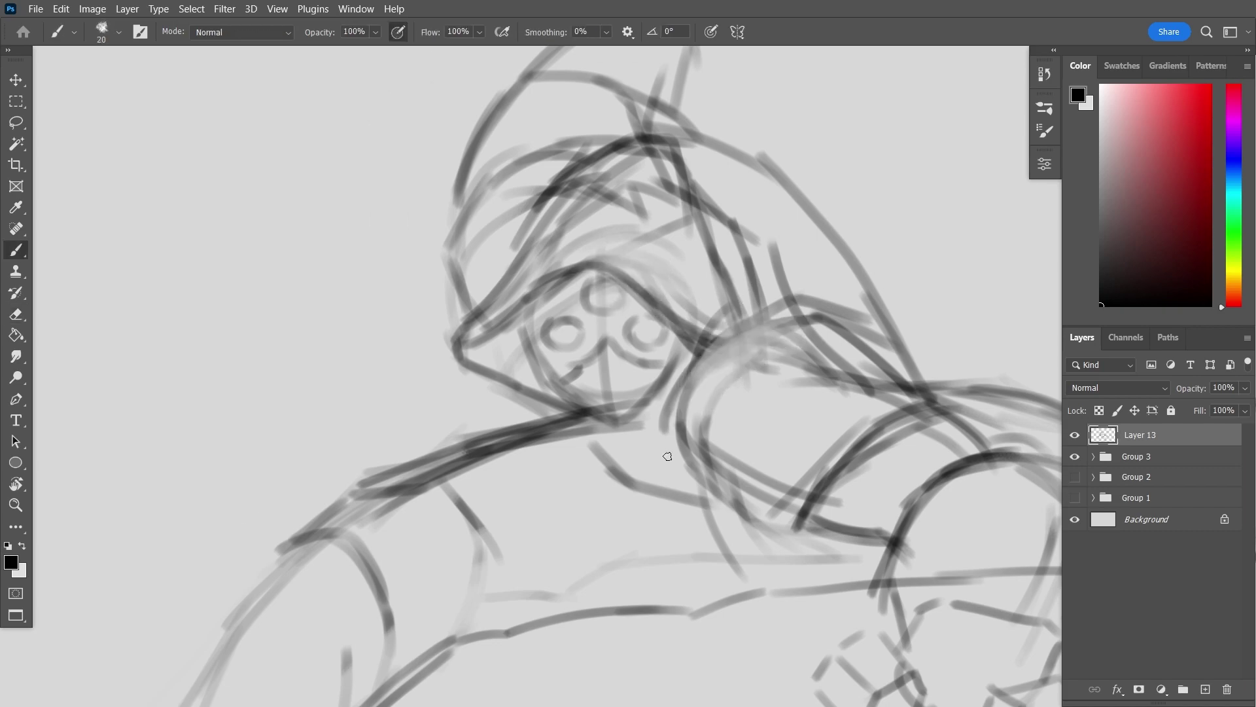
pyautogui.moveTo(695, 466)
pyautogui.mouseDown()
pyautogui.moveTo(890, 367)
pyautogui.moveTo(926, 396)
pyautogui.mouseUp()
pyautogui.moveTo(669, 234); pyautogui.dragTo(731, 227)
pyautogui.moveTo(756, 323)
pyautogui.mouseDown()
pyautogui.moveTo(645, 239)
pyautogui.moveTo(592, 307)
pyautogui.mouseUp()
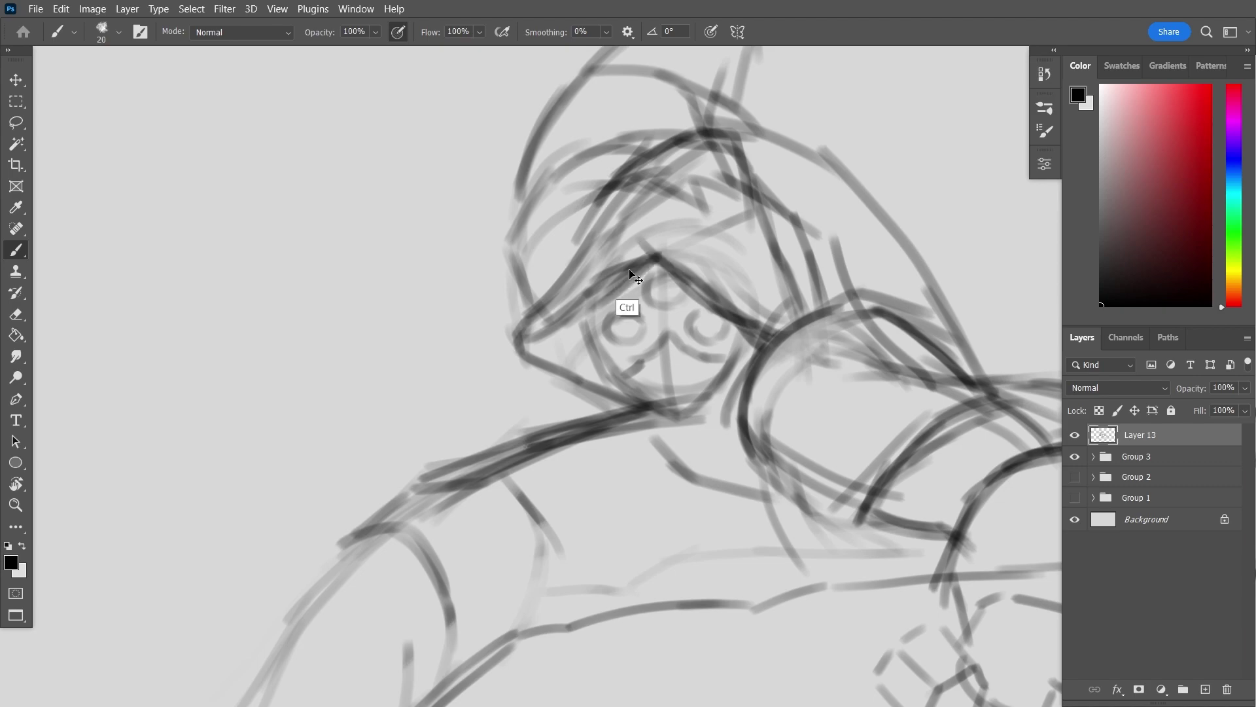
# Lighten the rough strokes inside the hood and redraw its outer contour from the front corner up to the peak
pyautogui.moveTo(661, 248); pyautogui.dragTo(513, 350)
pyautogui.press('e')
pyautogui.moveTo(620, 214)
pyautogui.mouseDown()
pyautogui.moveTo(622, 188)
pyautogui.moveTo(720, 189)
pyautogui.mouseUp()
pyautogui.press('b')
pyautogui.moveTo(519, 340)
pyautogui.mouseDown()
pyautogui.moveTo(655, 130)
pyautogui.moveTo(714, 109)
pyautogui.moveTo(549, 133)
pyautogui.moveTo(499, 127)
pyautogui.mouseUp()
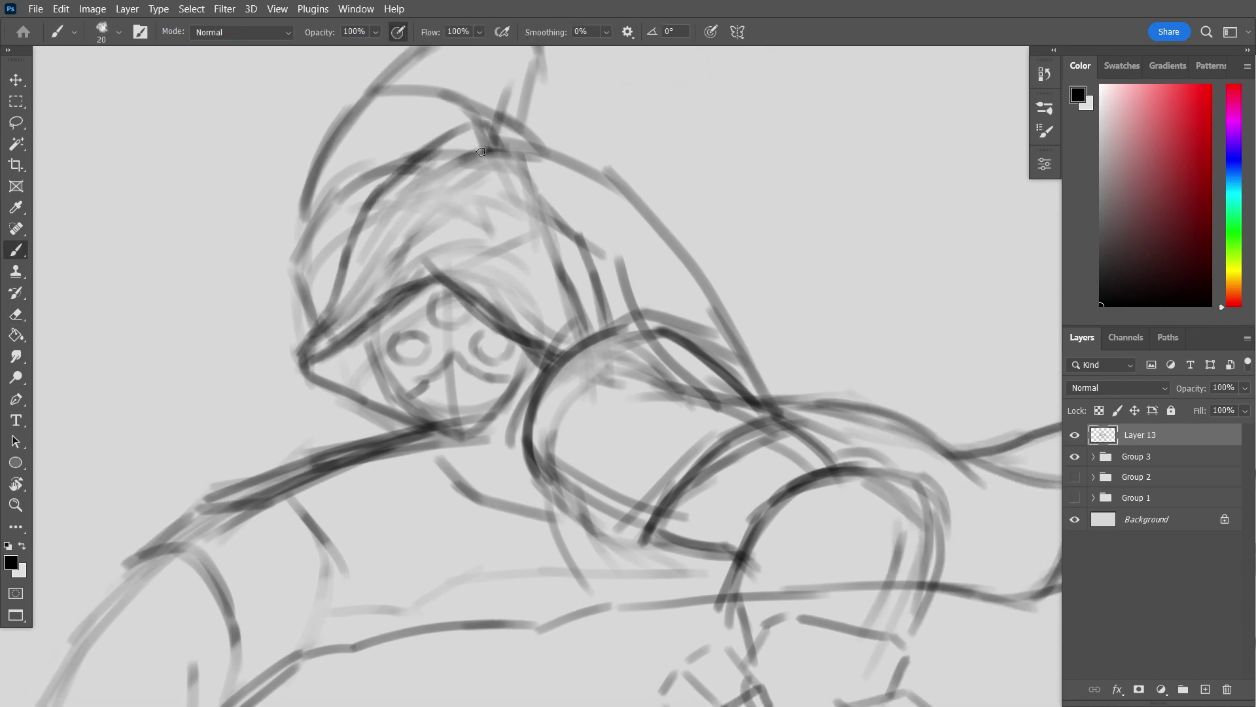
pyautogui.hotkey('ctrl', 'z')
pyautogui.moveTo(511, 203)
pyautogui.mouseDown()
pyautogui.moveTo(537, 242)
pyautogui.moveTo(507, 165)
pyautogui.mouseUp()
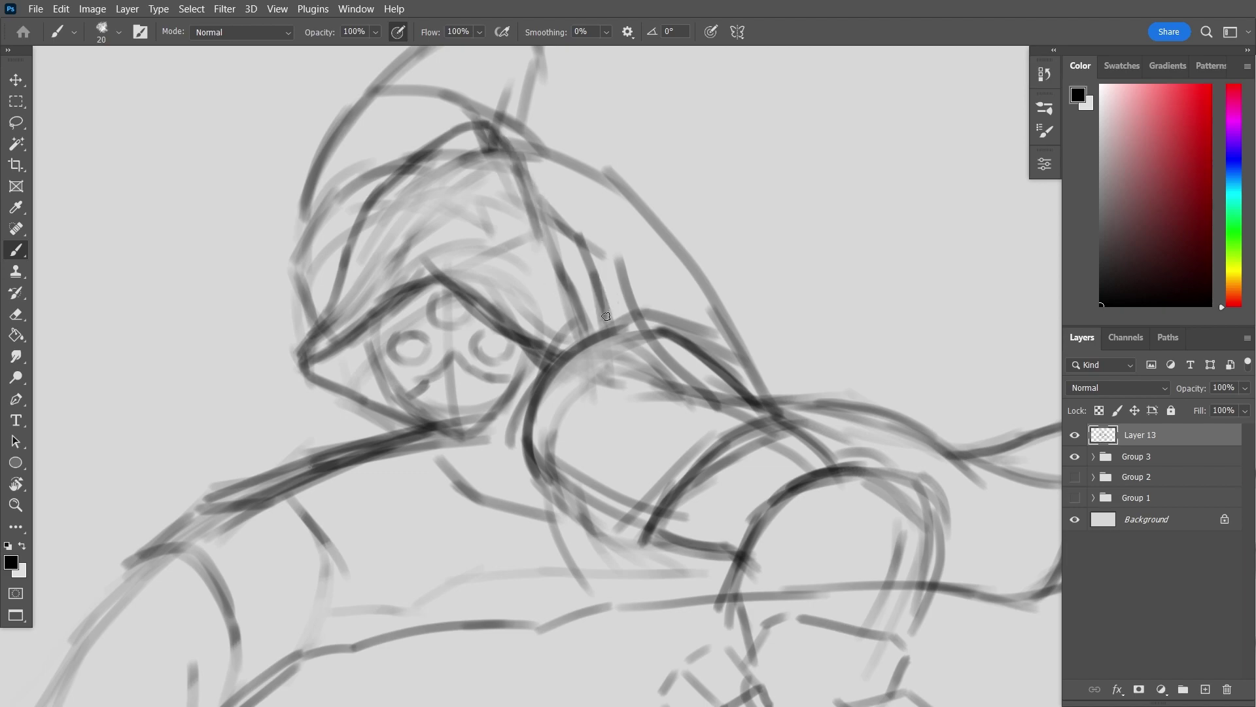
# Select the hood and mask with a freehand selection, shift them slightly down over the shoulder, and deselect
pyautogui.press('z')
pyautogui.keyDown('alt'); pyautogui.click(624, 303); pyautogui.keyUp('alt')
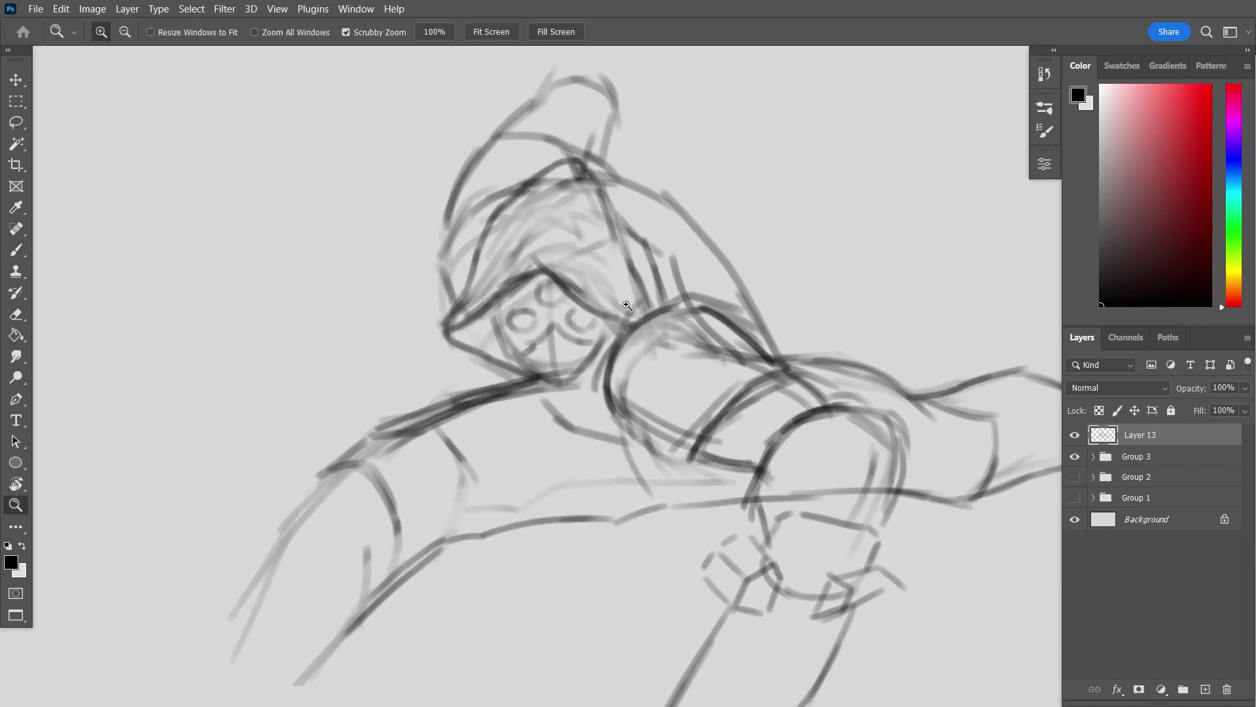
pyautogui.press('l')
pyautogui.moveTo(597, 372); pyautogui.dragTo(627, 215)
pyautogui.moveTo(497, 376); pyautogui.dragTo(501, 376)
pyautogui.press('v')
pyautogui.moveTo(577, 274); pyautogui.dragTo(491, 393)
pyautogui.hotkey('ctrl', 'd')
# Erase the shoulder line overlapping the bottom of the mask and restroke the nearby hood edge
pyautogui.press('e')
pyautogui.hotkey('ctrl', '+')
pyautogui.moveTo(564, 436); pyautogui.dragTo(393, 384)
pyautogui.press('b')
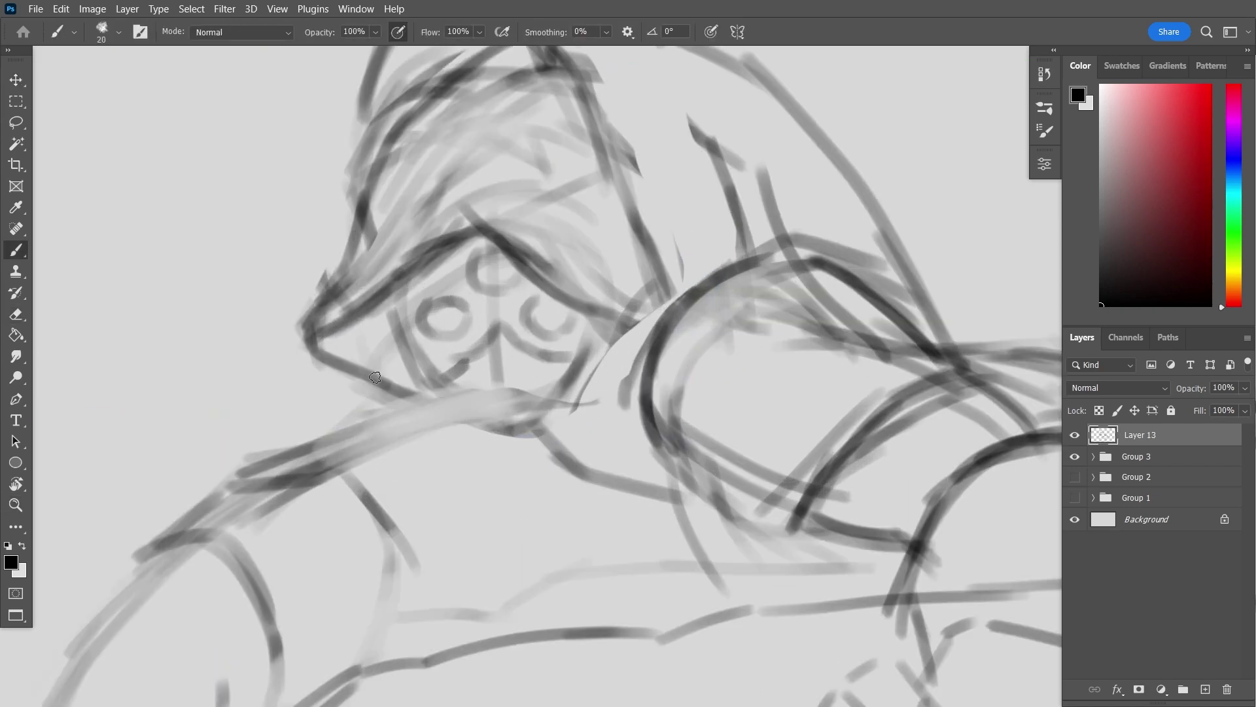
pyautogui.moveTo(589, 314); pyautogui.dragTo(662, 336)
# Draw curved fabric lines above and behind the hood, running from its peak down to the shoulder
pyautogui.moveTo(582, 304); pyautogui.dragTo(517, 468)
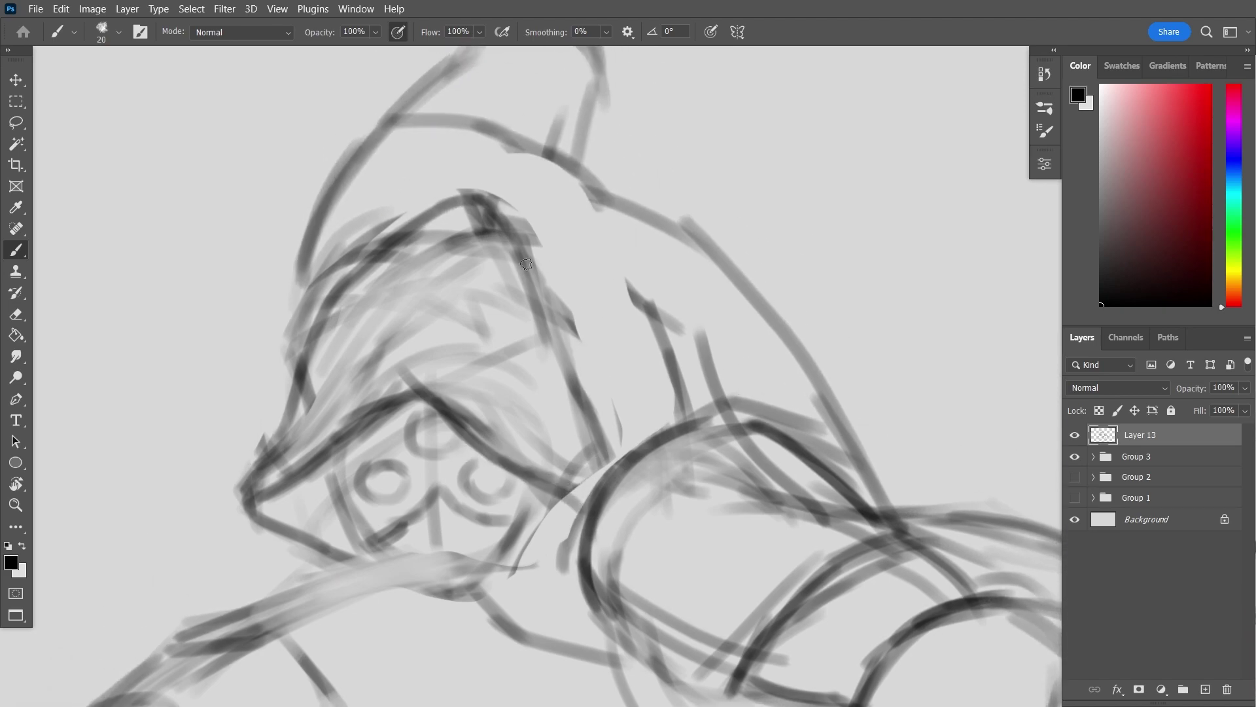
pyautogui.moveTo(335, 181); pyautogui.dragTo(453, 145)
pyautogui.moveTo(473, 135); pyautogui.dragTo(590, 299)
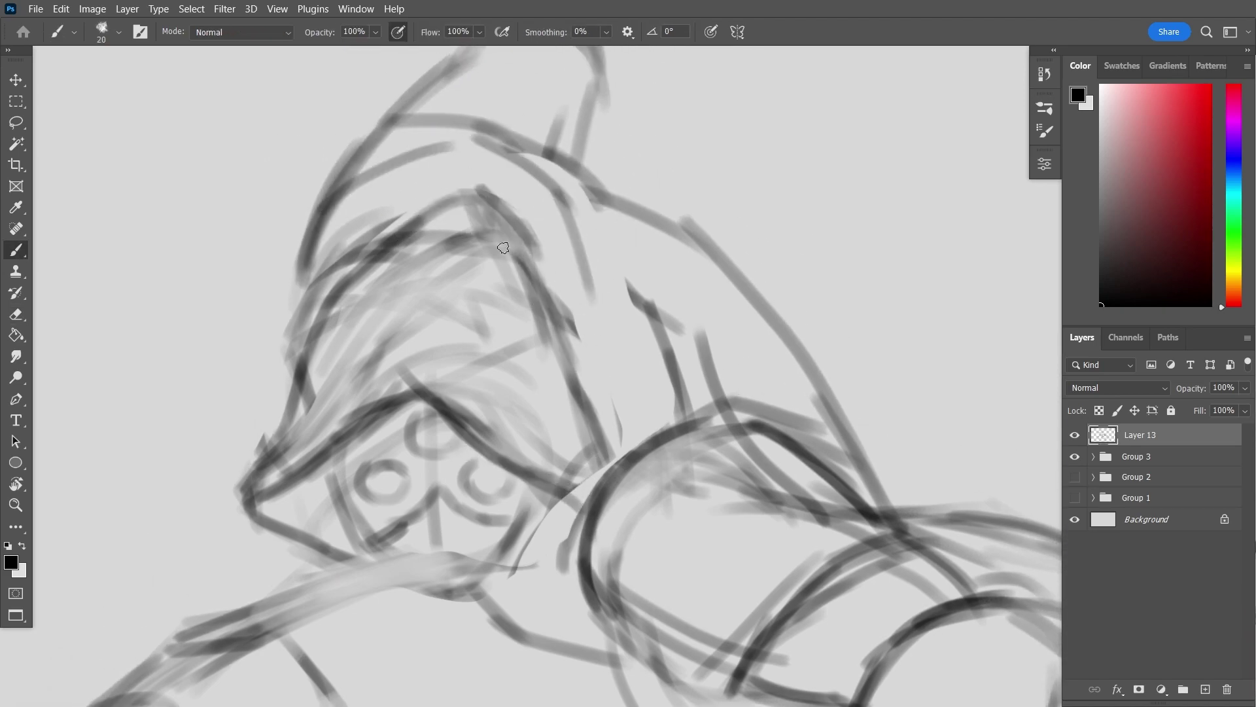
pyautogui.moveTo(488, 193); pyautogui.dragTo(527, 288)
pyautogui.moveTo(514, 242); pyautogui.dragTo(619, 325)
pyautogui.moveTo(591, 308); pyautogui.dragTo(605, 461)
# Sketch the mask's lower face with short curved lines descending from the mouth and a defined chin
pyautogui.scroll(-2, 642, 443)
pyautogui.scroll(-2, 562, 275)
pyautogui.scroll(4, 645, 265)
pyautogui.moveTo(432, 280); pyautogui.dragTo(555, 327)
pyautogui.hotkey('ctrl', 'z')
pyautogui.moveTo(615, 256)
pyautogui.mouseDown()
pyautogui.moveTo(599, 347)
pyautogui.moveTo(610, 305)
pyautogui.mouseUp()
pyautogui.moveTo(517, 250); pyautogui.dragTo(540, 321)
pyautogui.moveTo(704, 236); pyautogui.dragTo(613, 356)
pyautogui.moveTo(672, 313); pyautogui.dragTo(623, 344)
pyautogui.hotkey('ctrl', 'z')
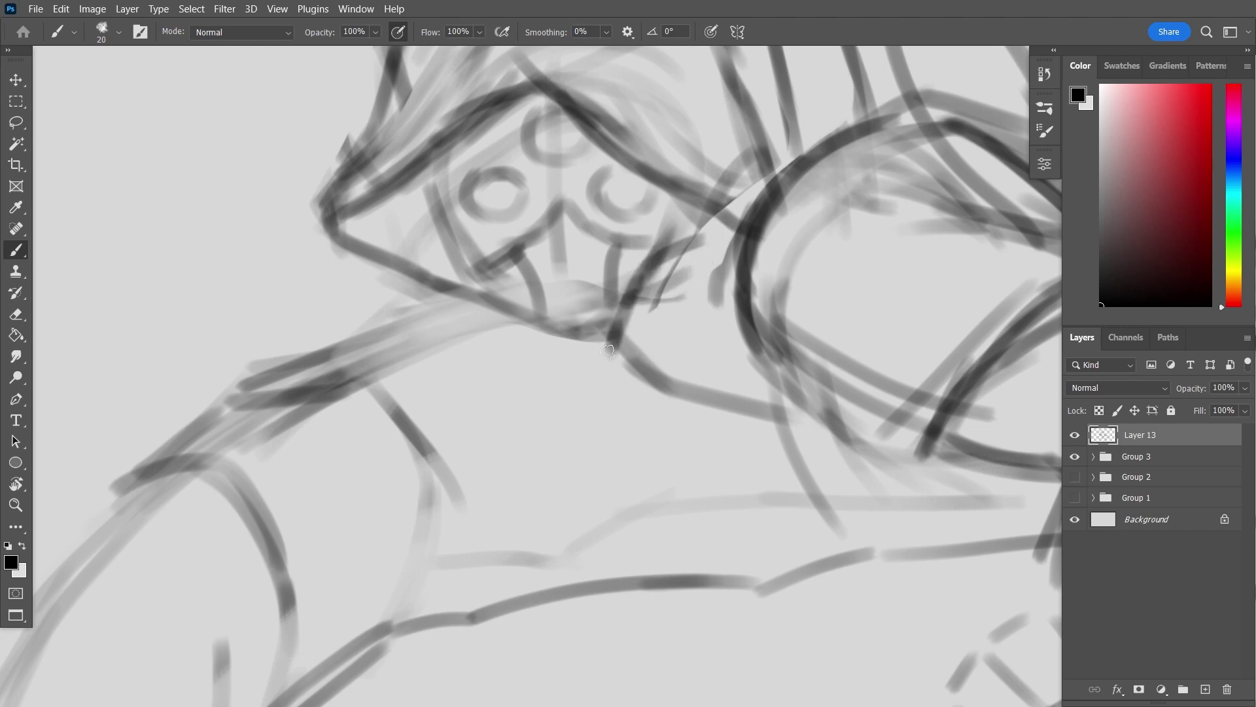
# Draw a pointed, fang-like flap on each side of the mask's chin
pyautogui.moveTo(677, 248)
pyautogui.mouseDown()
pyautogui.moveTo(626, 304)
pyautogui.moveTo(653, 326)
pyautogui.mouseUp()
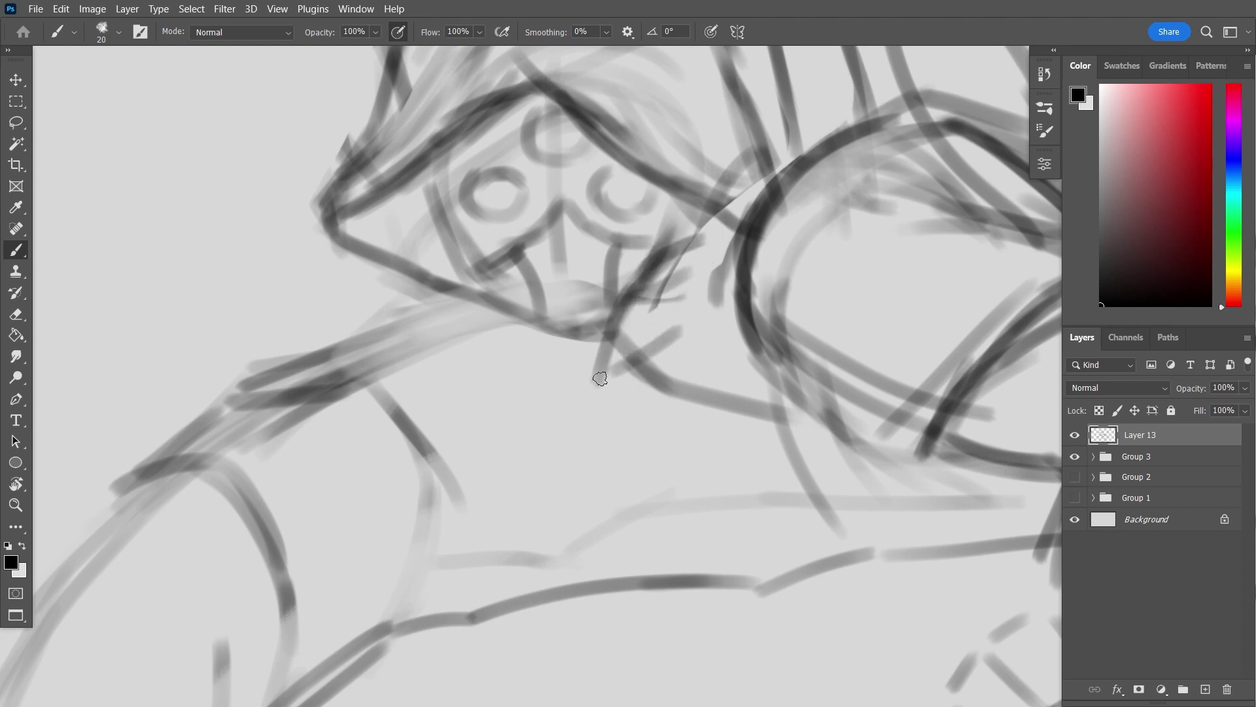
pyautogui.scroll(-2, 620, 364)
pyautogui.press('[')
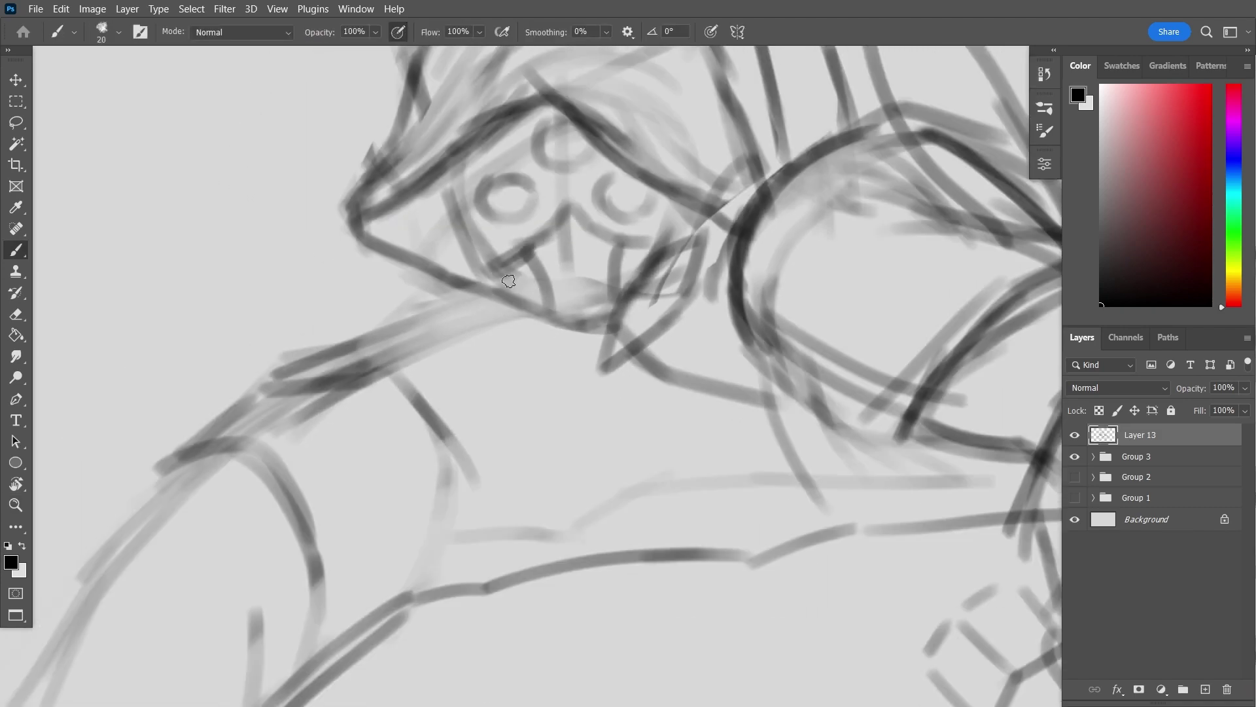
pyautogui.moveTo(430, 249)
pyautogui.mouseDown()
pyautogui.moveTo(459, 270)
pyautogui.moveTo(524, 378)
pyautogui.mouseUp()
pyautogui.scroll(2, 553, 309)
pyautogui.hotkey('ctrl', 'z')
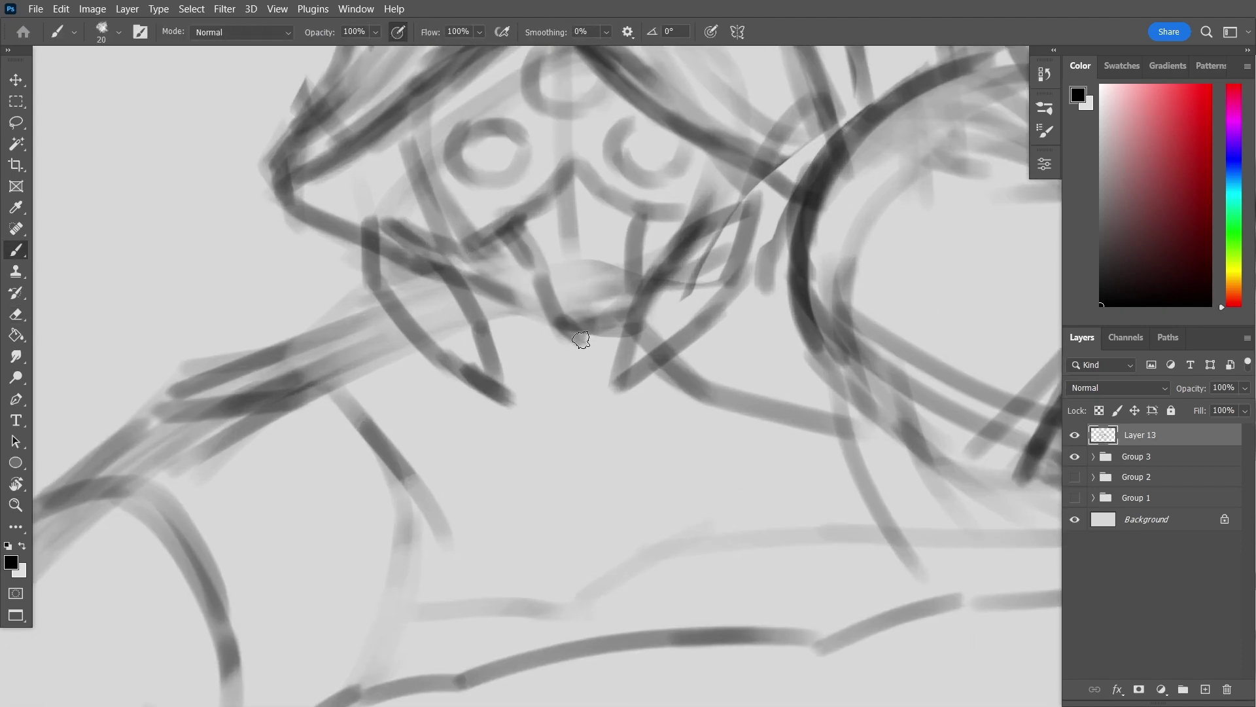
pyautogui.moveTo(660, 194); pyautogui.dragTo(629, 337)
pyautogui.moveTo(527, 301); pyautogui.dragTo(481, 394)
pyautogui.hscroll(-5, 512, 360)
pyautogui.scroll(2, 589, 294)
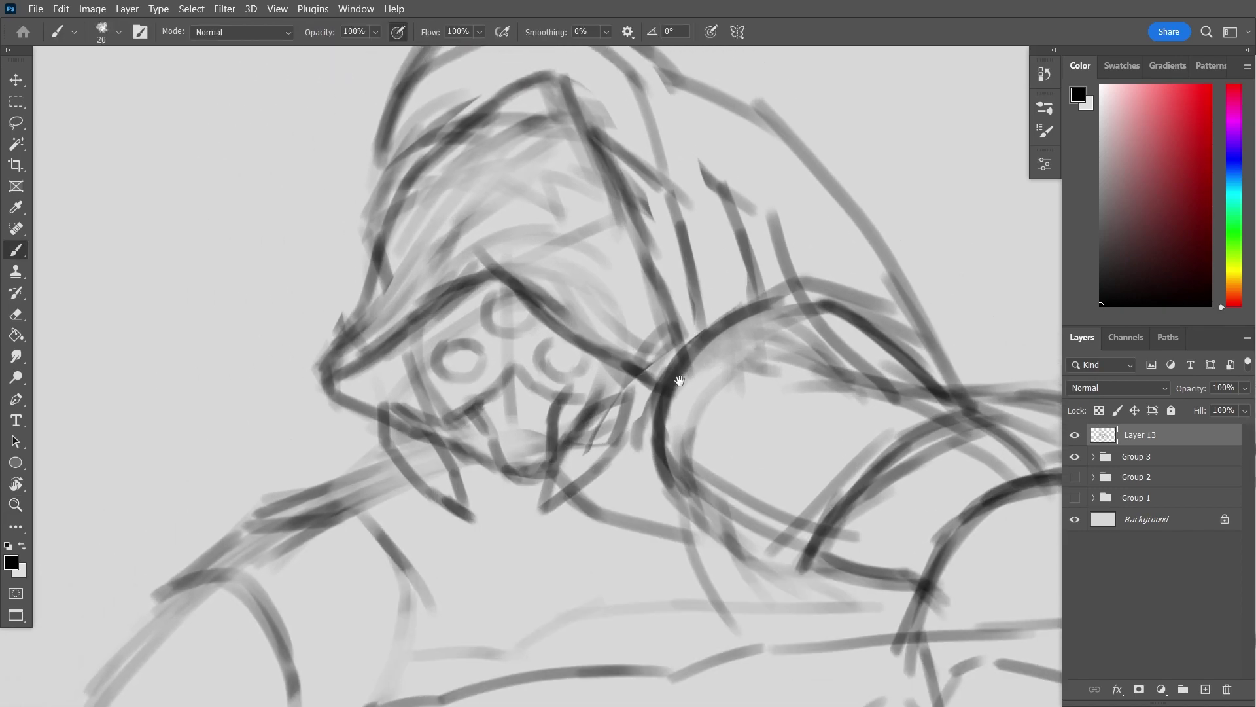
# Enlarge the brush to 25 and draw a rounded form capping the raised limb behind the hood
pyautogui.moveTo(642, 290); pyautogui.dragTo(550, 294)
pyautogui.scroll(4, 550, 295)
pyautogui.hscroll(1, 549, 295)
pyautogui.press(']')
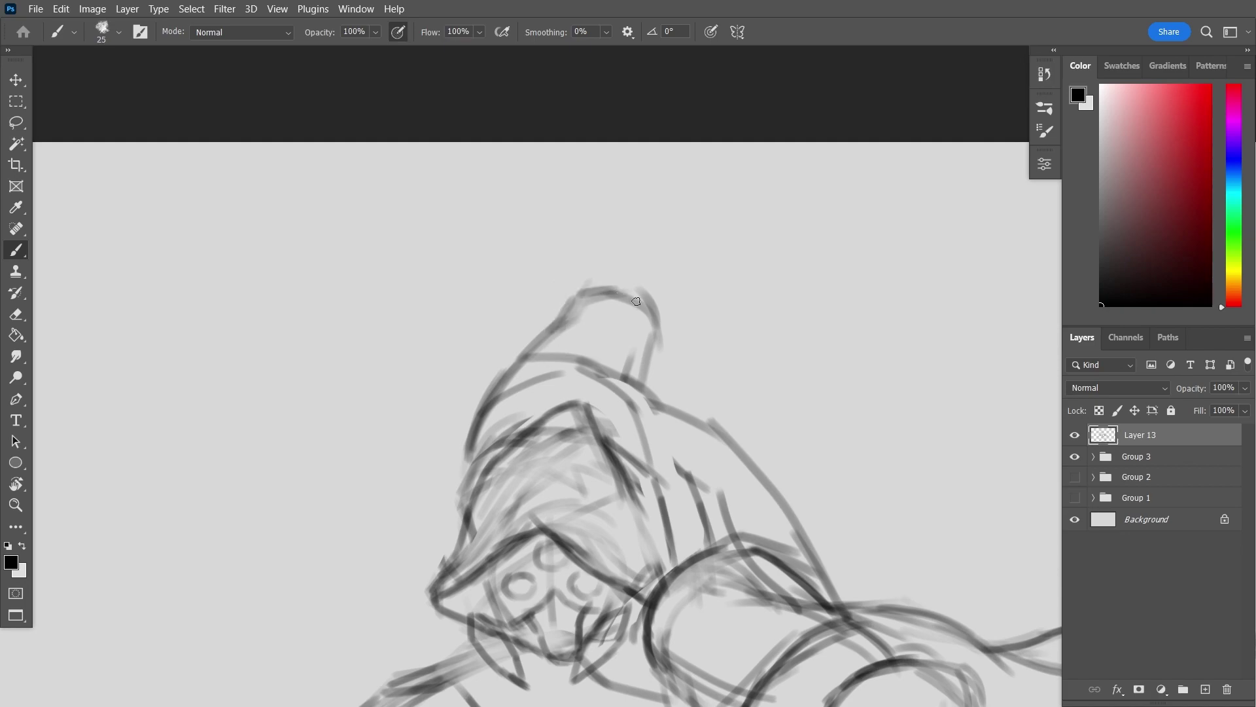
pyautogui.moveTo(623, 381); pyautogui.dragTo(666, 337)
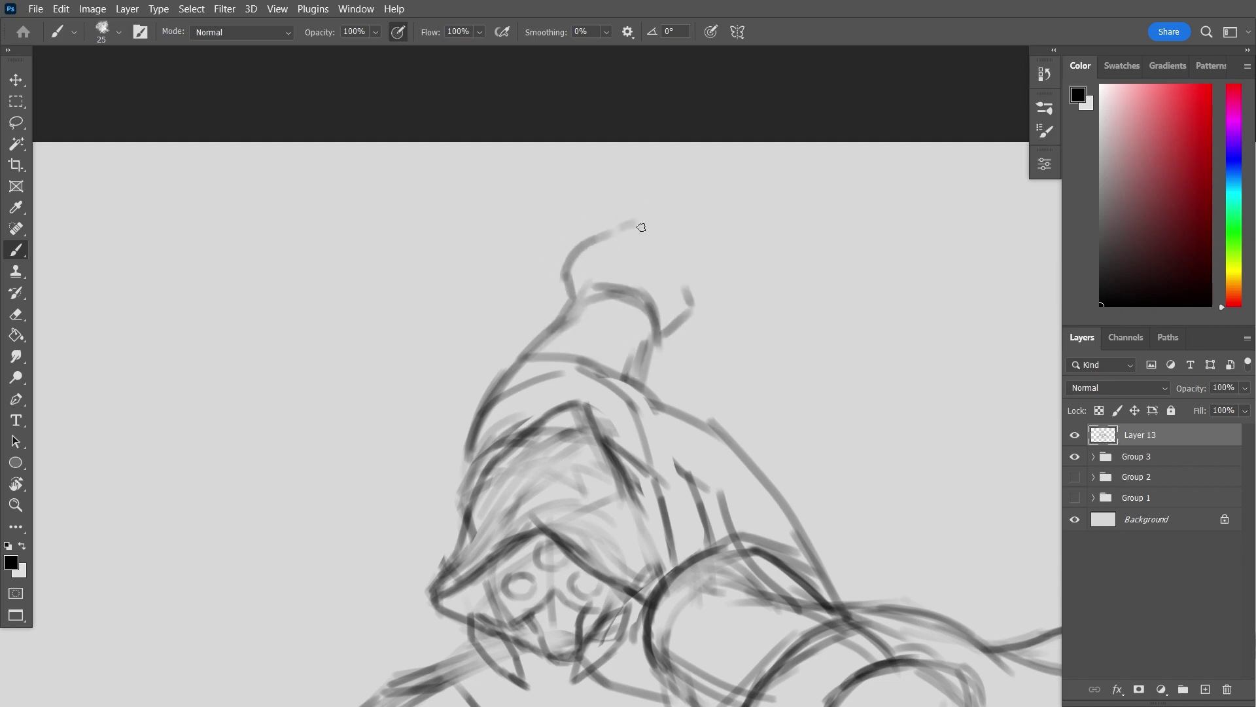
pyautogui.moveTo(712, 255); pyautogui.dragTo(590, 233)
# Lighten the lines behind the hood and restroke the long back contour curving down to the torso
pyautogui.moveTo(437, 176); pyautogui.dragTo(558, 201)
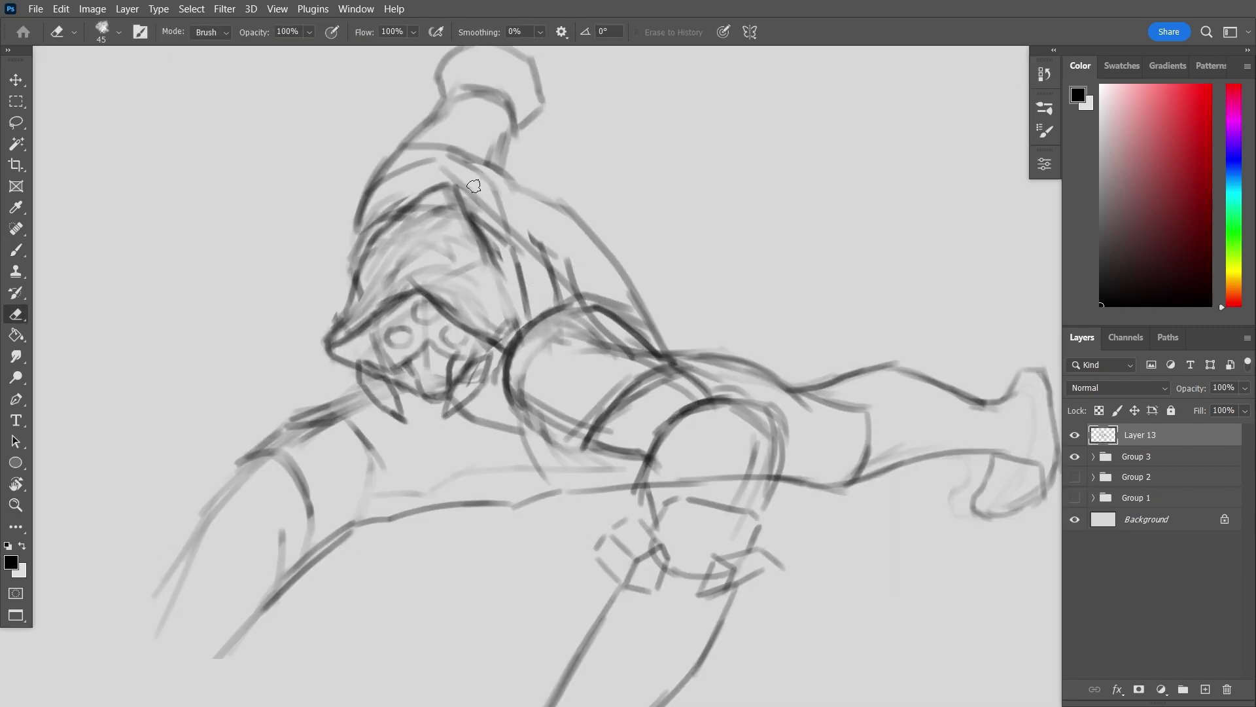
pyautogui.moveTo(456, 161); pyautogui.dragTo(654, 324)
pyautogui.moveTo(576, 216)
pyautogui.mouseDown()
pyautogui.moveTo(730, 332)
pyautogui.moveTo(667, 269)
pyautogui.moveTo(592, 315)
pyautogui.moveTo(584, 368)
pyautogui.moveTo(652, 385)
pyautogui.moveTo(693, 263)
pyautogui.moveTo(683, 295)
pyautogui.moveTo(697, 308)
pyautogui.moveTo(543, 307)
pyautogui.moveTo(566, 357)
pyautogui.mouseUp()
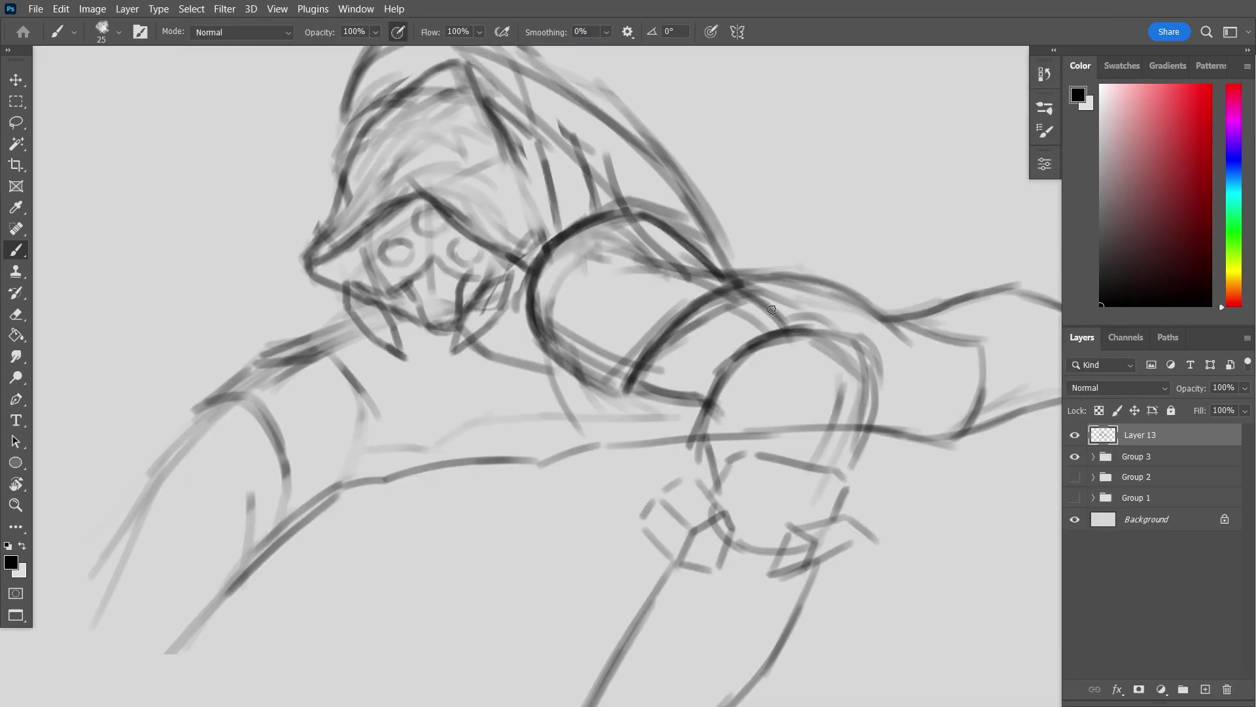
pyautogui.hotkey('alt', 'Tab')
pyautogui.press('Escape')
pyautogui.press('z')
pyautogui.hotkey('ctrl', '0')
pyautogui.hotkey('ctrl', '1')
# Redraw both outlines of the reaching arm, extending the forearm and wrist to the canvas's bottom edge
pyautogui.press('b')
pyautogui.moveTo(467, 320); pyautogui.dragTo(420, 373)
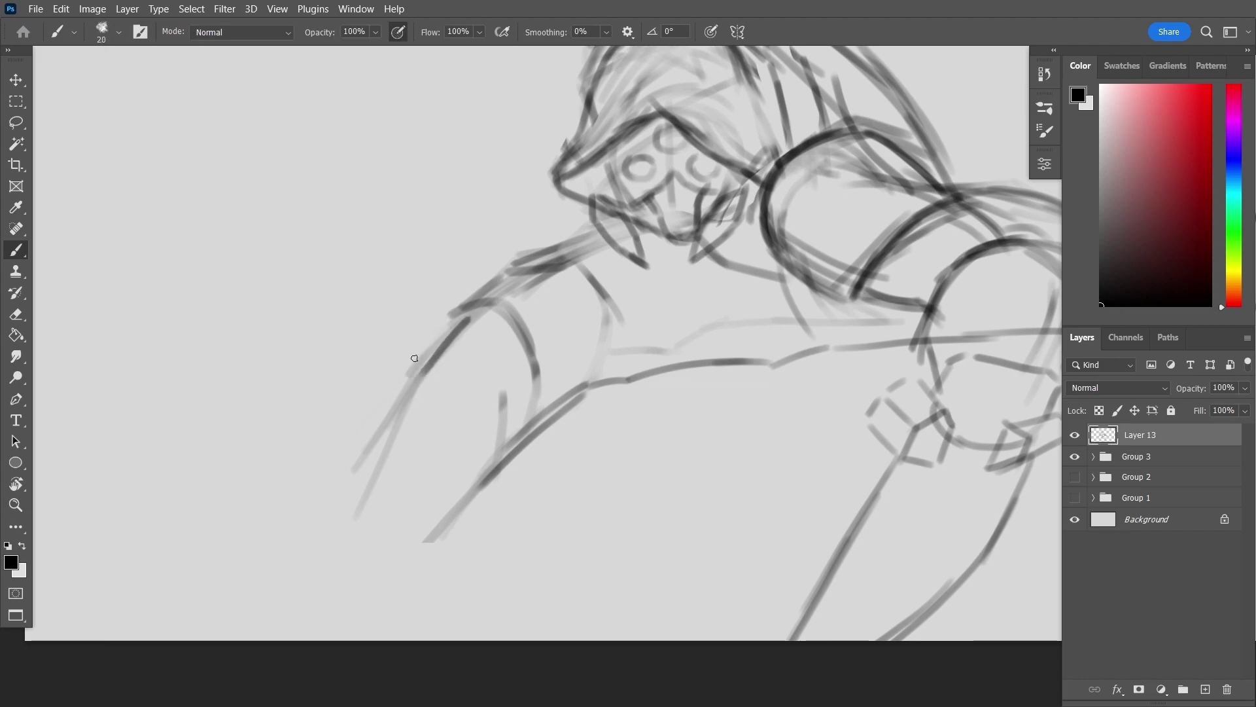
pyautogui.moveTo(356, 430); pyautogui.dragTo(264, 612)
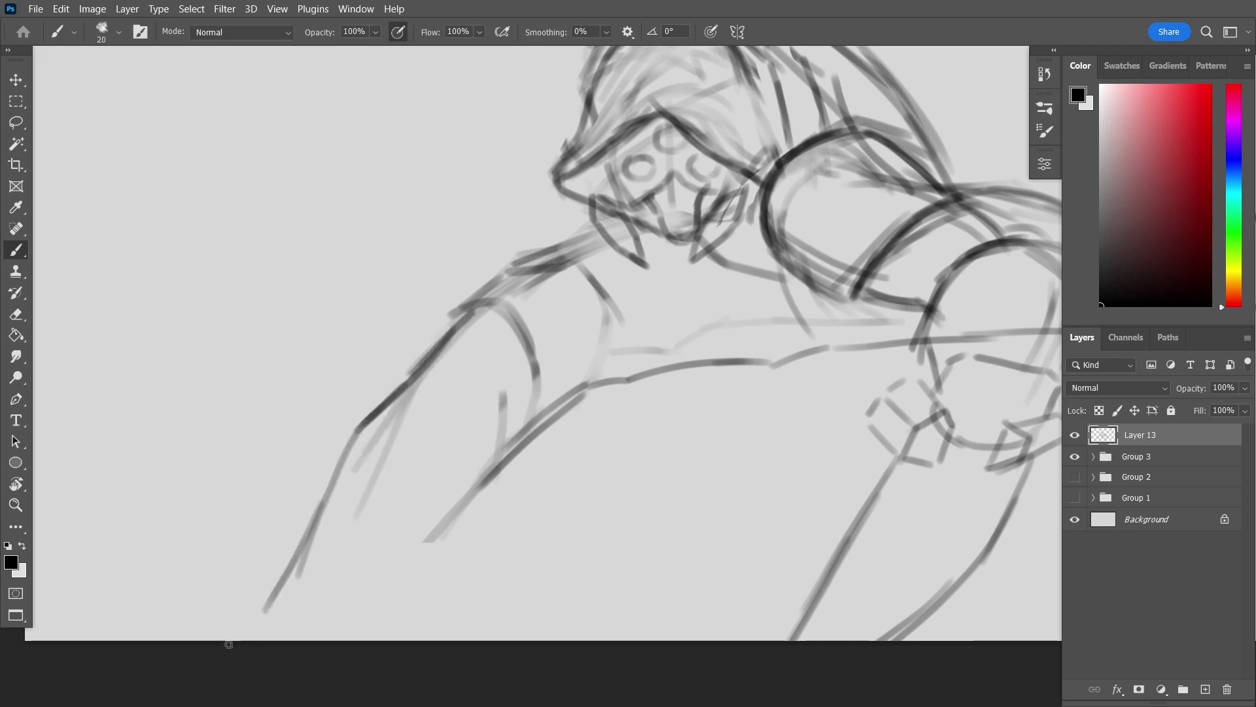
pyautogui.moveTo(353, 618)
pyautogui.mouseDown()
pyautogui.moveTo(501, 410)
pyautogui.moveTo(505, 458)
pyautogui.mouseUp()
pyautogui.moveTo(516, 394); pyautogui.dragTo(481, 491)
pyautogui.hotkey('ctrl', 'z')
pyautogui.scroll(-4, 318, 489)
pyautogui.hscroll(-4, 318, 490)
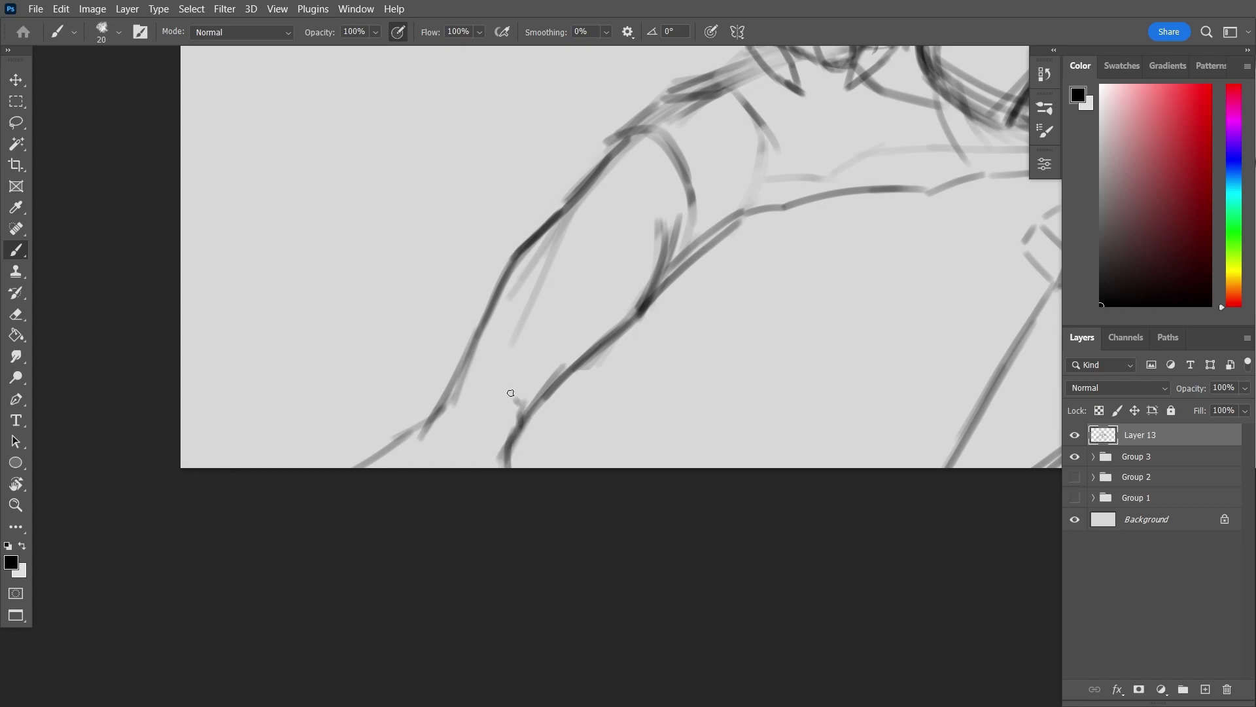
pyautogui.hscroll(-3, 520, 406)
pyautogui.scroll(-1, 521, 405)
# Replace the curved contour across the reaching arm's upper section with a rounder one closer to the chest
pyautogui.scroll(5, 584, 373)
pyautogui.hscroll(4, 584, 373)
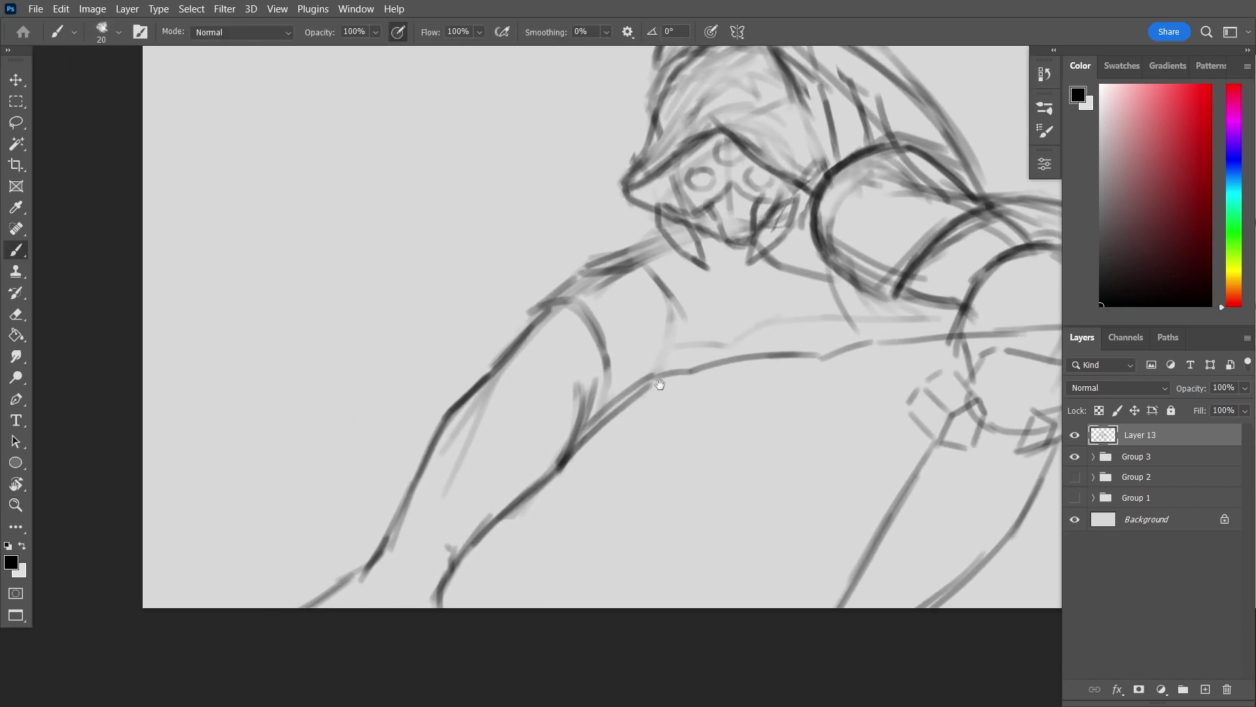
pyautogui.hscroll(3, 672, 384)
pyautogui.scroll(1, 671, 384)
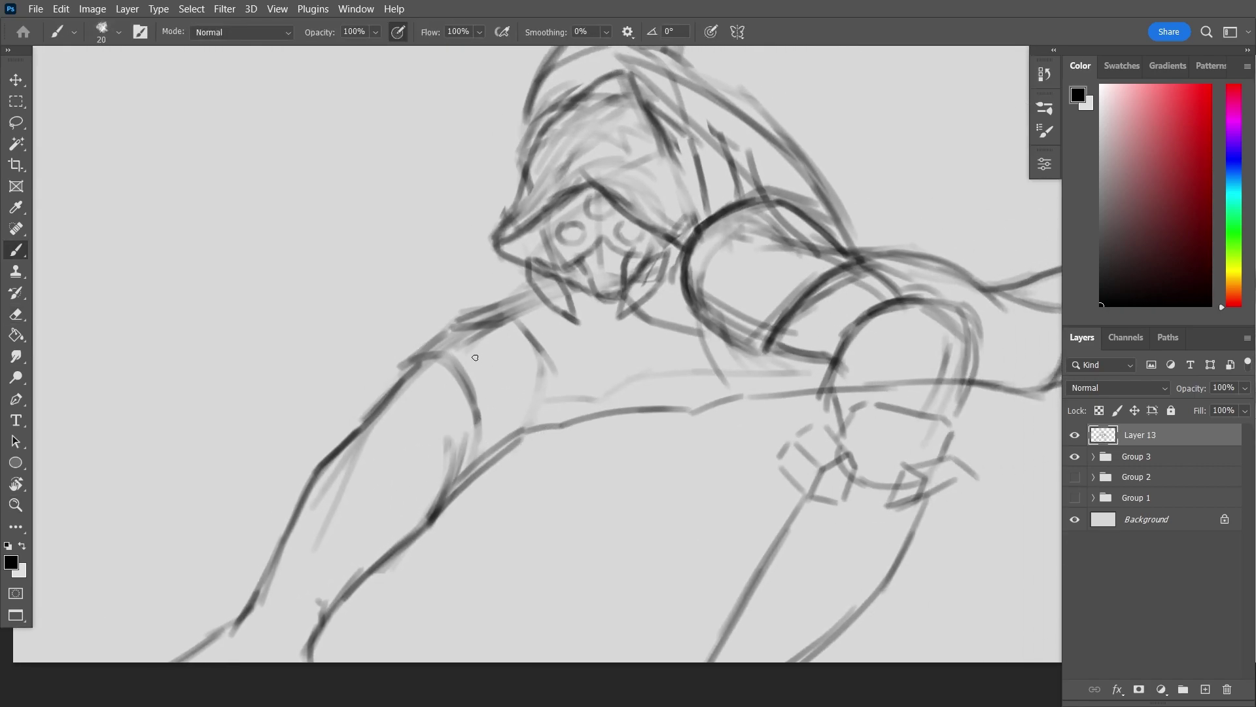
pyautogui.hotkey('ctrl', 'z')
pyautogui.moveTo(498, 430); pyautogui.dragTo(495, 391)
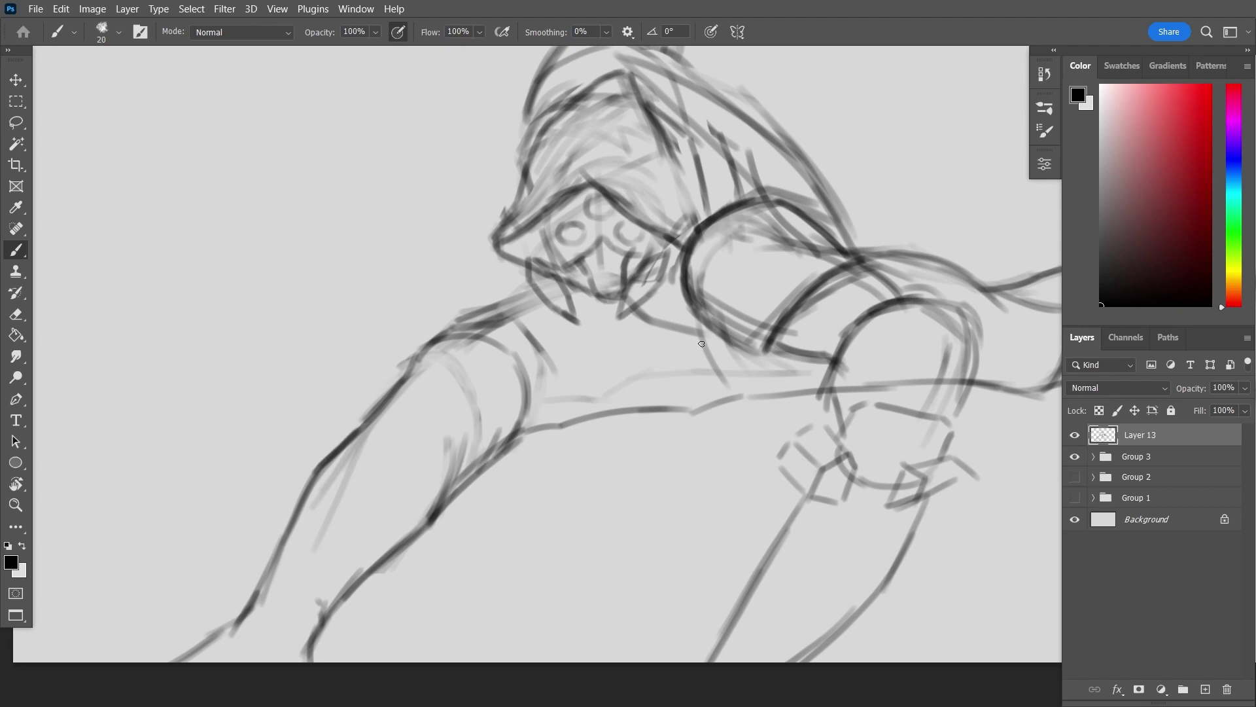
# Erase the messy lower lines of the rounded shoulder form and redraw its contour tapering to a point
pyautogui.press('z')
pyautogui.moveTo(715, 309)
pyautogui.mouseDown()
pyautogui.moveTo(739, 308)
pyautogui.moveTo(606, 337)
pyautogui.mouseUp()
pyautogui.press('e')
pyautogui.moveTo(523, 331)
pyautogui.mouseDown()
pyautogui.moveTo(516, 402)
pyautogui.moveTo(586, 292)
pyautogui.mouseUp()
pyautogui.press('b')
pyautogui.moveTo(481, 297)
pyautogui.mouseDown()
pyautogui.moveTo(589, 449)
pyautogui.moveTo(663, 331)
pyautogui.moveTo(726, 288)
pyautogui.mouseUp()
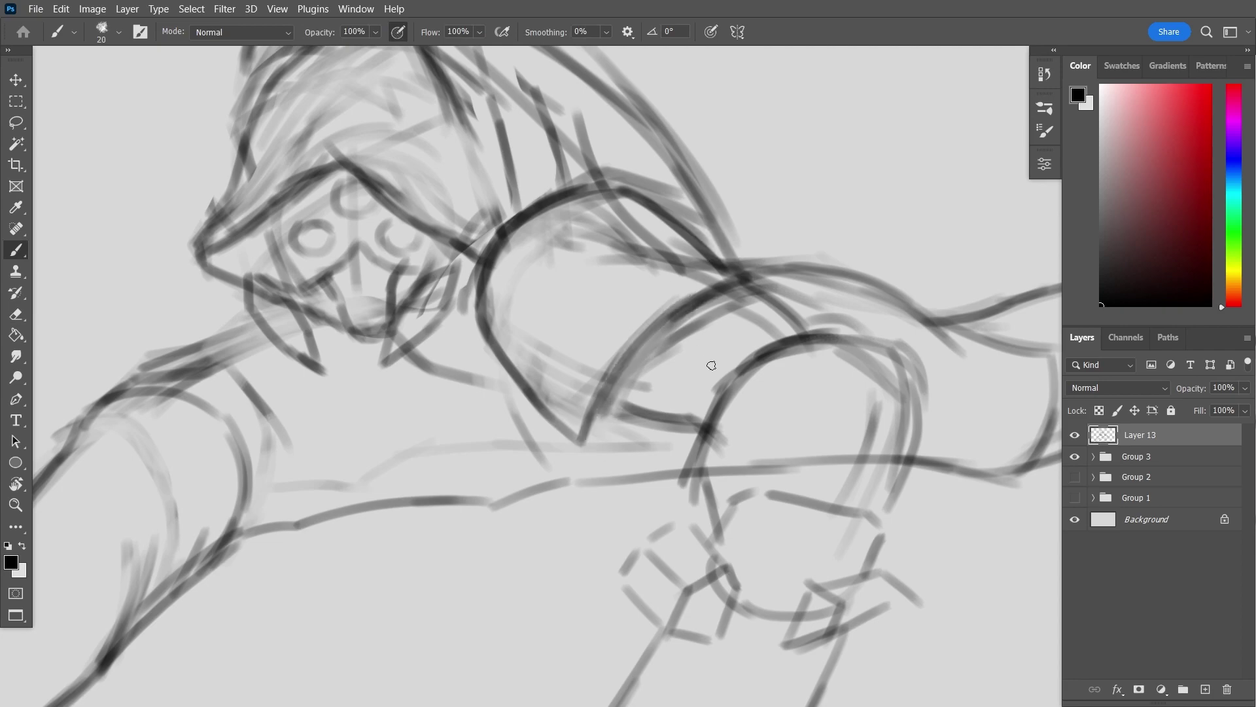
# Select the arched limb with its blocks and lower section, scale it to 112.05%, and move it slightly downward
pyautogui.press('z')
pyautogui.moveTo(719, 357); pyautogui.dragTo(654, 376)
pyautogui.press('l')
pyautogui.moveTo(755, 491); pyautogui.dragTo(544, 524)
pyautogui.hotkey('ctrl', 't')
pyautogui.moveTo(773, 278); pyautogui.dragTo(761, 298)
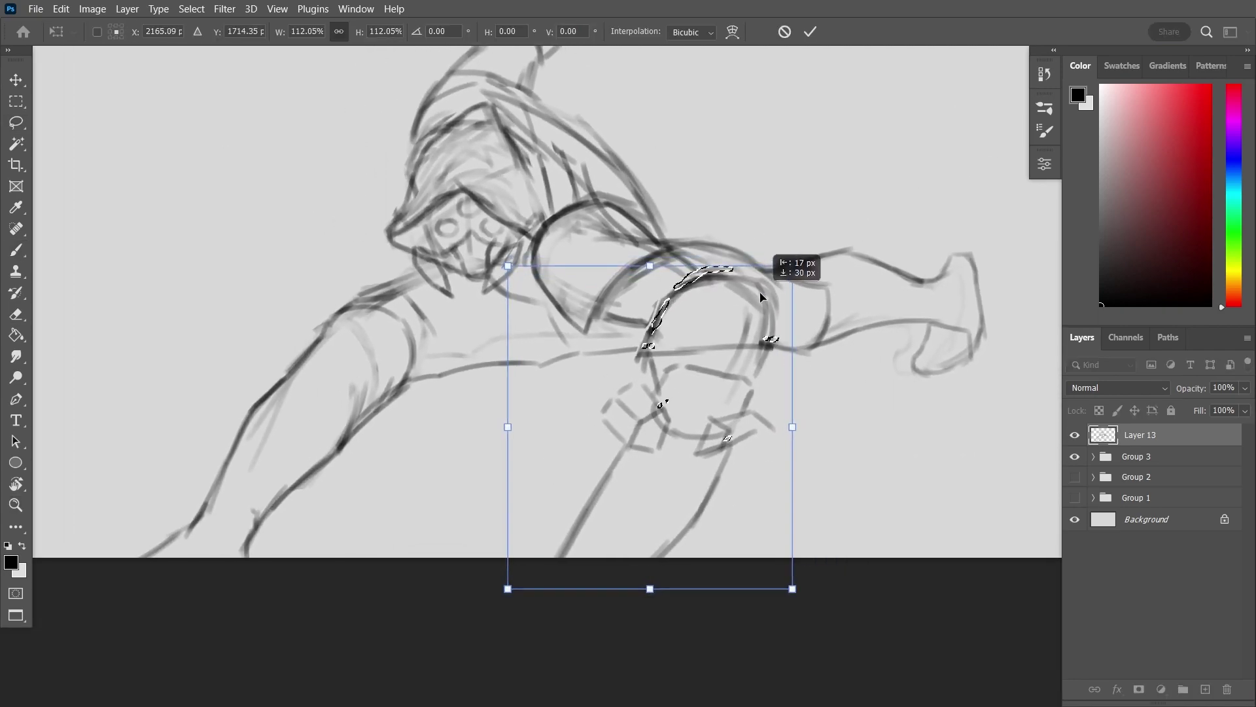
pyautogui.press('Return')
# Reconnect the enlarged arched limb to the body and darken its side outlines down to the rounded block
pyautogui.scroll(3, 718, 370)
pyautogui.press('b')
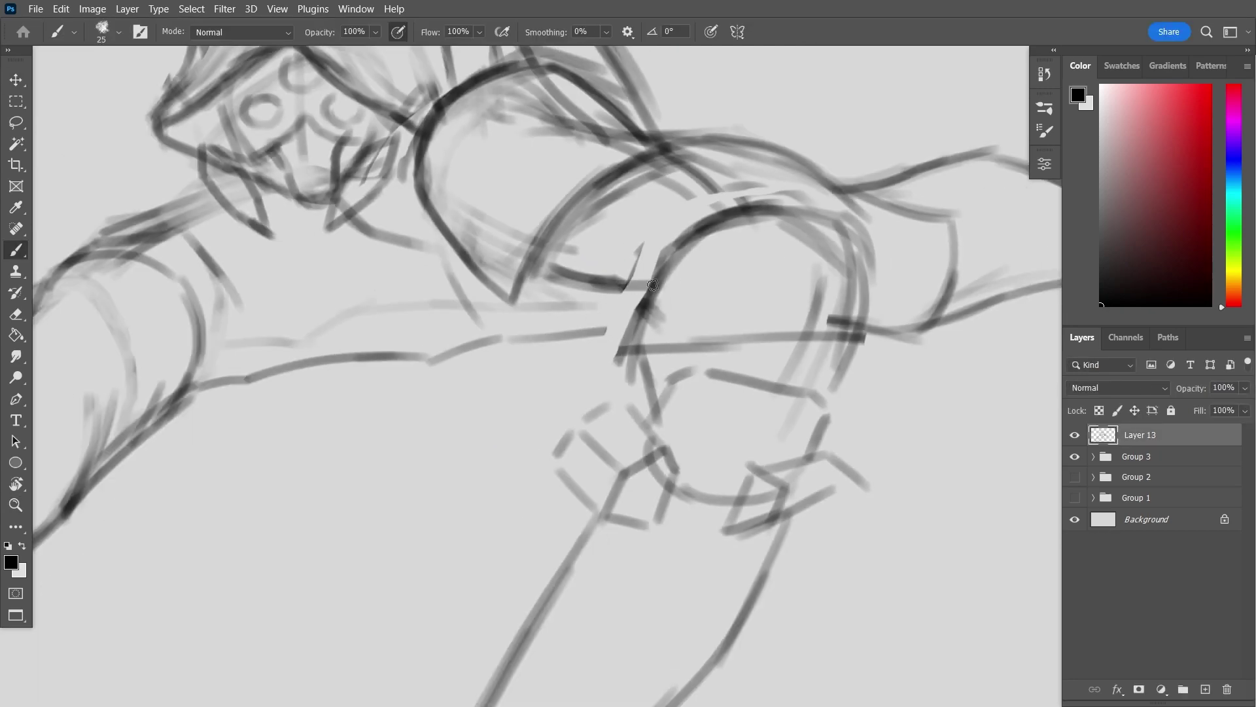
pyautogui.scroll(-1, 733, 248)
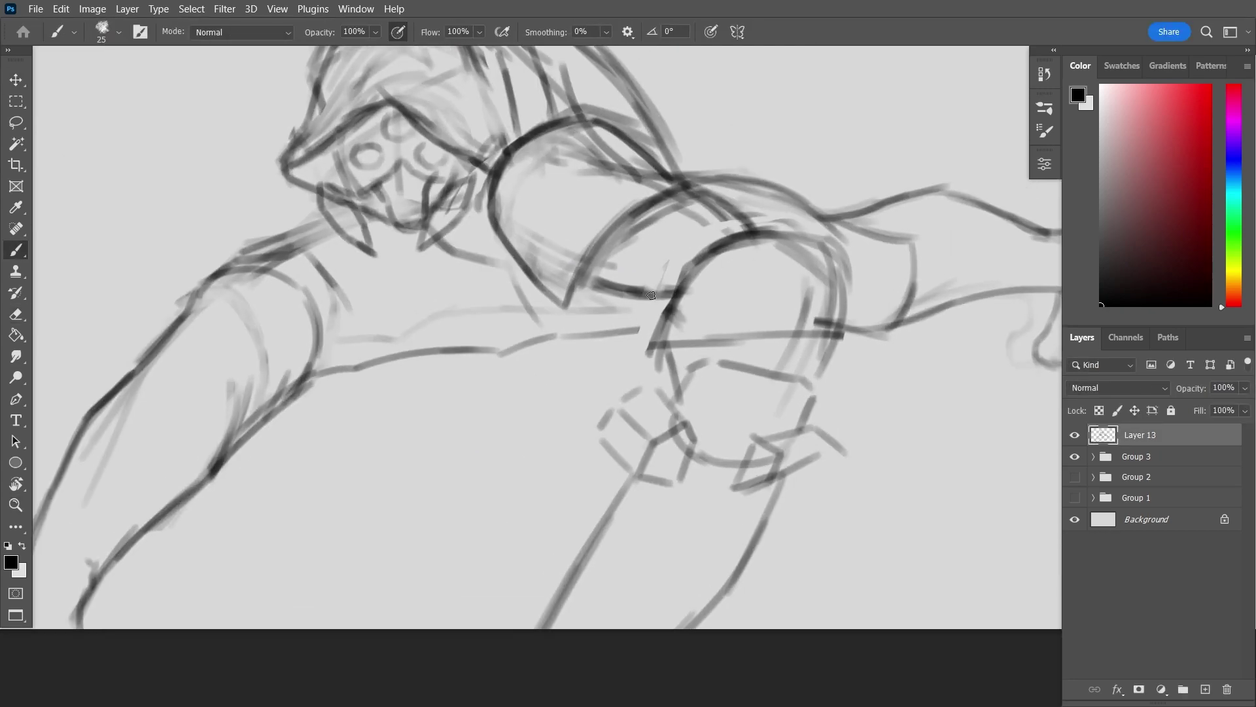
pyautogui.moveTo(667, 387)
pyautogui.mouseDown()
pyautogui.moveTo(695, 272)
pyautogui.moveTo(812, 243)
pyautogui.mouseUp()
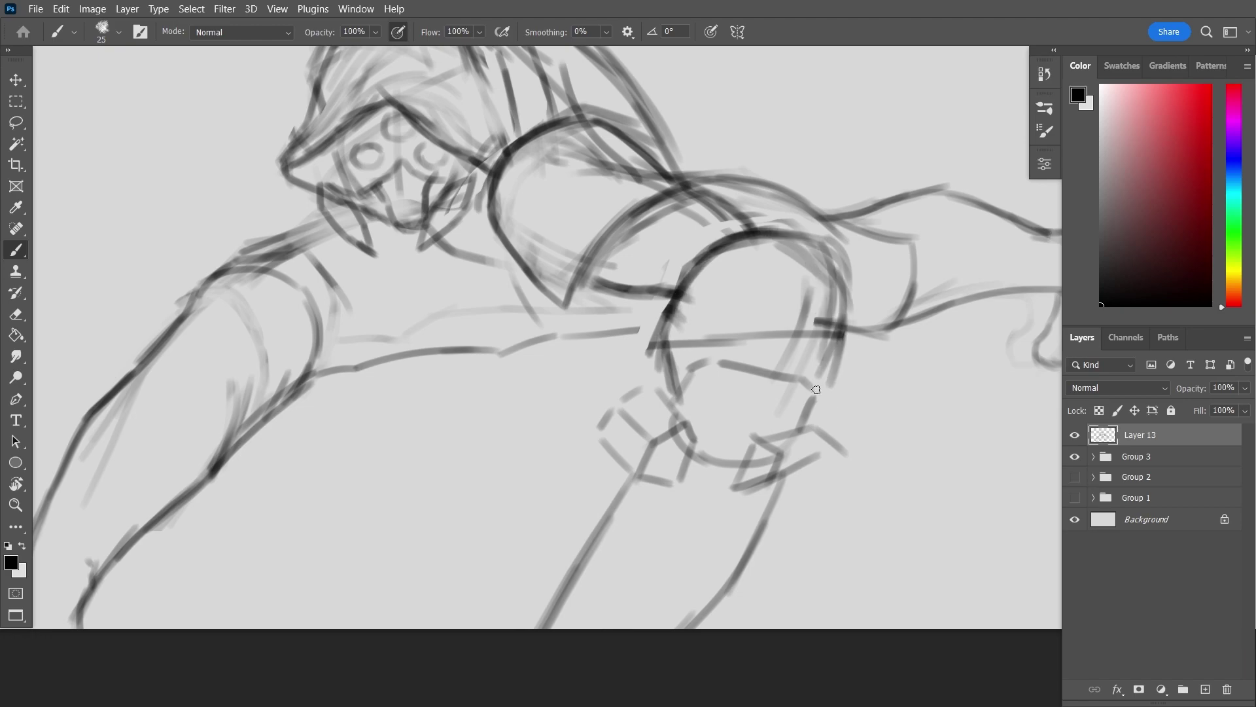
pyautogui.scroll(-2, 837, 357)
pyautogui.scroll(3, 637, 301)
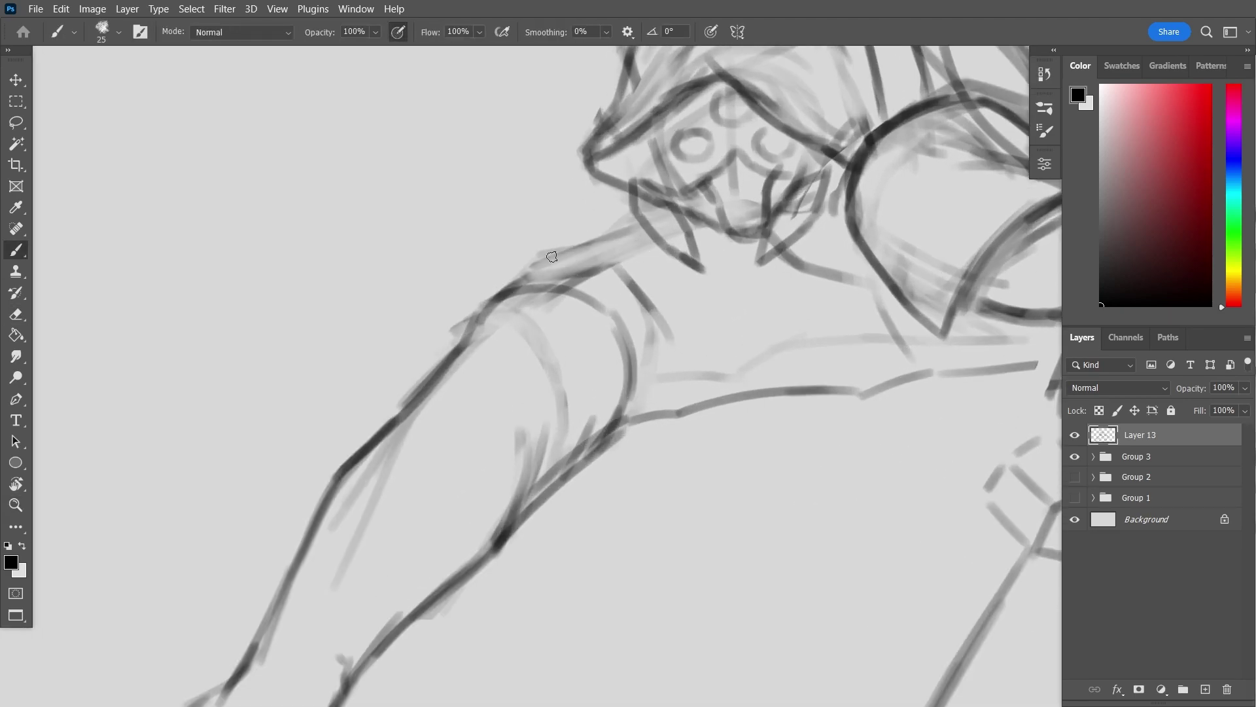
# Select the reaching arm's forearm and shoulder end, move it slightly outward from the body, and adjust its lower corner by free transform
pyautogui.scroll(-2, 484, 285)
pyautogui.scroll(1, 484, 285)
pyautogui.scroll(-2, 484, 285)
pyautogui.press('l')
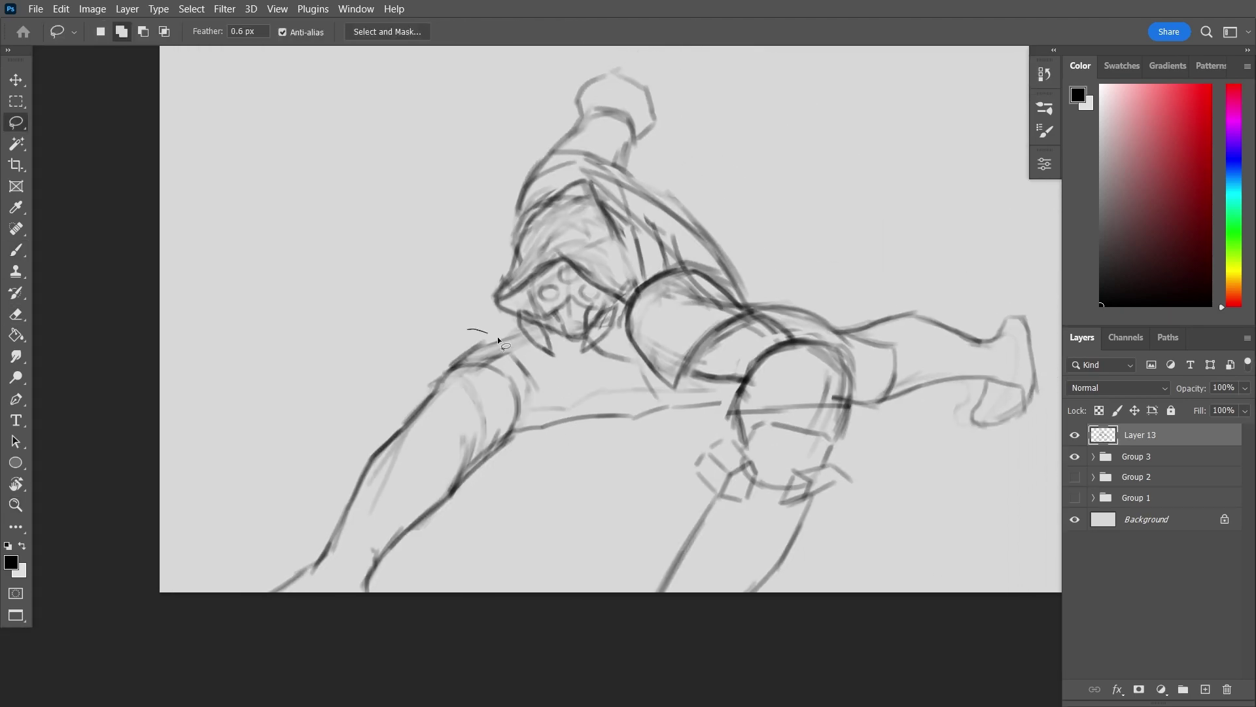
pyautogui.moveTo(476, 331); pyautogui.dragTo(481, 337)
pyautogui.hotkey('ctrl', 't')
pyautogui.moveTo(459, 426); pyautogui.dragTo(432, 366)
pyautogui.moveTo(249, 596); pyautogui.dragTo(256, 588)
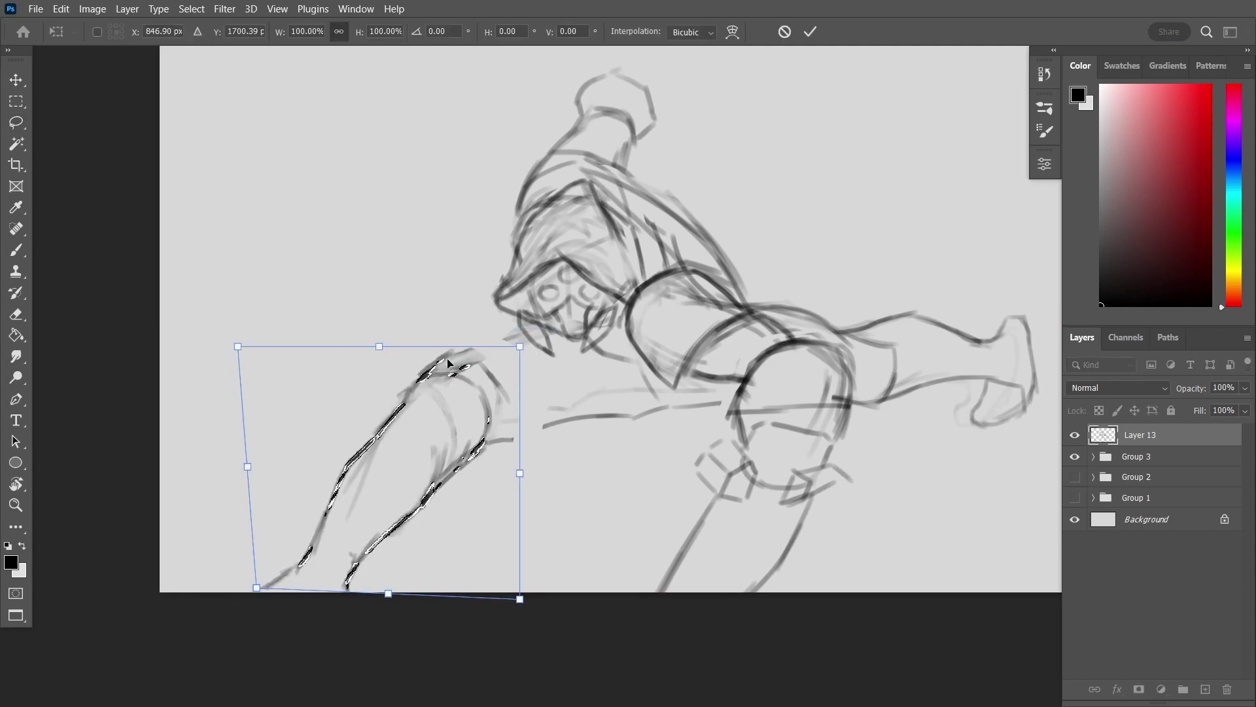
pyautogui.press('Return')
# Reconnect the moved arm to the head and chest with upper and lower contours, and add a curved cross-contour on its upper section
pyautogui.press('b')
pyautogui.scroll(1, 556, 379)
pyautogui.press('ctrl')
pyautogui.moveTo(432, 336)
pyautogui.mouseDown()
pyautogui.moveTo(419, 343)
pyautogui.moveTo(530, 309)
pyautogui.mouseUp()
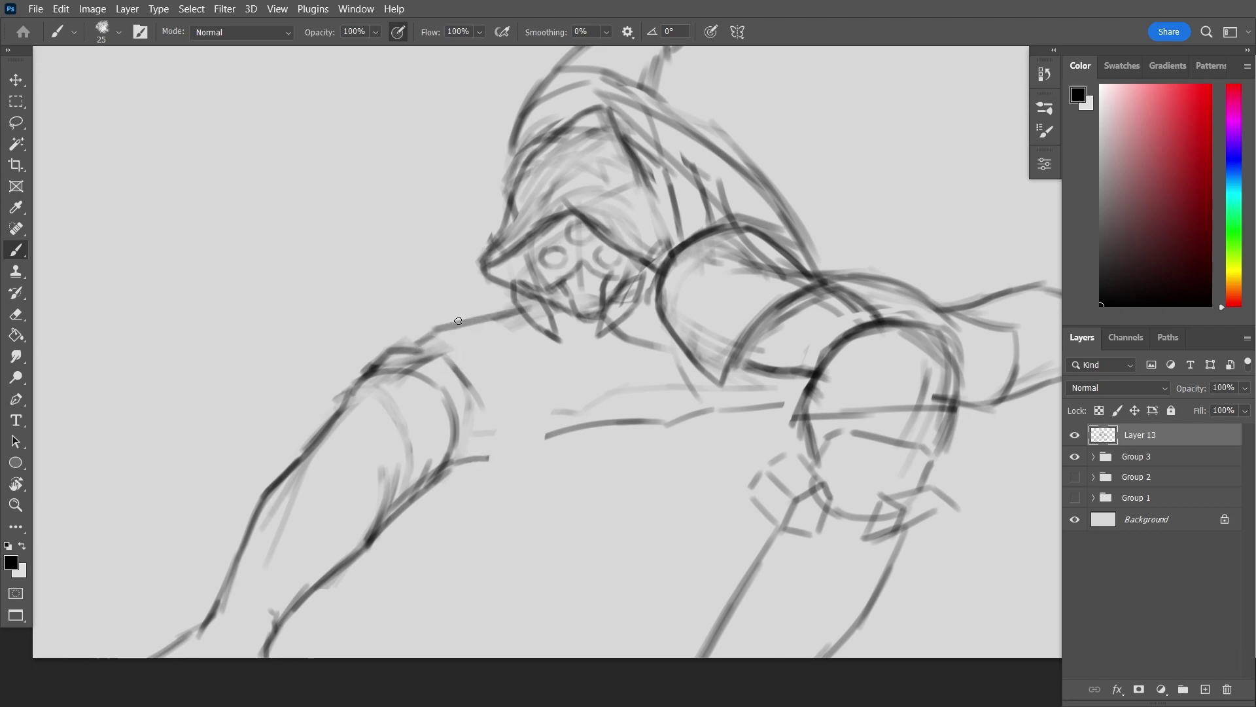
pyautogui.moveTo(517, 440)
pyautogui.mouseDown()
pyautogui.moveTo(654, 418)
pyautogui.moveTo(496, 342)
pyautogui.moveTo(541, 360)
pyautogui.mouseUp()
pyautogui.moveTo(424, 348)
pyautogui.mouseDown()
pyautogui.moveTo(583, 339)
pyautogui.moveTo(756, 404)
pyautogui.mouseUp()
pyautogui.press('e')
pyautogui.press('b')
pyautogui.moveTo(636, 446); pyautogui.dragTo(612, 568)
pyautogui.moveTo(664, 422)
pyautogui.mouseDown()
pyautogui.moveTo(620, 515)
pyautogui.moveTo(664, 479)
pyautogui.mouseUp()
pyautogui.press('e')
pyautogui.press('b')
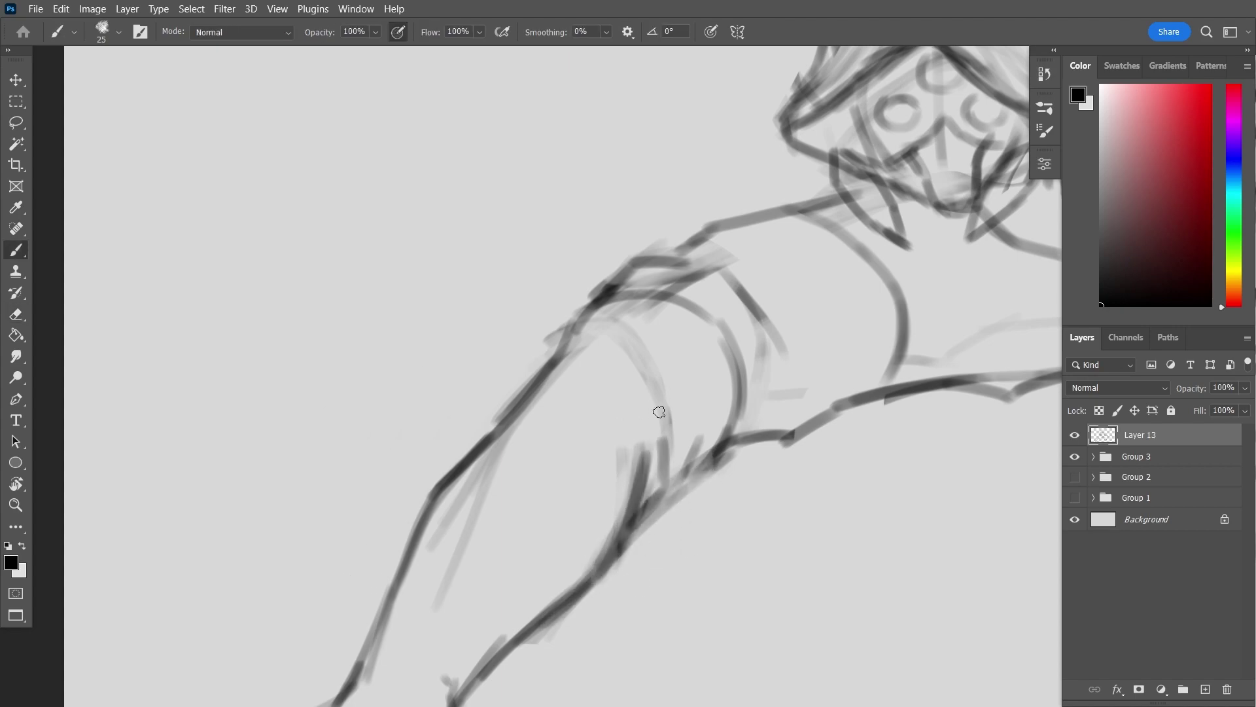
# Darken the rounded elbow arc on the reaching arm and double the curved band near the chest
pyautogui.moveTo(719, 370); pyautogui.dragTo(661, 351)
pyautogui.scroll(-4, 693, 393)
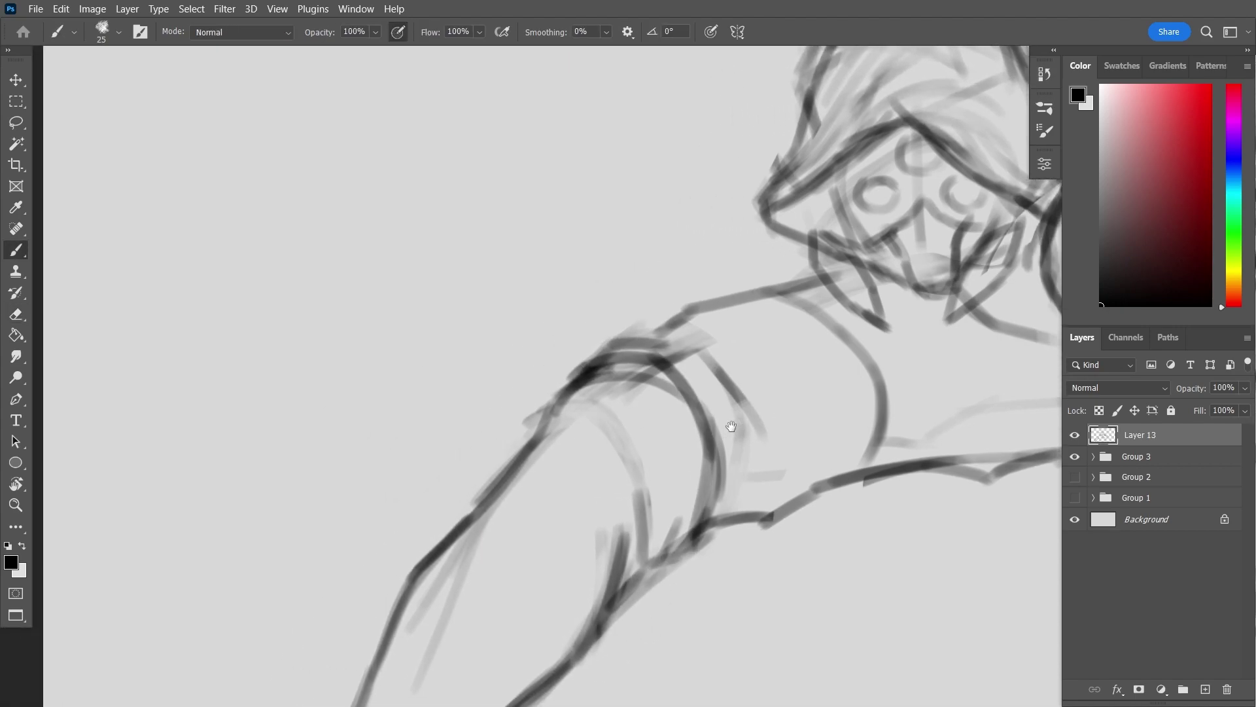
pyautogui.press('z')
pyautogui.click(596, 370)
pyautogui.press('b')
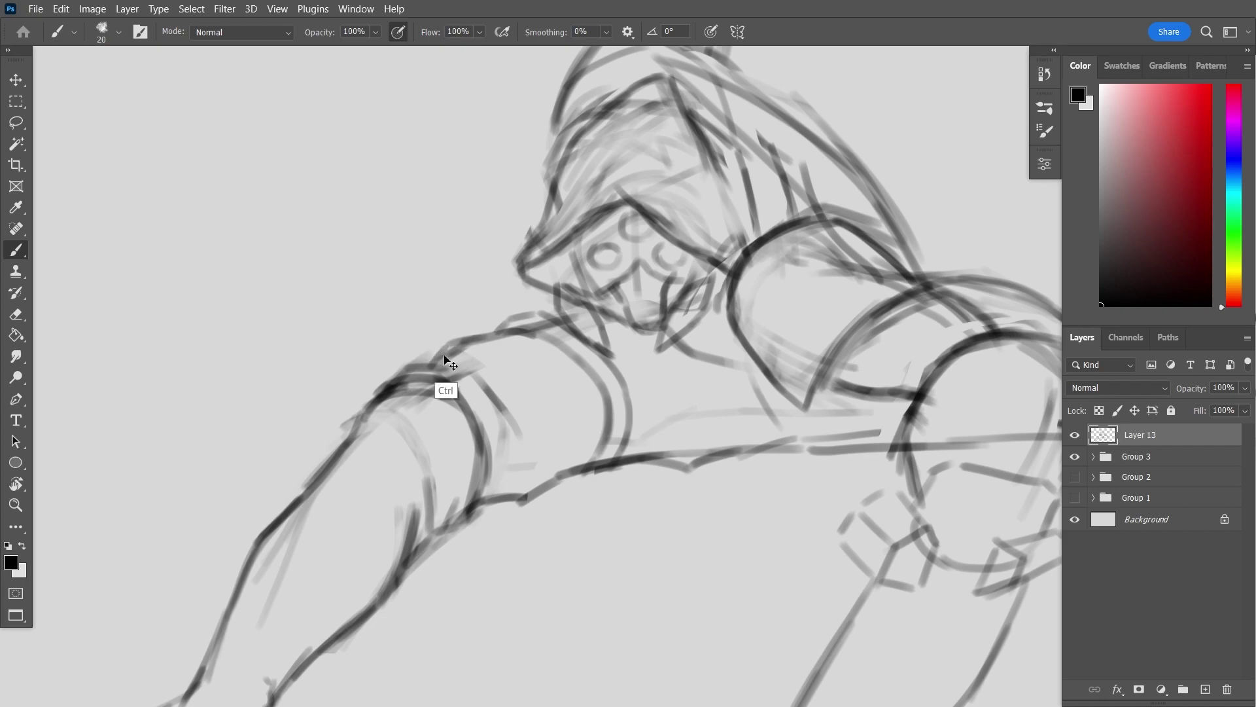
# Select the arched limb's blocks and lower section and delete them
pyautogui.press('z')
pyautogui.scroll(-5, 589, 393)
pyautogui.scroll(5, 648, 409)
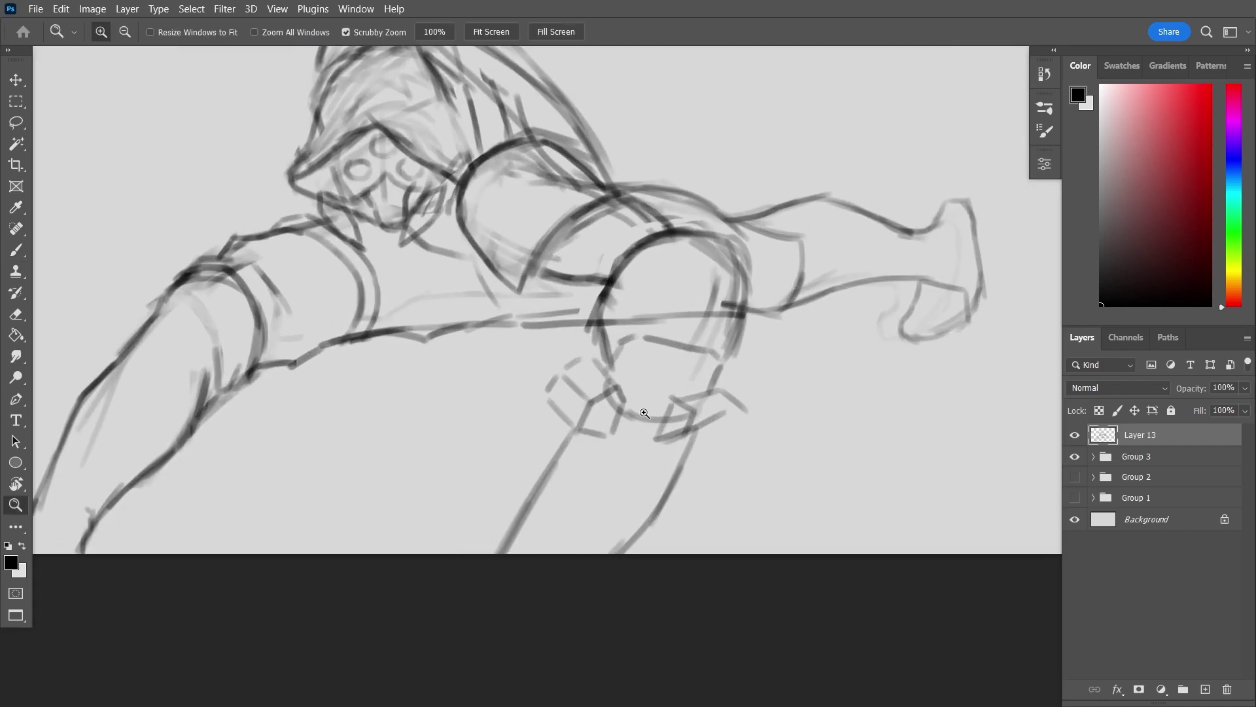
pyautogui.press('b')
pyautogui.press('l')
pyautogui.moveTo(606, 337); pyautogui.dragTo(649, 301)
pyautogui.press('Delete')
pyautogui.hotkey('ctrl', 'd')
pyautogui.press('z')
pyautogui.scroll(-5, 615, 426)
pyautogui.scroll(5, 615, 426)
pyautogui.press('b')
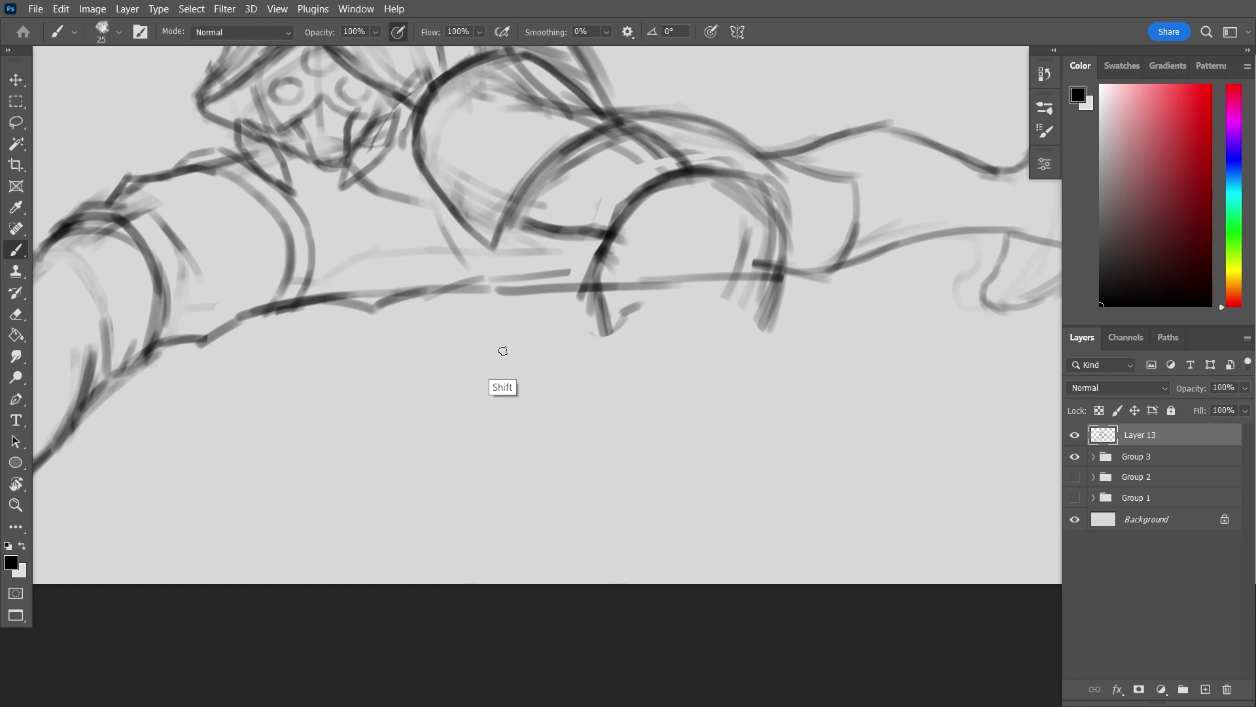
# Undo the stray stroke on the empty background and the deletion of the arched limb's lower section
pyautogui.scroll(-5, 505, 353)
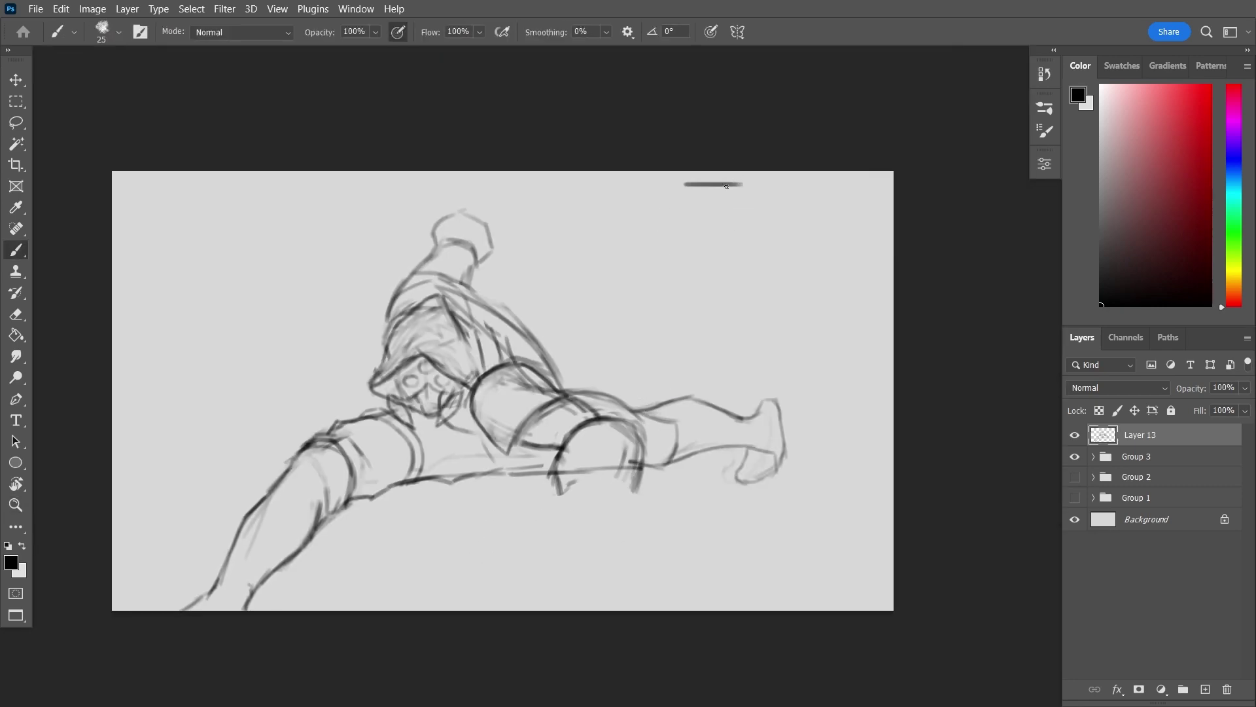
pyautogui.moveTo(752, 241)
pyautogui.mouseDown()
pyautogui.moveTo(688, 402)
pyautogui.moveTo(645, 368)
pyautogui.moveTo(589, 366)
pyautogui.moveTo(608, 260)
pyautogui.moveTo(562, 274)
pyautogui.moveTo(647, 303)
pyautogui.mouseUp()
pyautogui.hotkey('ctrl', 'z')
pyautogui.hotkey('ctrl', 'z')
pyautogui.hotkey('ctrl', 'z')
# Sketch a second segment beyond the raised arm's rounded end, then select the end segments and reshape them with a free transform
pyautogui.press('z')
pyautogui.click(416, 467)
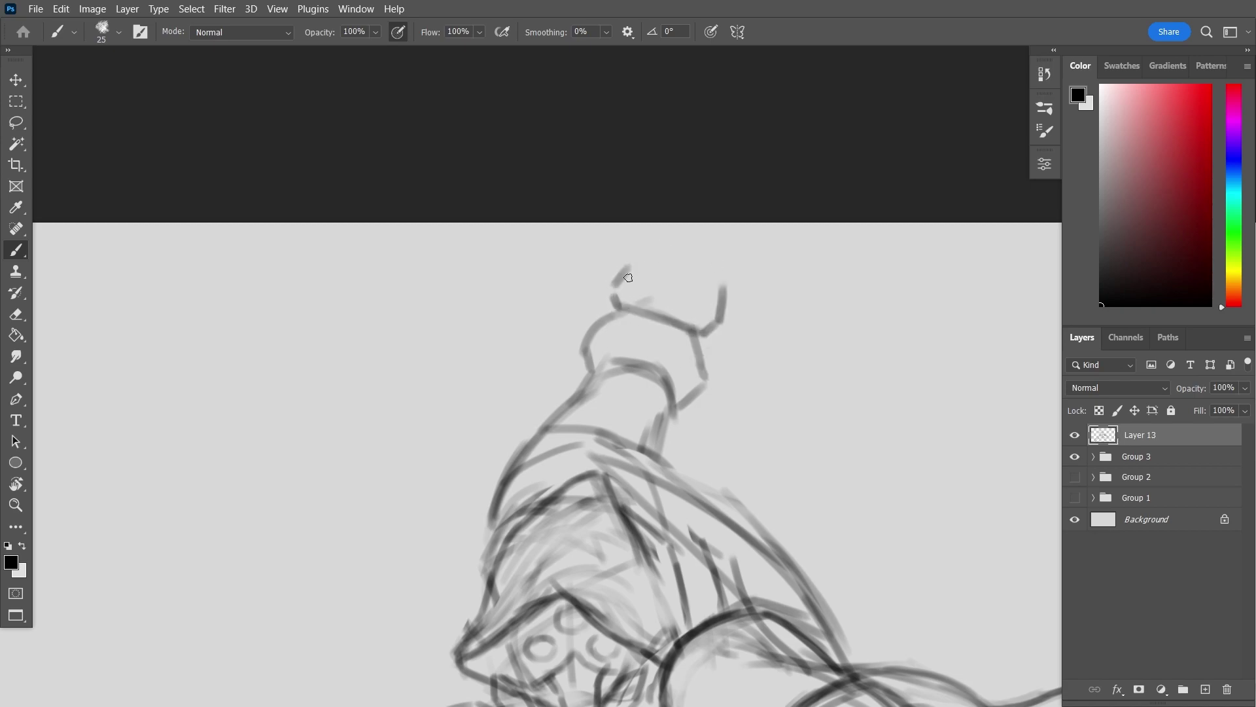
pyautogui.moveTo(627, 259)
pyautogui.mouseDown()
pyautogui.moveTo(718, 269)
pyautogui.moveTo(630, 327)
pyautogui.moveTo(654, 331)
pyautogui.moveTo(661, 229)
pyautogui.moveTo(586, 313)
pyautogui.mouseUp()
pyautogui.press('l')
pyautogui.hotkey('ctrl', 't')
pyautogui.moveTo(583, 185)
pyautogui.mouseDown()
pyautogui.moveTo(576, 211)
pyautogui.moveTo(639, 202)
pyautogui.moveTo(628, 210)
pyautogui.mouseUp()
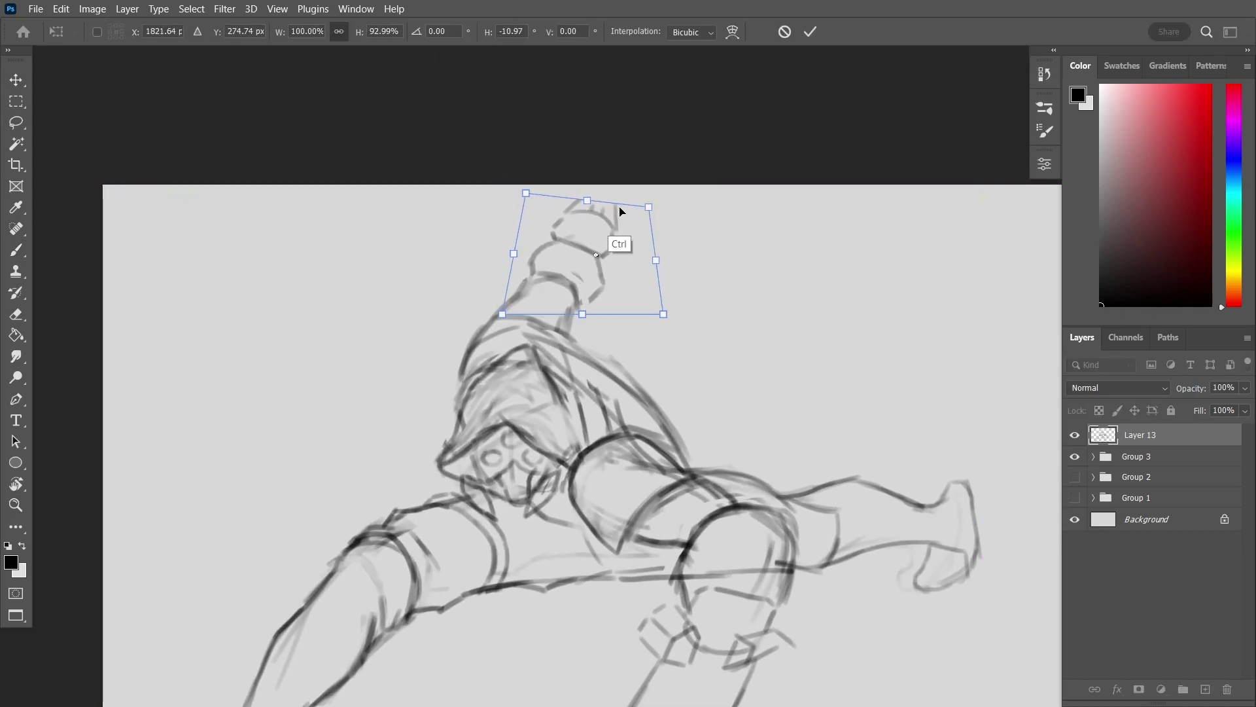
pyautogui.rightClick(583, 250)
pyautogui.press('Escape')
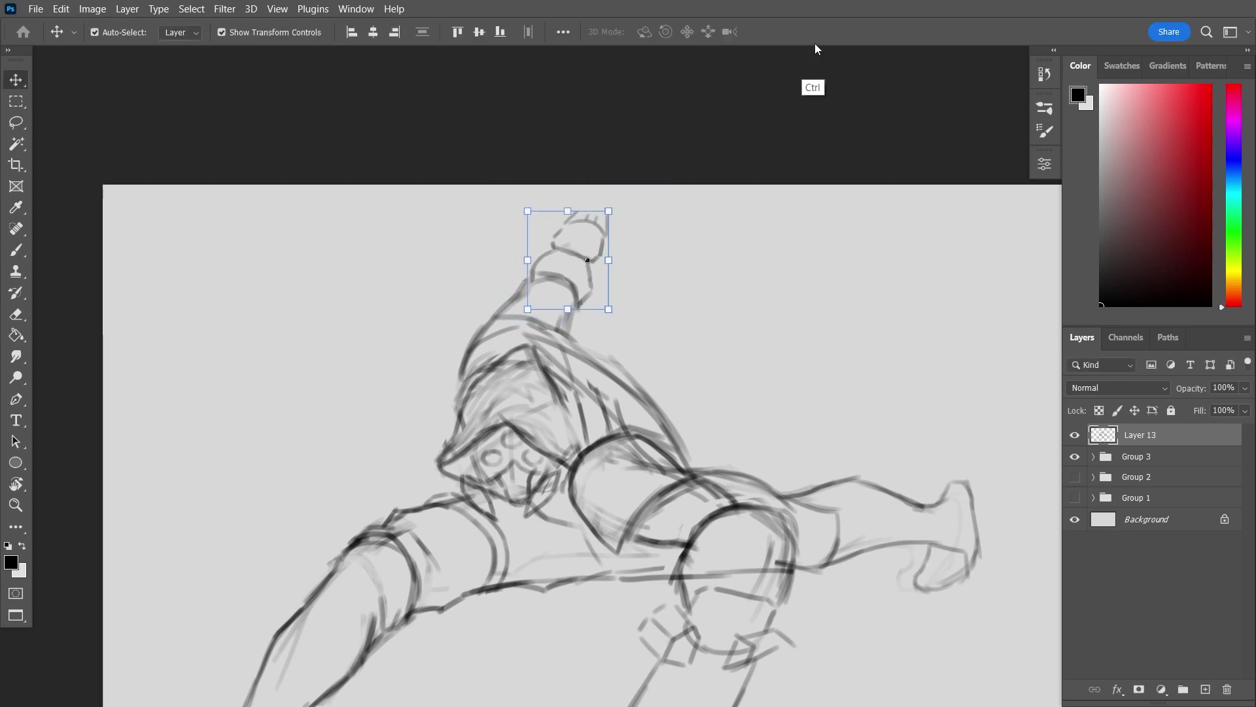
pyautogui.click(811, 32)
# Extend the raised arm with a curved base and two converging straight sides running up to the canvas edge, using a size 20 brush
pyautogui.scroll(-5, 667, 225)
pyautogui.press('b')
pyautogui.scroll(3, 593, 294)
pyautogui.hotkey('ctrl', 'z')
pyautogui.press('[')
pyautogui.scroll(-3, 502, 373)
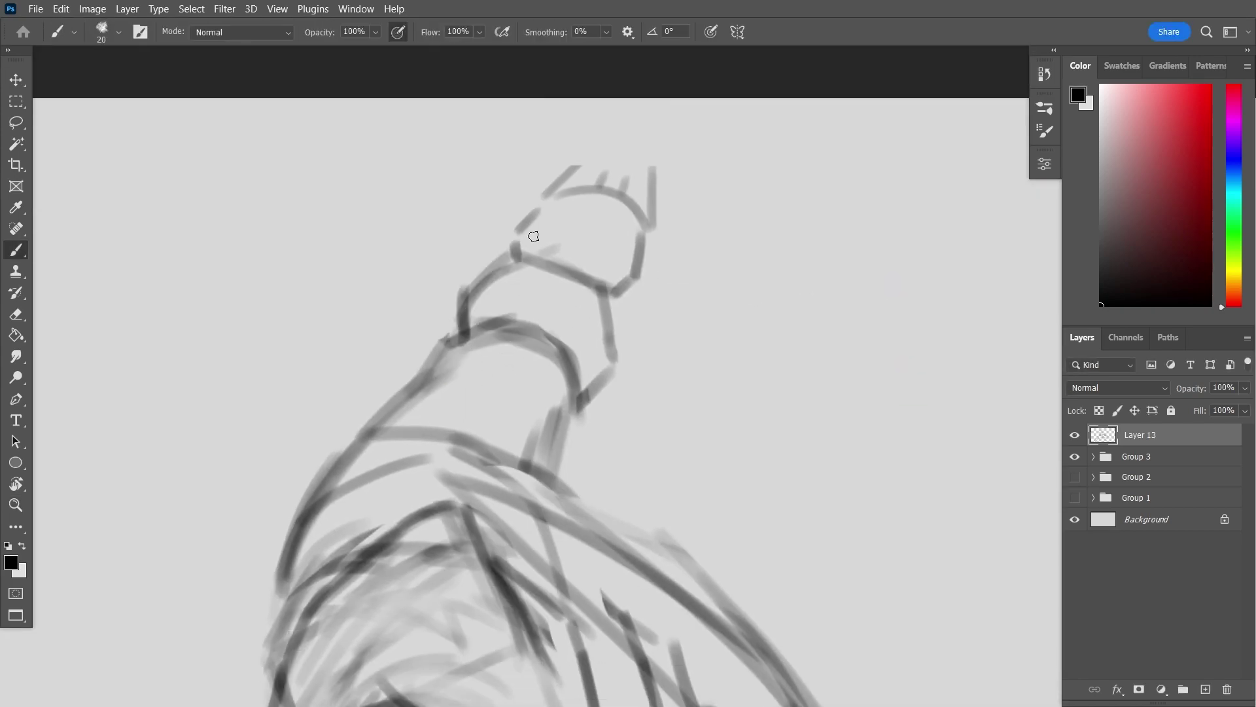
pyautogui.moveTo(559, 191); pyautogui.dragTo(657, 234)
pyautogui.moveTo(659, 98); pyautogui.dragTo(659, 182)
pyautogui.hotkey('ctrl', 'z')
pyautogui.hotkey('ctrl', 'z')
pyautogui.moveTo(654, 236); pyautogui.dragTo(677, 101)
pyautogui.moveTo(530, 200)
pyautogui.mouseDown()
pyautogui.moveTo(599, 124)
pyautogui.moveTo(575, 247)
pyautogui.moveTo(656, 190)
pyautogui.mouseUp()
# Darken the curved base of the raised arm's tapering end and redraw its two long side lines
pyautogui.press('z')
pyautogui.click(555, 300)
pyautogui.press('b')
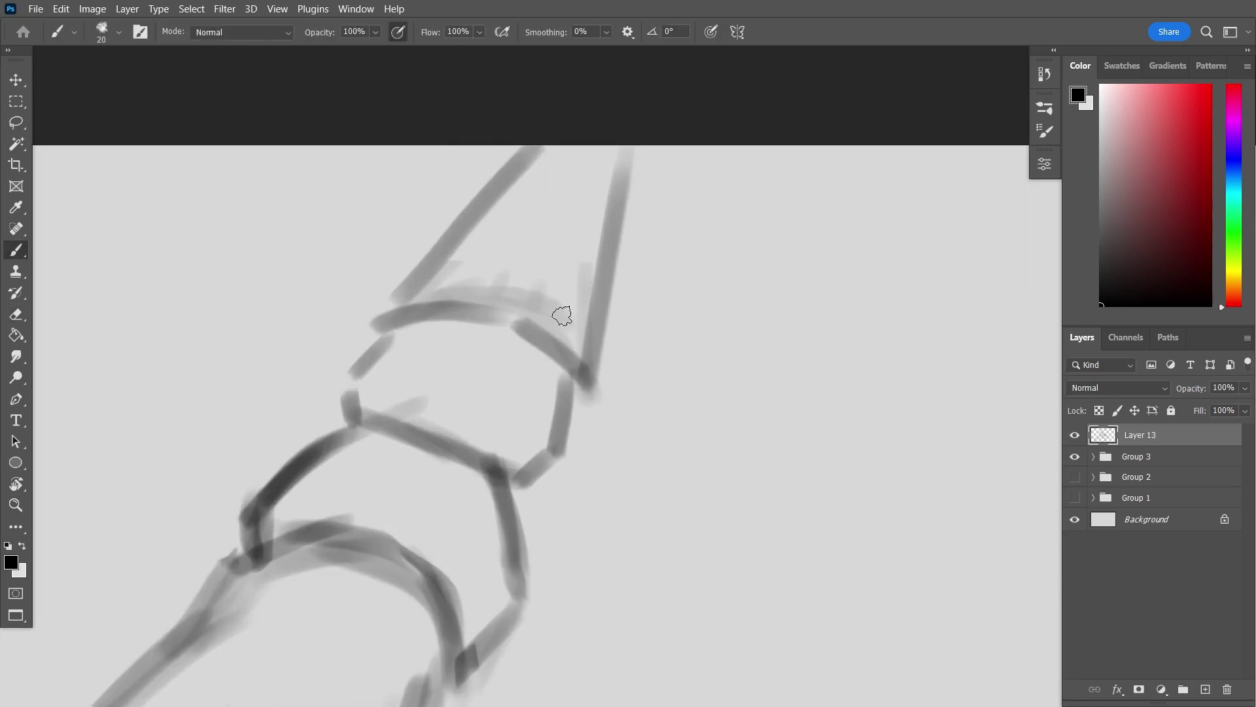
pyautogui.moveTo(517, 325); pyautogui.dragTo(574, 365)
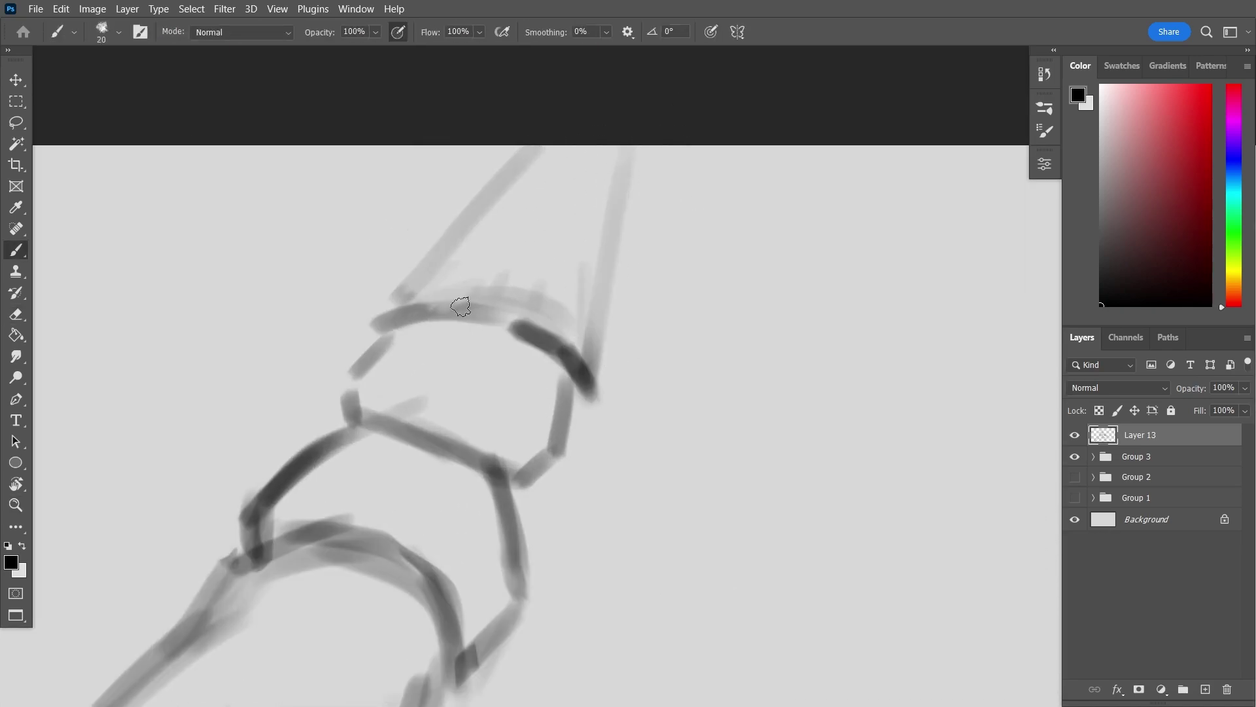
pyautogui.hotkey('ctrl', 'shift', 'z')
pyautogui.hotkey('ctrl', 'shift', 'z')
pyautogui.hotkey('ctrl', 'shift', 'z')
pyautogui.hotkey('ctrl', 'z')
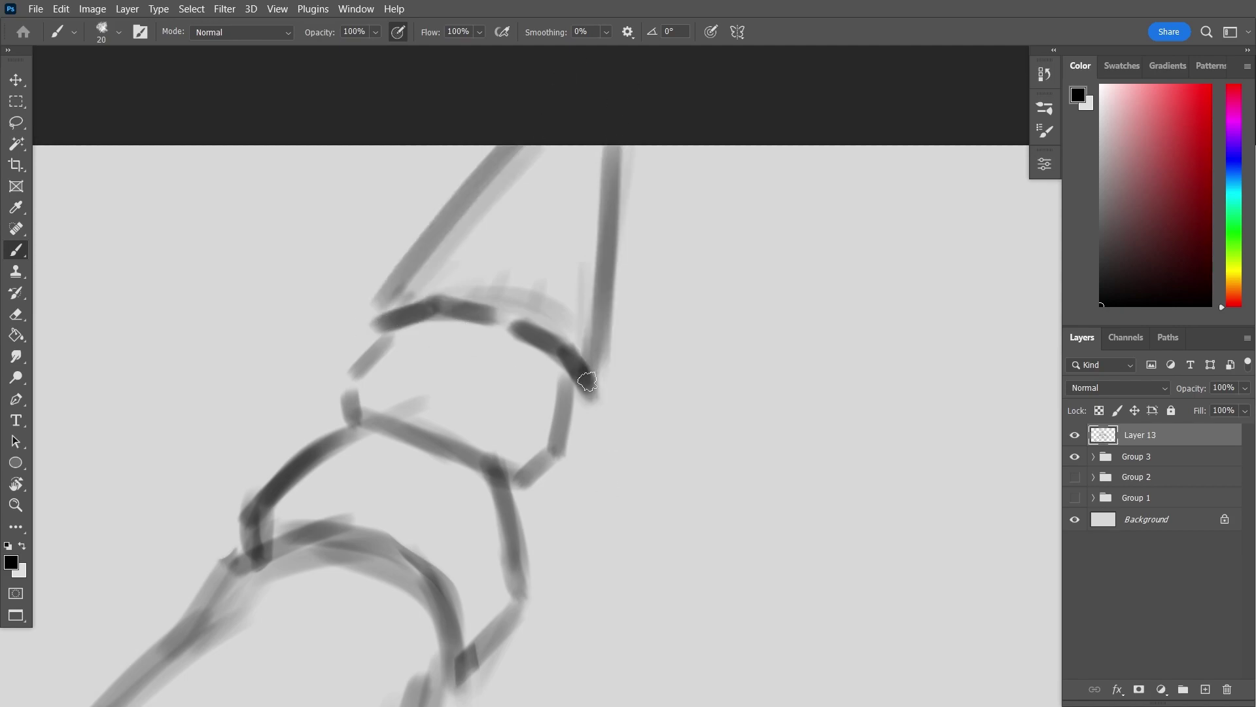
pyautogui.hotkey('ctrl', 'shift', 'z')
pyautogui.hotkey('ctrl', 'shift', 'z')
# Redraw the mask's three circular eyes with a size 15 brush
pyautogui.hotkey('ctrl', '0')
pyautogui.moveTo(576, 308); pyautogui.dragTo(603, 378)
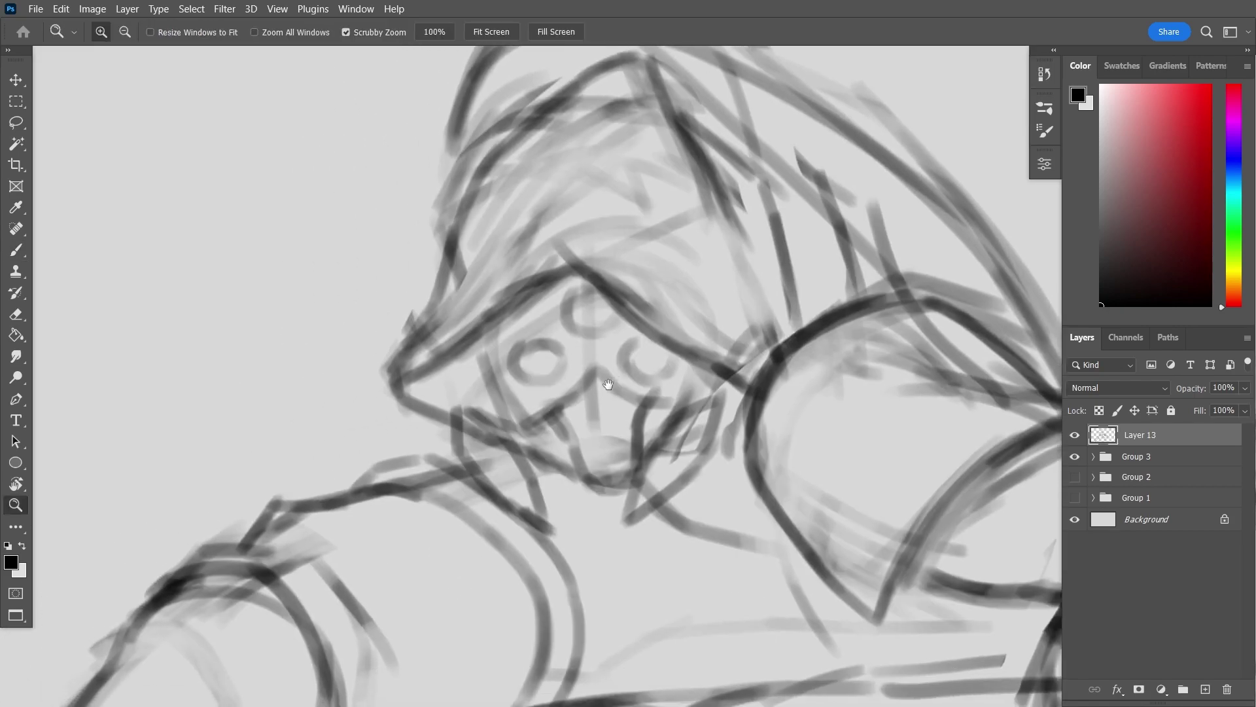
pyautogui.press('[')
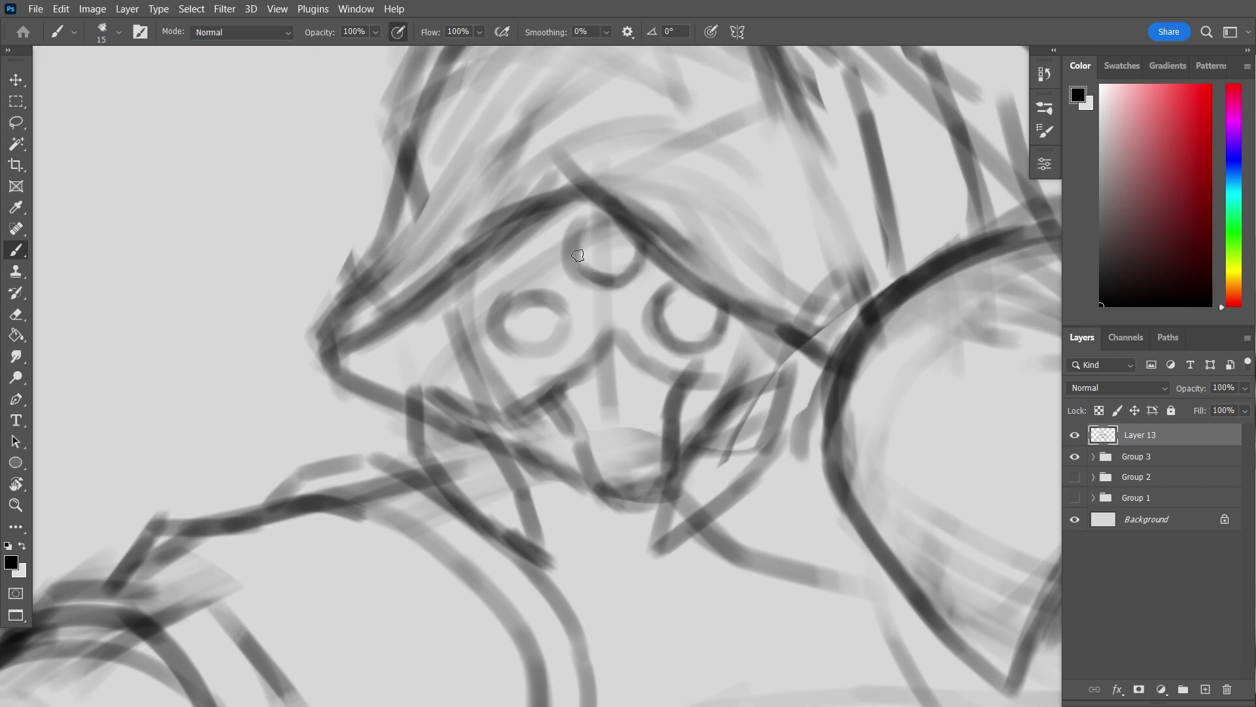
pyautogui.hotkey('ctrl', 'z')
pyautogui.moveTo(696, 338); pyautogui.dragTo(544, 275)
pyautogui.hotkey('ctrl', 'z')
pyautogui.hotkey('ctrl', 'shift', 'z')
pyautogui.moveTo(681, 393)
pyautogui.mouseDown()
pyautogui.moveTo(622, 393)
pyautogui.moveTo(681, 393)
pyautogui.mouseUp()
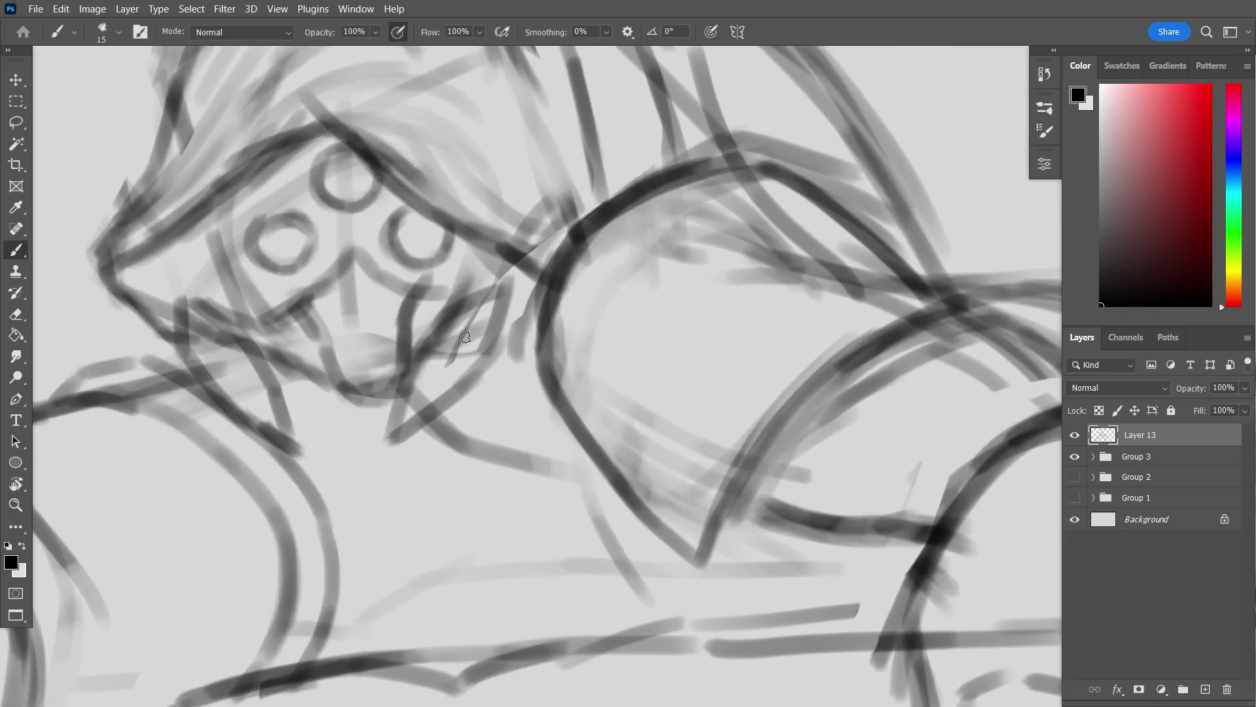
# Strengthen the hood's rear edge with a size 20 brush and erase stray lines between it and the back contour
pyautogui.moveTo(729, 323)
pyautogui.mouseDown()
pyautogui.moveTo(637, 317)
pyautogui.moveTo(542, 401)
pyautogui.mouseUp()
pyautogui.press('b')
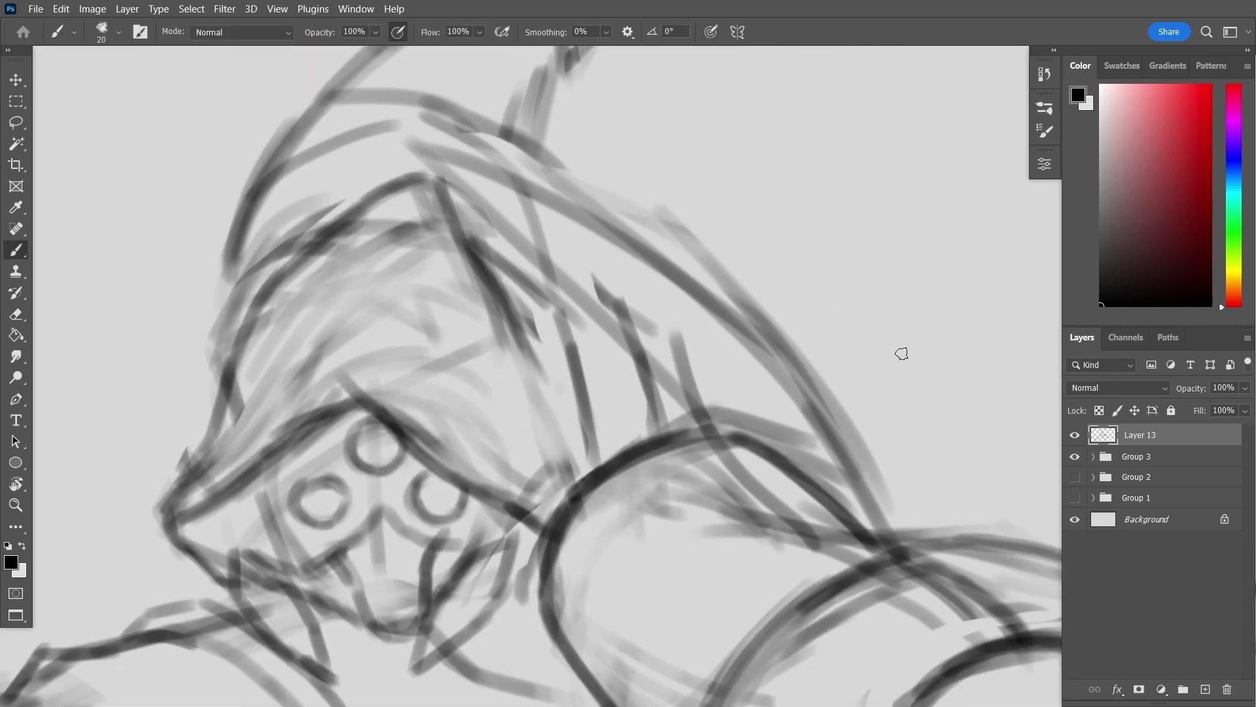
pyautogui.hotkey('ctrl', 'shift', 'z')
pyautogui.hotkey('ctrl', 'shift', 'z')
pyautogui.hotkey('ctrl', 'z')
pyautogui.hotkey('ctrl', 'z')
pyautogui.hotkey('ctrl', 'z')
pyautogui.hotkey('ctrl', 'z')
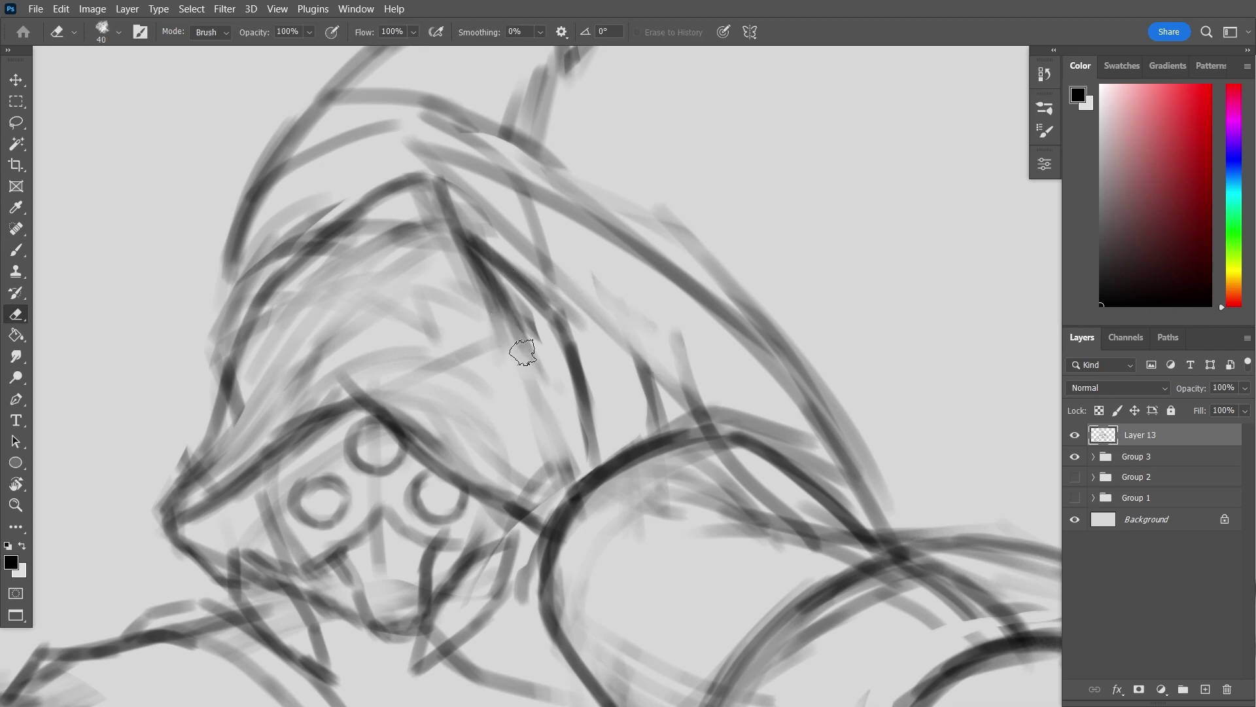
# Draw curved fold bands wrapping across the hood above its brim
pyautogui.moveTo(229, 398)
pyautogui.mouseDown()
pyautogui.moveTo(261, 347)
pyautogui.moveTo(288, 288)
pyautogui.mouseUp()
pyautogui.hotkey('ctrl', 'z')
pyautogui.moveTo(239, 370)
pyautogui.mouseDown()
pyautogui.moveTo(329, 299)
pyautogui.moveTo(458, 353)
pyautogui.moveTo(586, 448)
pyautogui.mouseUp()
pyautogui.moveTo(252, 310)
pyautogui.mouseDown()
pyautogui.moveTo(427, 258)
pyautogui.moveTo(542, 359)
pyautogui.moveTo(458, 359)
pyautogui.mouseUp()
# Add a pair of short curved lines running down the hood to the brim and darken the fold below its peak
pyautogui.press('z')
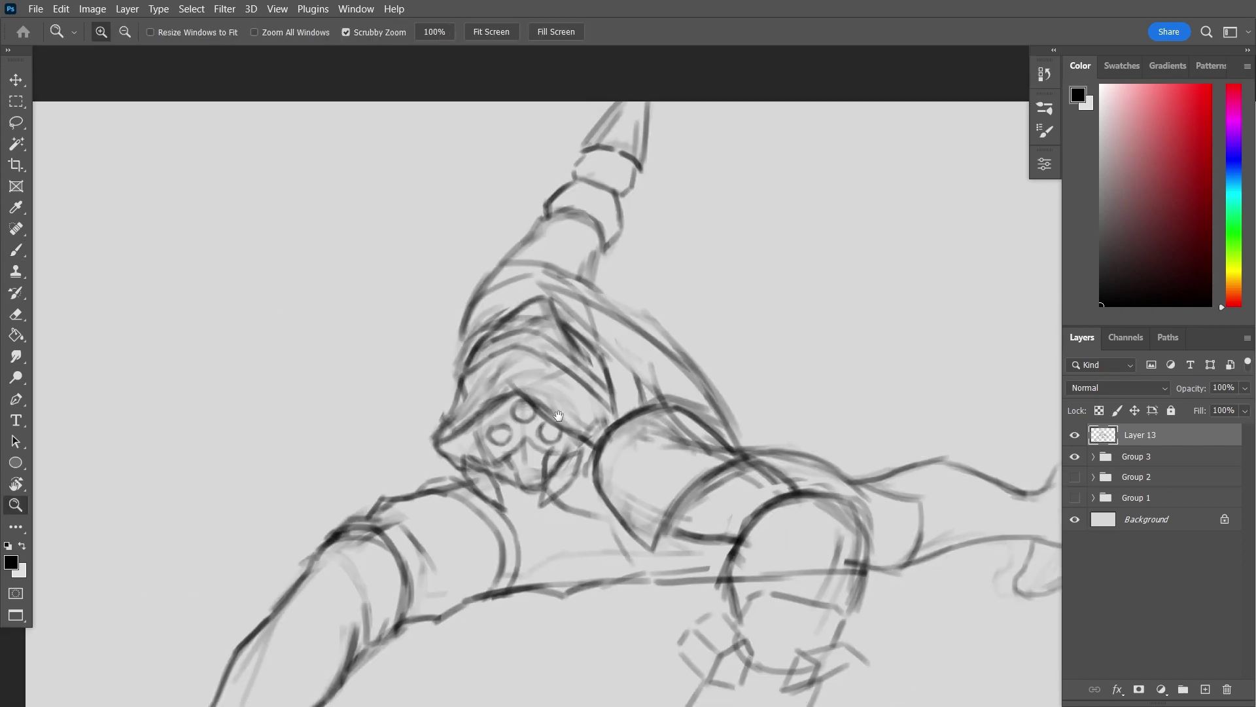
pyautogui.moveTo(687, 185); pyautogui.dragTo(744, 184)
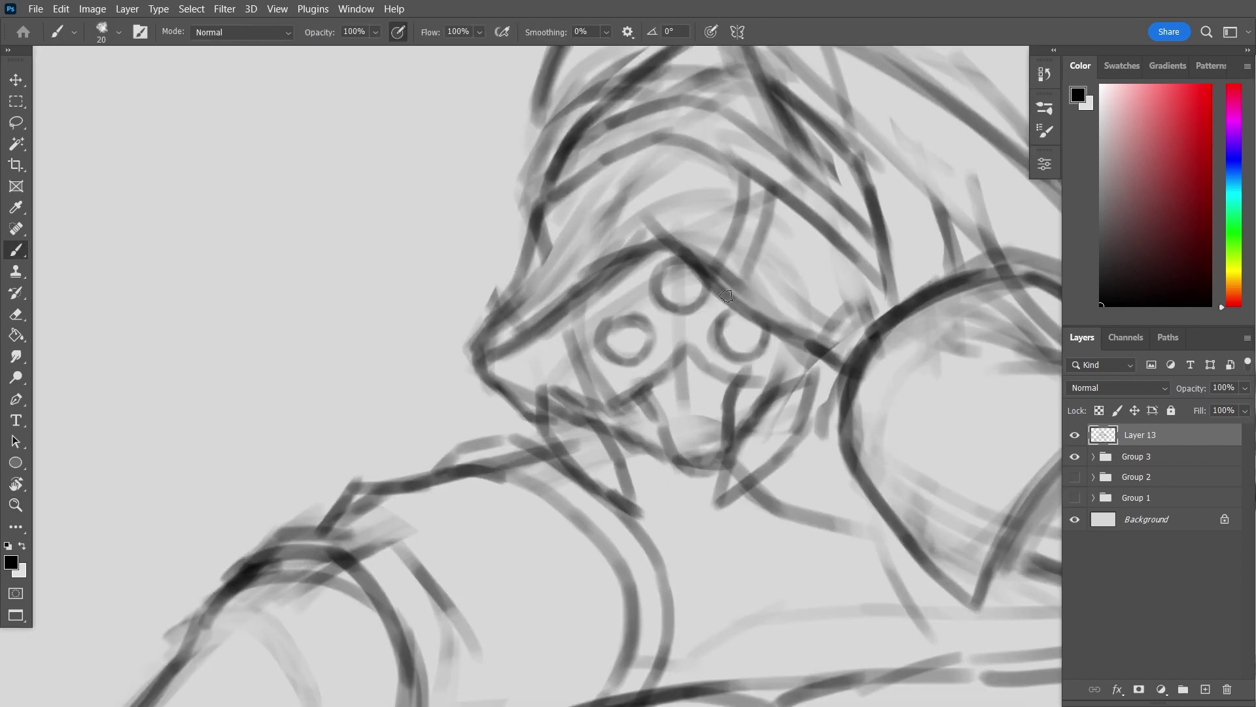
pyautogui.press('z')
pyautogui.moveTo(743, 279); pyautogui.dragTo(655, 278)
pyautogui.moveTo(524, 298); pyautogui.dragTo(584, 299)
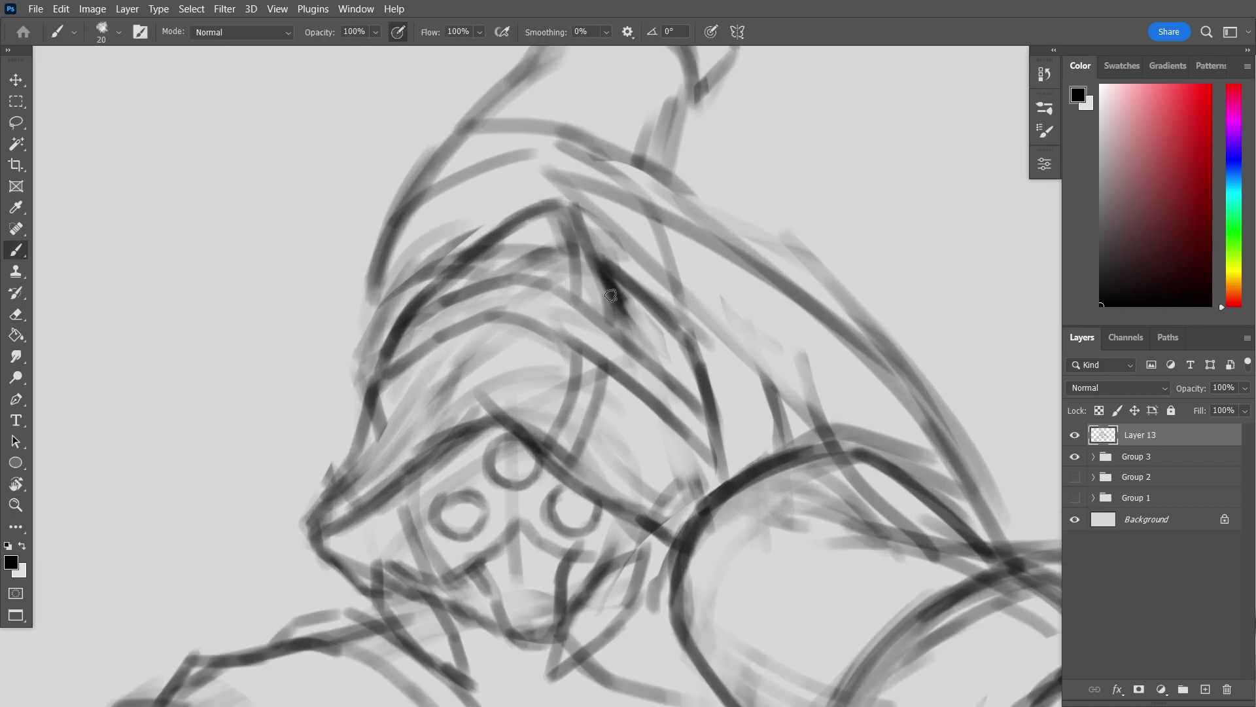
# Darken the curved shoulder contour where the raised arm meets the hood and back
pyautogui.press('z')
pyautogui.moveTo(687, 359); pyautogui.dragTo(616, 359)
pyautogui.moveTo(589, 257); pyautogui.dragTo(655, 258)
pyautogui.moveTo(591, 341)
pyautogui.mouseDown()
pyautogui.moveTo(611, 266)
pyautogui.moveTo(668, 194)
pyautogui.moveTo(785, 108)
pyautogui.mouseUp()
pyautogui.press('z')
pyautogui.moveTo(836, 307); pyautogui.dragTo(675, 317)
pyautogui.moveTo(358, 308); pyautogui.dragTo(400, 311)
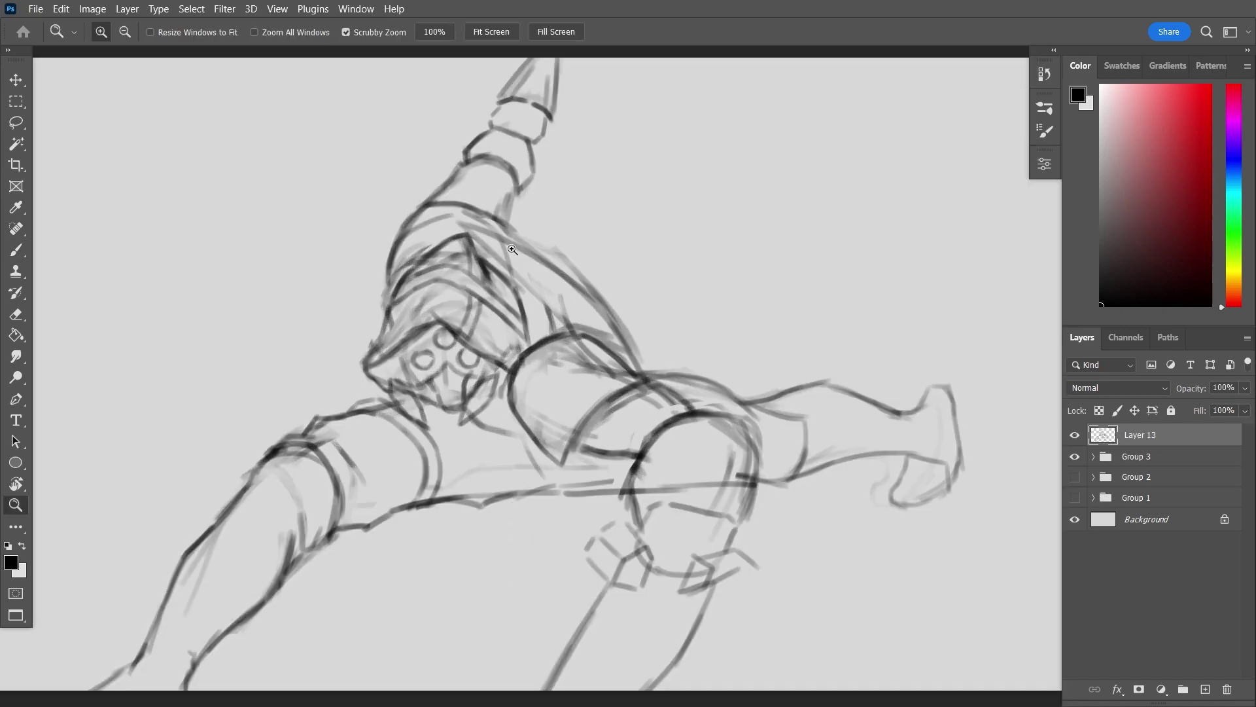
# Add a new layer beneath the character sketch and draw a long sloping horizon line across the canvas with a size 30 brush
pyautogui.press('z')
pyautogui.moveTo(818, 380)
pyautogui.mouseDown()
pyautogui.moveTo(757, 379)
pyautogui.moveTo(844, 383)
pyautogui.mouseUp()
pyautogui.moveTo(489, 348); pyautogui.dragTo(585, 444)
pyautogui.moveTo(530, 480)
pyautogui.mouseDown()
pyautogui.moveTo(783, 406)
pyautogui.moveTo(707, 405)
pyautogui.moveTo(753, 407)
pyautogui.moveTo(687, 367)
pyautogui.moveTo(723, 300)
pyautogui.mouseUp()
pyautogui.press('z')
pyautogui.keyDown('ctrl'); pyautogui.click(1212, 689); pyautogui.keyUp('ctrl')
pyautogui.press(']')
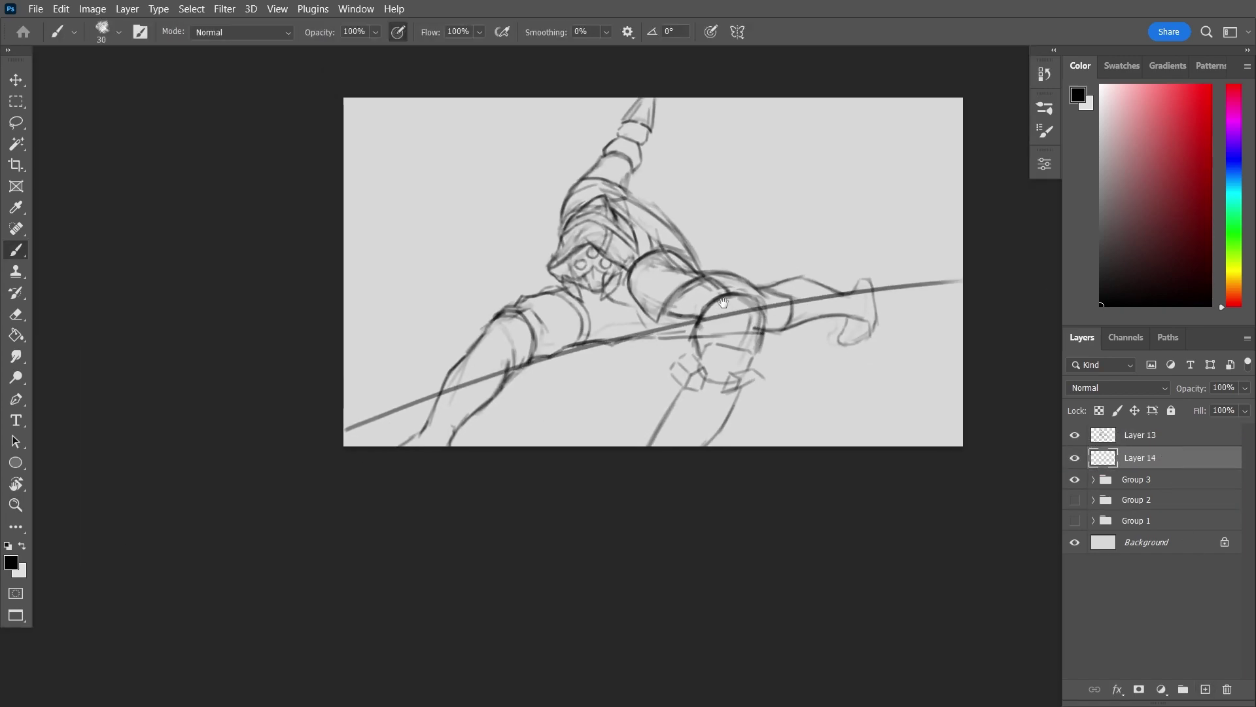
pyautogui.hotkey('ctrl', 'z')
pyautogui.hotkey('ctrl', '-')
pyautogui.hotkey('ctrl', 'shift', 'z')
# Remove the horizon segments crossing the reaching arm and the outstretched leg, and lower the line layer's opacity to 55%
pyautogui.press('z')
pyautogui.moveTo(538, 359); pyautogui.dragTo(589, 359)
pyautogui.press('l')
pyautogui.moveTo(434, 319); pyautogui.dragTo(329, 384)
pyautogui.moveTo(959, 230); pyautogui.dragTo(962, 237)
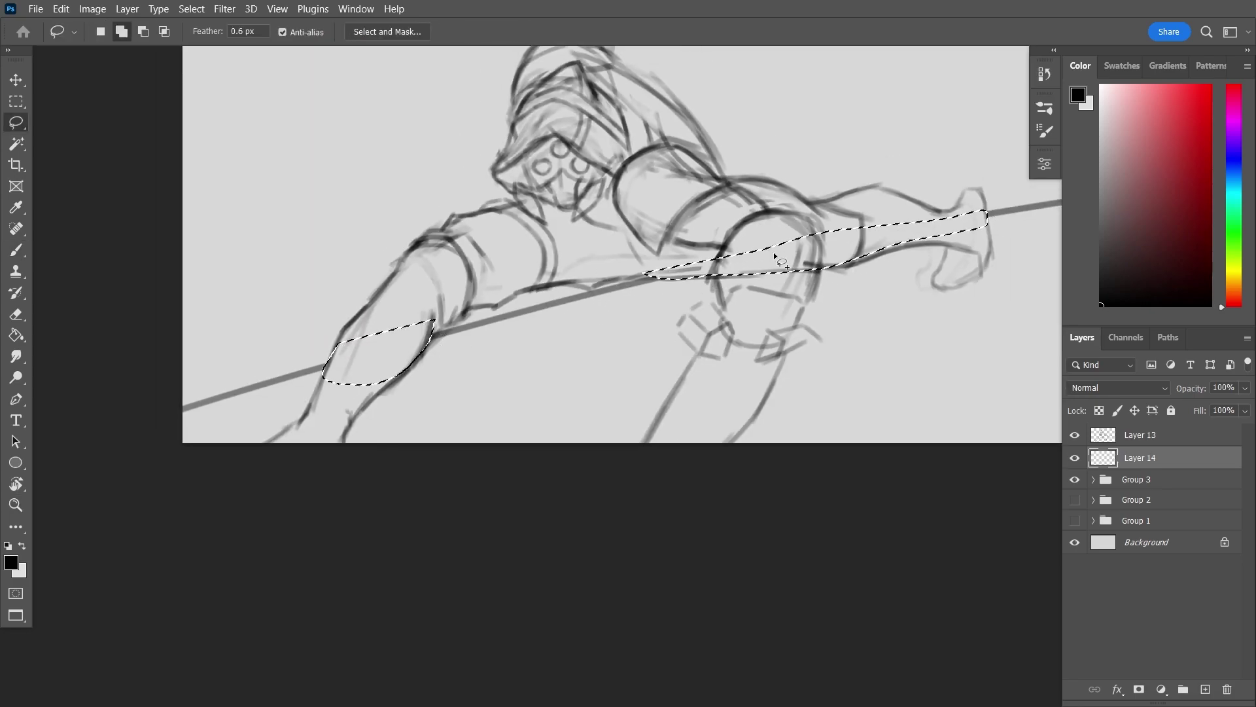
pyautogui.press('z')
pyautogui.hotkey('ctrl', 'd')
pyautogui.hotkey('ctrl', '-')
pyautogui.hotkey('ctrl', '-')
pyautogui.hotkey('ctrl', '+')
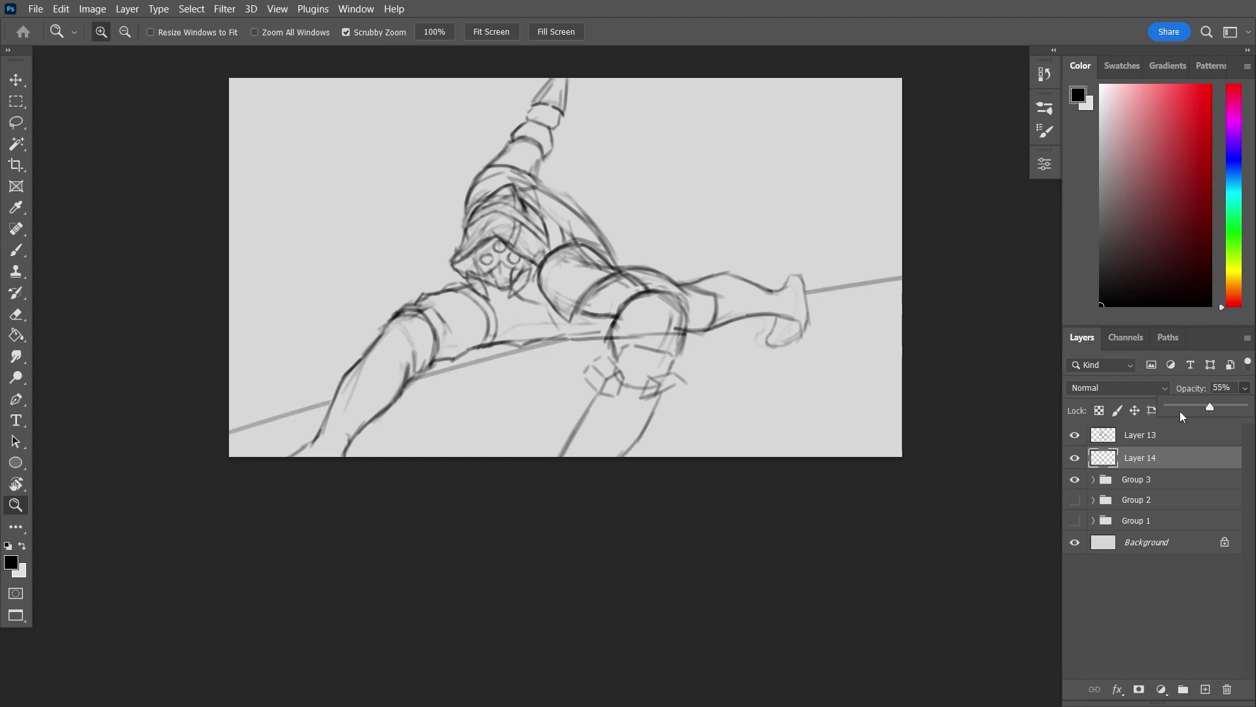
pyautogui.click(1152, 435)
pyautogui.press('b')
pyautogui.press('z')
pyautogui.moveTo(548, 156)
pyautogui.mouseDown()
pyautogui.moveTo(643, 294)
pyautogui.moveTo(608, 294)
pyautogui.moveTo(674, 295)
pyautogui.mouseUp()
pyautogui.click(1140, 458)
pyautogui.hotkey('ctrl', '-')
pyautogui.hotkey('ctrl', 't')
pyautogui.moveTo(1018, 334); pyautogui.dragTo(1002, 363)
pyautogui.hotkey('ctrl', 'z')
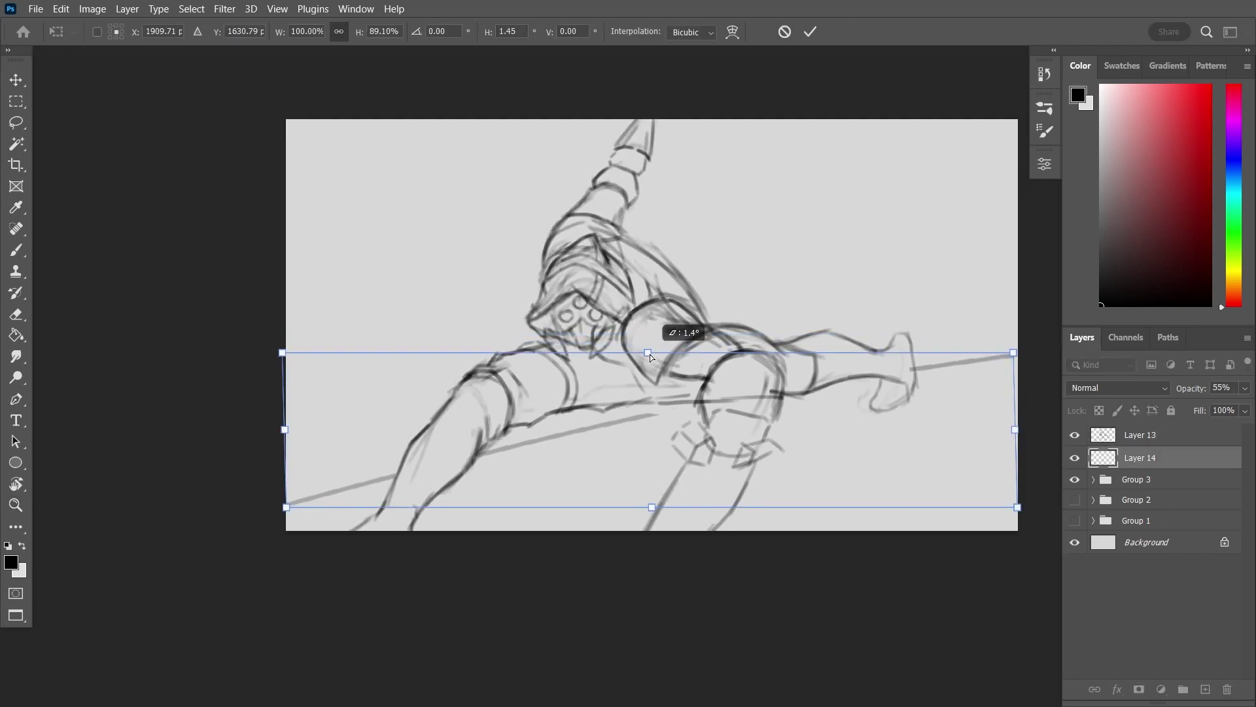
pyautogui.press('Escape')
# Restore the complete horizon line at 100% layer opacity and warp it so its higher end sits slightly lower
pyautogui.press('v')
pyautogui.press('0')
pyautogui.hotkey('ctrl', 'd')
pyautogui.moveTo(1017, 334); pyautogui.dragTo(1032, 356)
pyautogui.moveTo(1028, 365); pyautogui.dragTo(1019, 346)
pyautogui.click(733, 31)
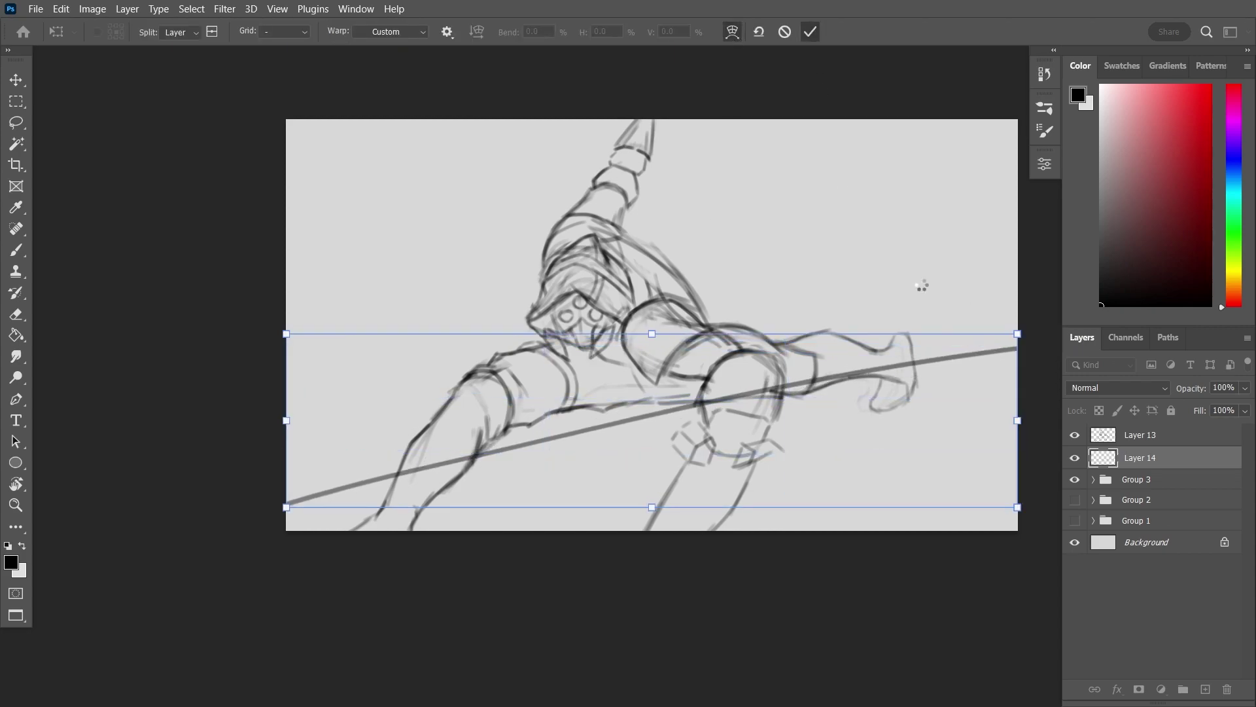
pyautogui.press('Return')
# Delete the horizon segments overlapping the reaching arm and the legs, and make the character sketch on Layer 13 active
pyautogui.press('l')
pyautogui.moveTo(474, 447)
pyautogui.mouseDown()
pyautogui.moveTo(401, 456)
pyautogui.moveTo(473, 450)
pyautogui.mouseUp()
pyautogui.moveTo(682, 394)
pyautogui.mouseDown()
pyautogui.moveTo(912, 366)
pyautogui.moveTo(801, 390)
pyautogui.mouseUp()
pyautogui.press('Delete')
pyautogui.hotkey('ctrl', 'd')
pyautogui.press('b')
pyautogui.hotkey('alt', ']')
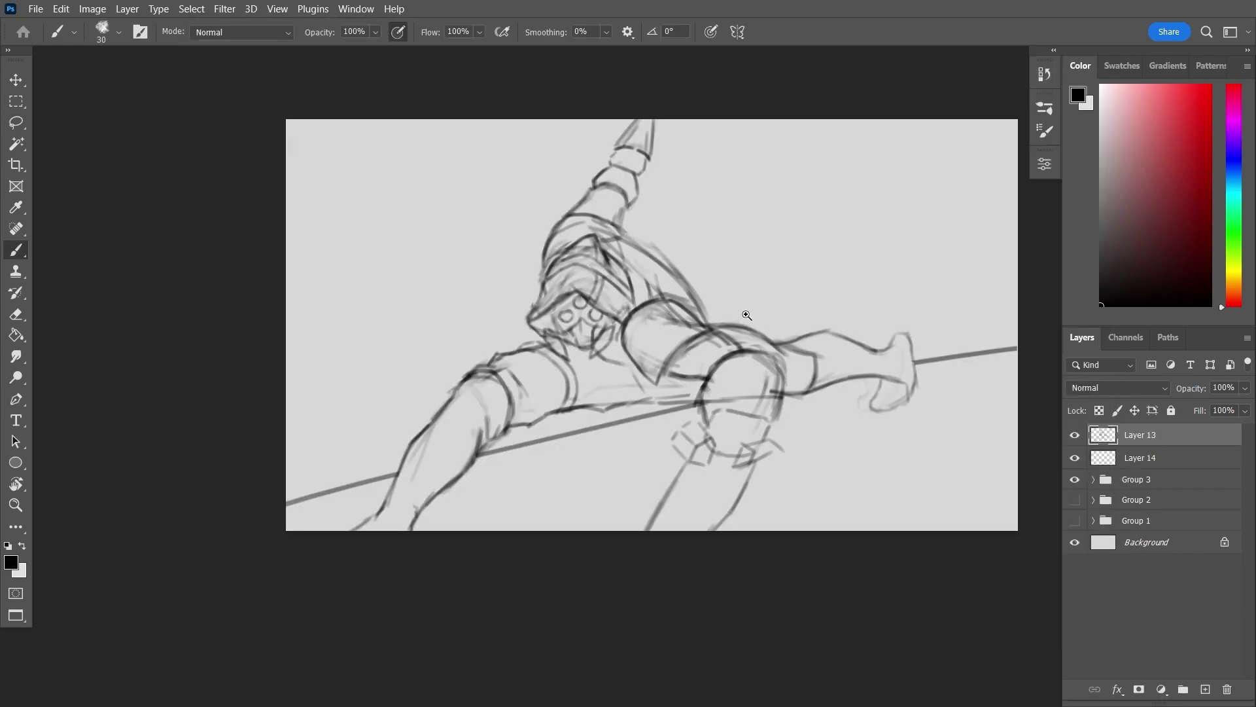
pyautogui.press('z')
pyautogui.click(695, 344)
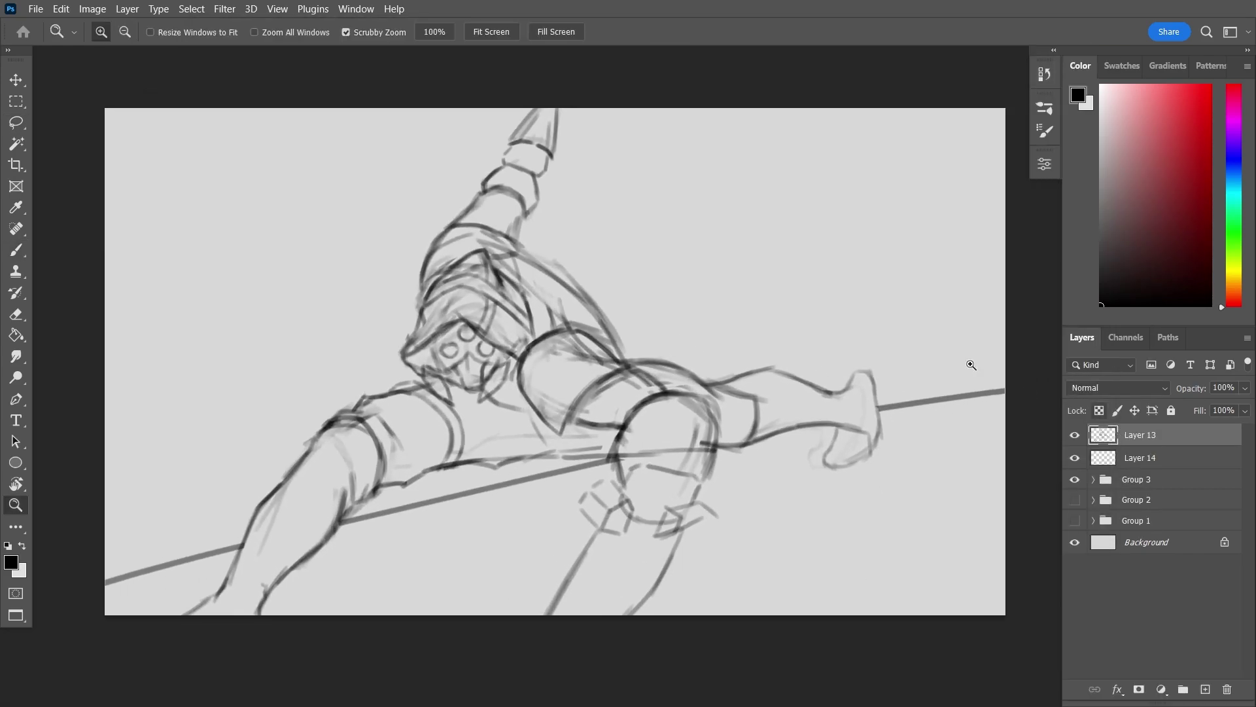